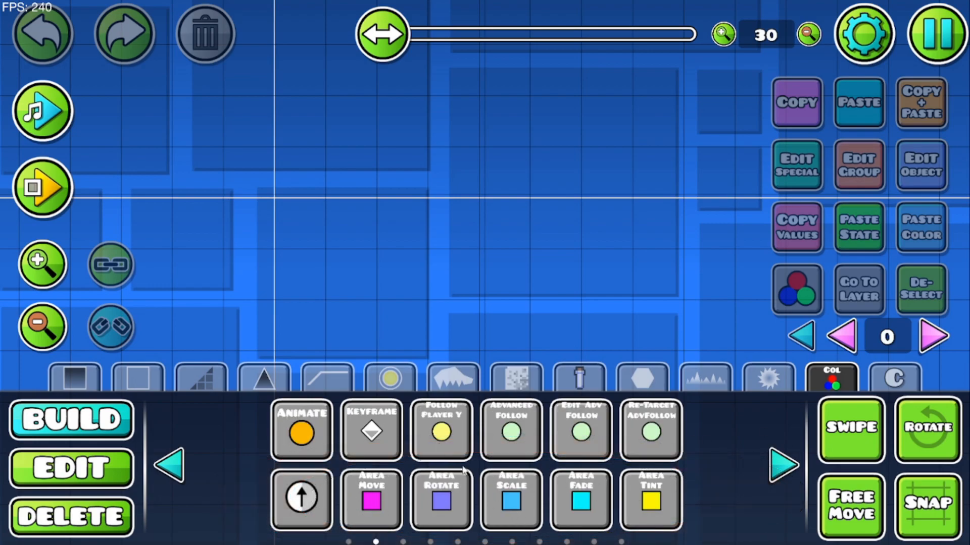
- Place an Area Move trigger just left of the level's vertical start line
{"action": "left_click", "coordinate": [783, 465]}
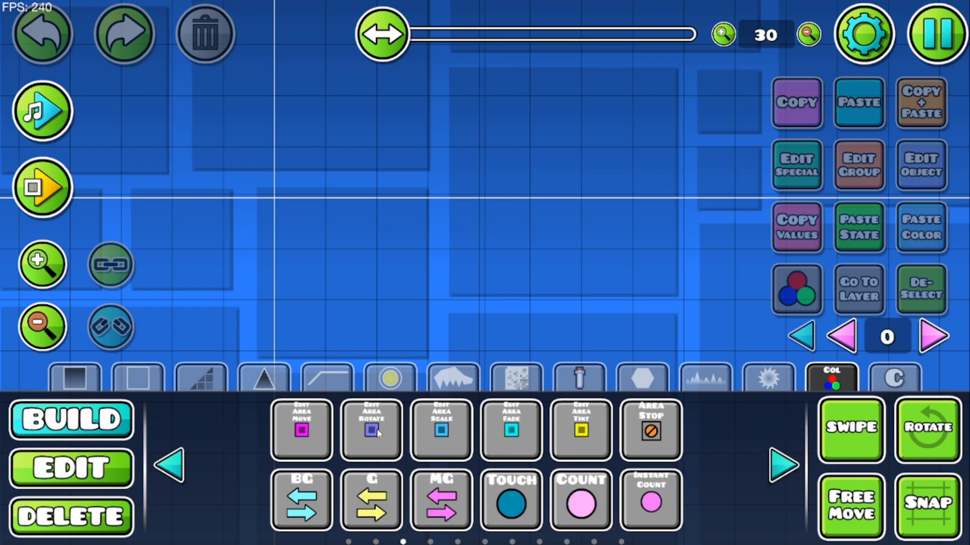
{"action": "left_click", "coordinate": [170, 465]}
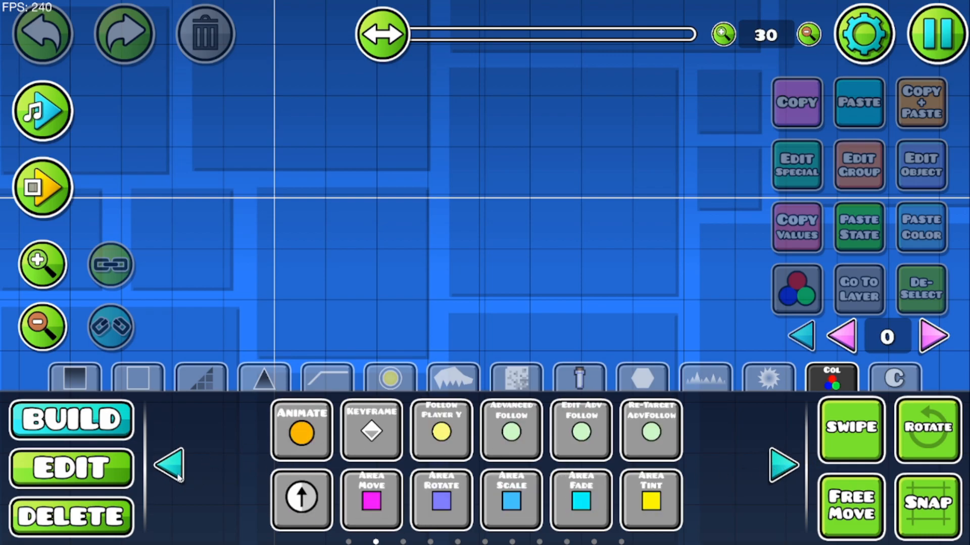
{"action": "left_click_drag", "start_coordinate": [415, 261], "coordinate": [570, 351]}
{"action": "left_click_drag", "start_coordinate": [399, 486], "coordinate": [481, 361]}
{"action": "left_click_drag", "start_coordinate": [567, 214], "coordinate": [343, 157]}
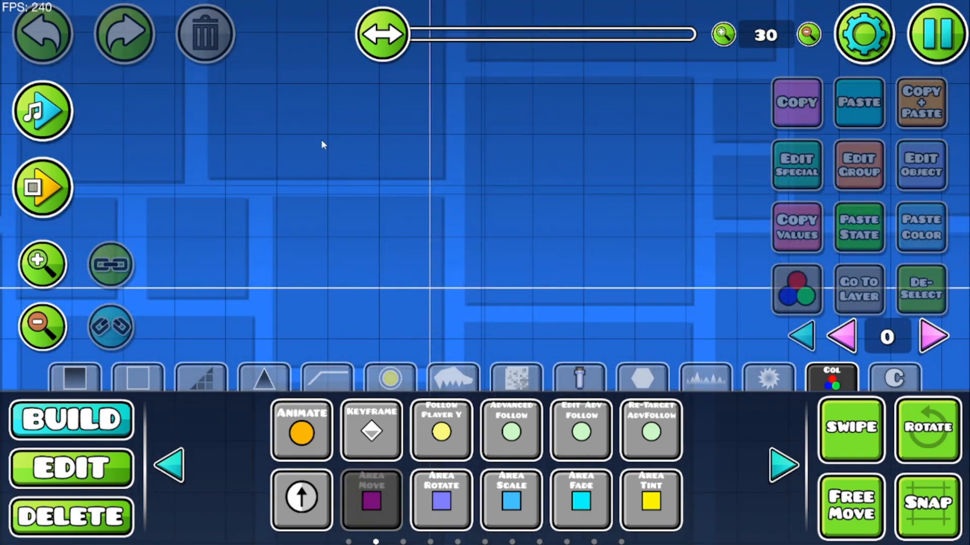
{"action": "left_click", "coordinate": [347, 176]}
- Examine the Area Move trigger's settings and its info text
{"action": "left_click", "coordinate": [922, 181]}
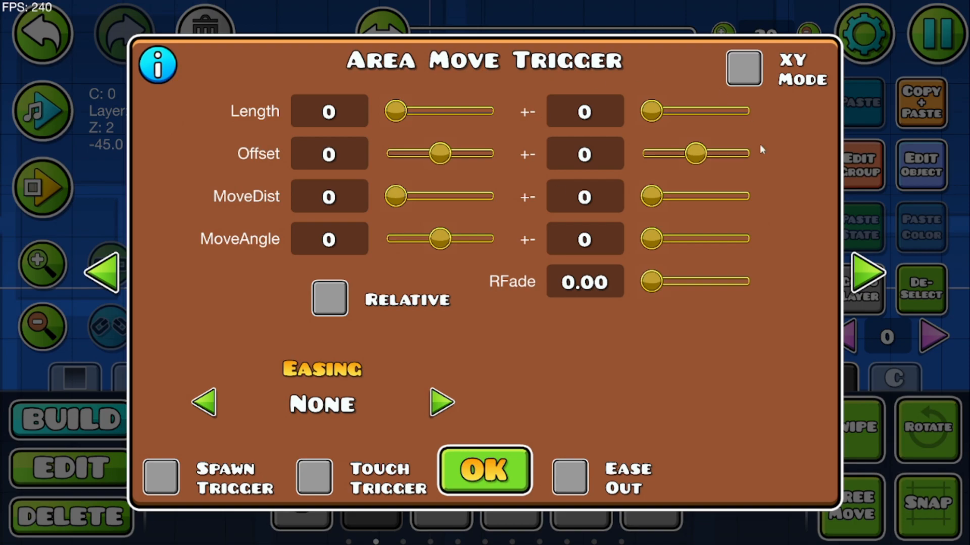
{"action": "left_click", "coordinate": [327, 112]}
{"action": "left_click", "coordinate": [157, 65]}
{"action": "left_click", "coordinate": [472, 425]}
{"action": "left_click", "coordinate": [472, 470]}
- Place the black gradient block to the right of the level's vertical start line
{"action": "left_click", "coordinate": [75, 379]}
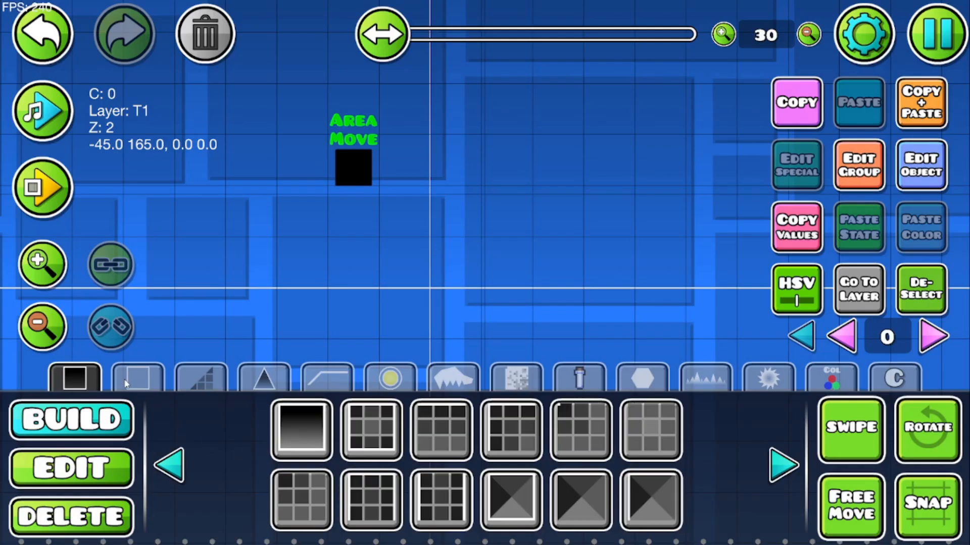
{"action": "left_click", "coordinate": [302, 435]}
{"action": "left_click_drag", "start_coordinate": [416, 318], "coordinate": [192, 301]}
{"action": "left_click", "coordinate": [569, 195]}
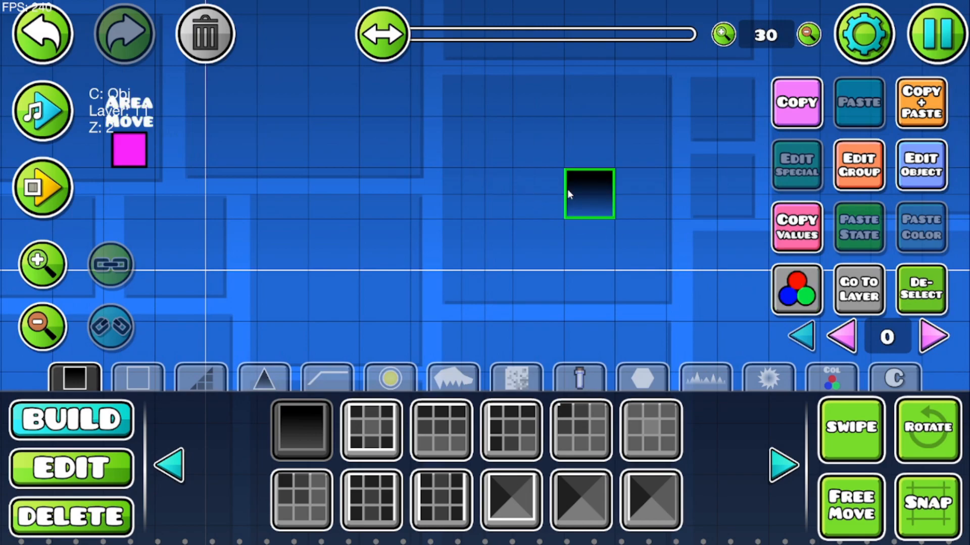
- Assign the placed block to group 1
{"action": "left_click", "coordinate": [877, 186]}
{"action": "left_click", "coordinate": [275, 198]}
{"action": "left_click", "coordinate": [693, 210]}
{"action": "left_click", "coordinate": [507, 482]}
- Set the Area Move trigger's Length to 60
{"action": "left_click_drag", "start_coordinate": [365, 211], "coordinate": [560, 246]}
{"action": "left_click", "coordinate": [101, 459]}
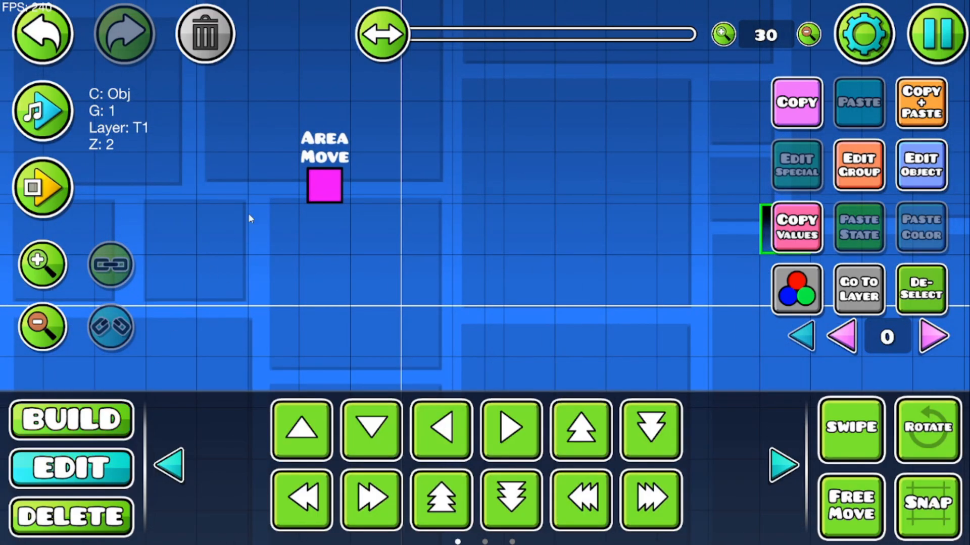
{"action": "left_click", "coordinate": [324, 195]}
{"action": "left_click", "coordinate": [934, 172]}
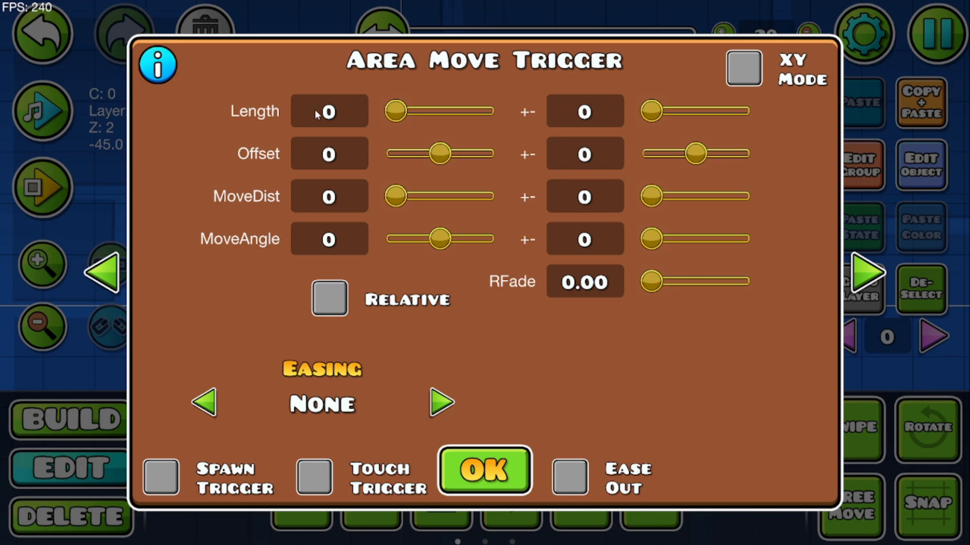
{"action": "type", "text": "6"}
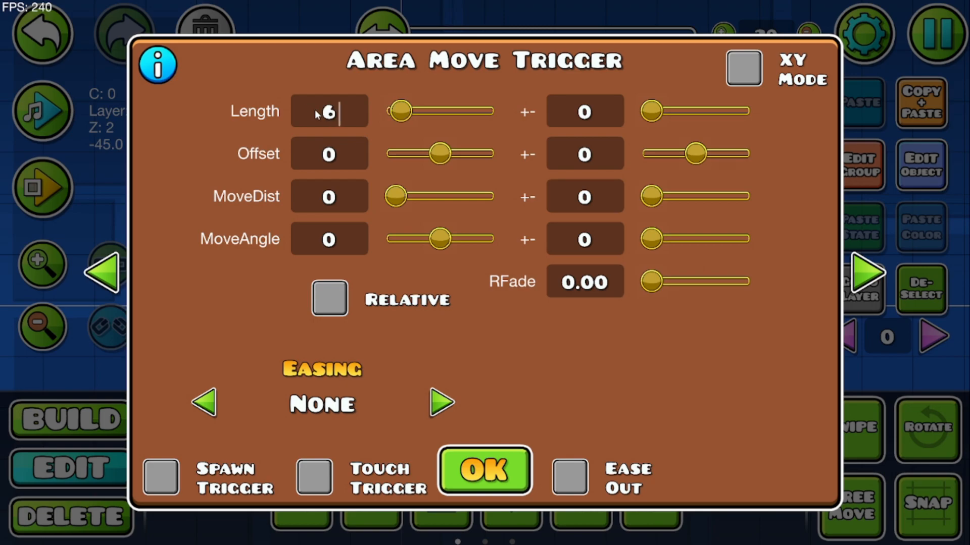
{"action": "type", "text": "0"}
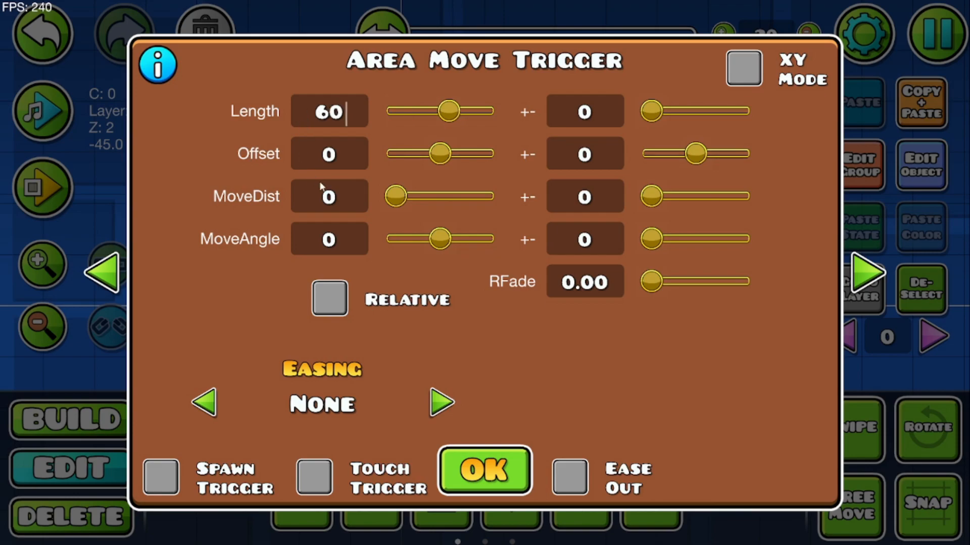
- Enable XY Mode on the Area Move trigger and set MoveX to 50
{"action": "left_click", "coordinate": [754, 62]}
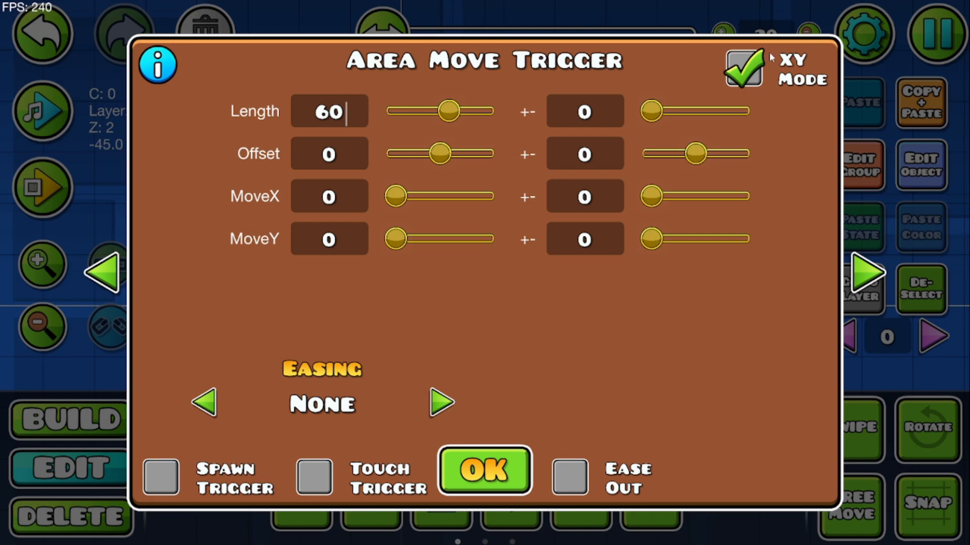
{"action": "left_click", "coordinate": [744, 68]}
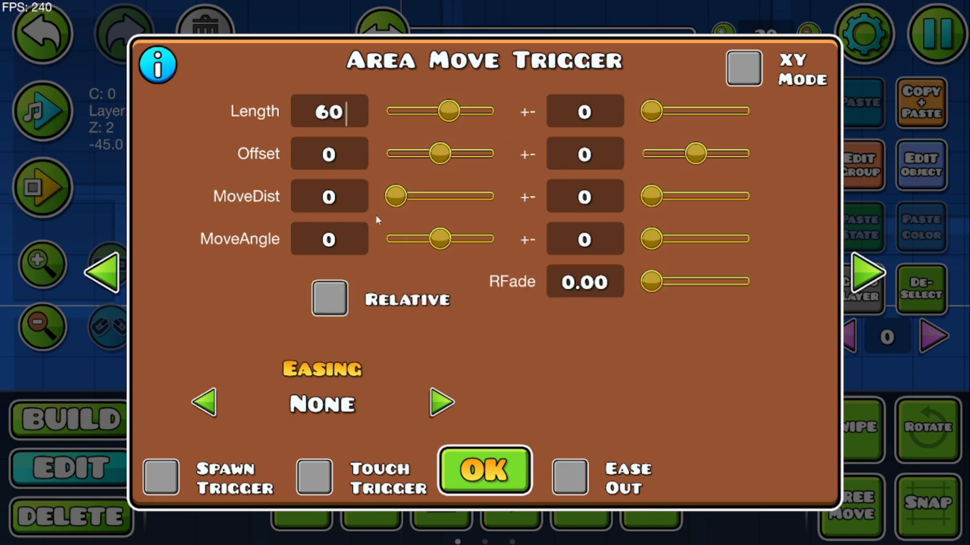
{"action": "left_click", "coordinate": [739, 80]}
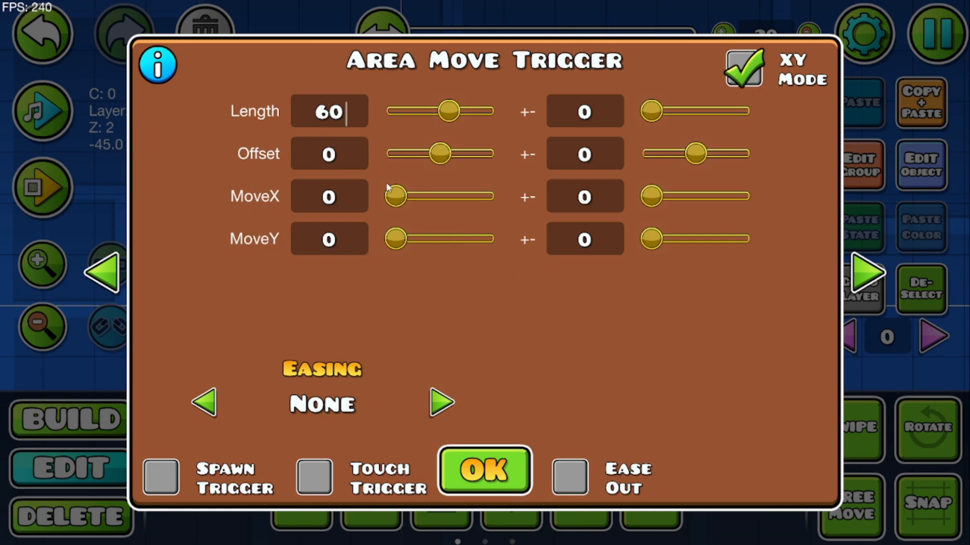
{"action": "left_click", "coordinate": [337, 197]}
{"action": "type", "text": "50"}
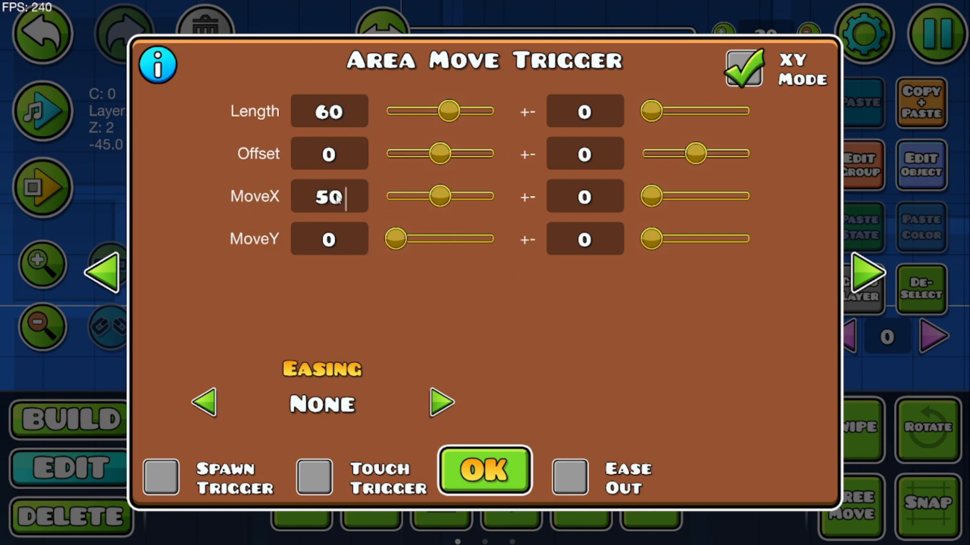
{"action": "left_click", "coordinate": [510, 454]}
- Give the Area Move trigger the next free effect ID, target group 1, and P1 as its center
{"action": "left_click", "coordinate": [927, 175]}
{"action": "left_click", "coordinate": [864, 278]}
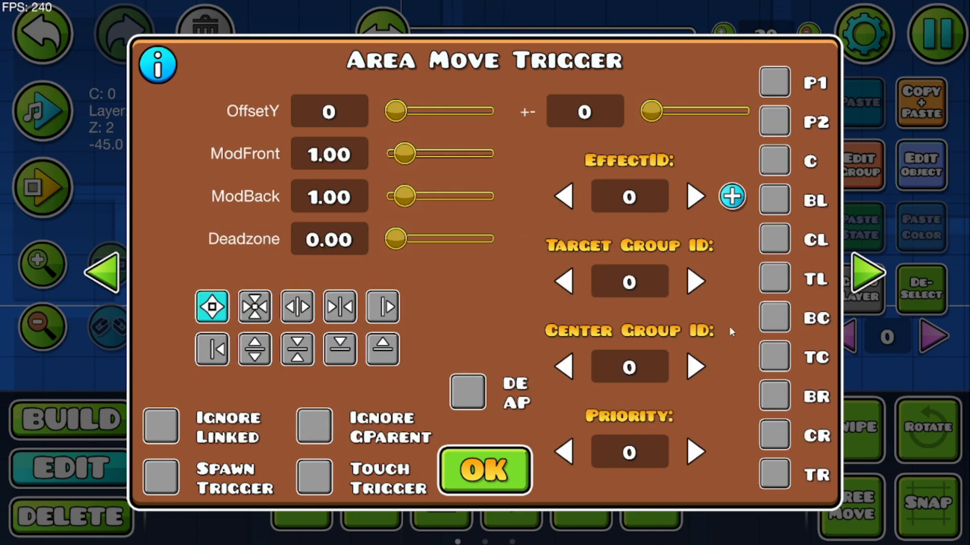
{"action": "left_click", "coordinate": [731, 197]}
{"action": "left_click", "coordinate": [625, 286]}
{"action": "left_click", "coordinate": [778, 84]}
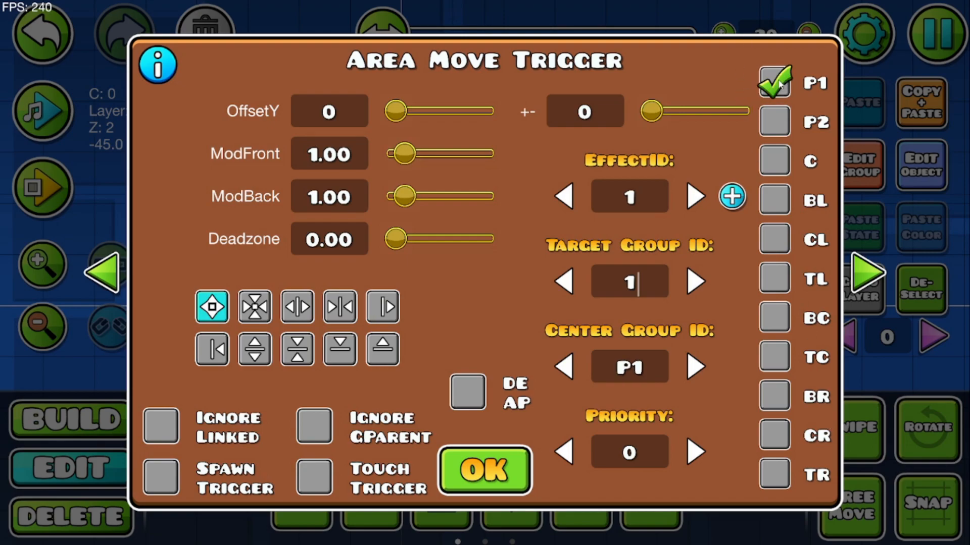
{"action": "left_click", "coordinate": [511, 469]}
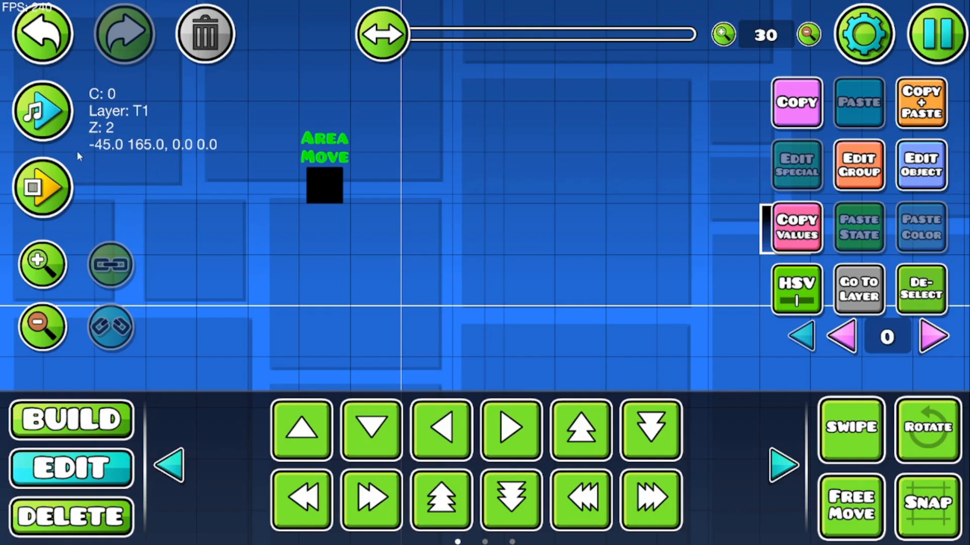
- Switch the level to platformer mode in the level settings
{"action": "left_click", "coordinate": [53, 202]}
{"action": "key", "text": "Return"}
{"action": "left_click", "coordinate": [864, 37]}
{"action": "left_click", "coordinate": [596, 219]}
{"action": "left_click", "coordinate": [446, 496]}
- Playtest the level by moving the player back and forth past the block and jumping around it
{"action": "left_click", "coordinate": [54, 191]}
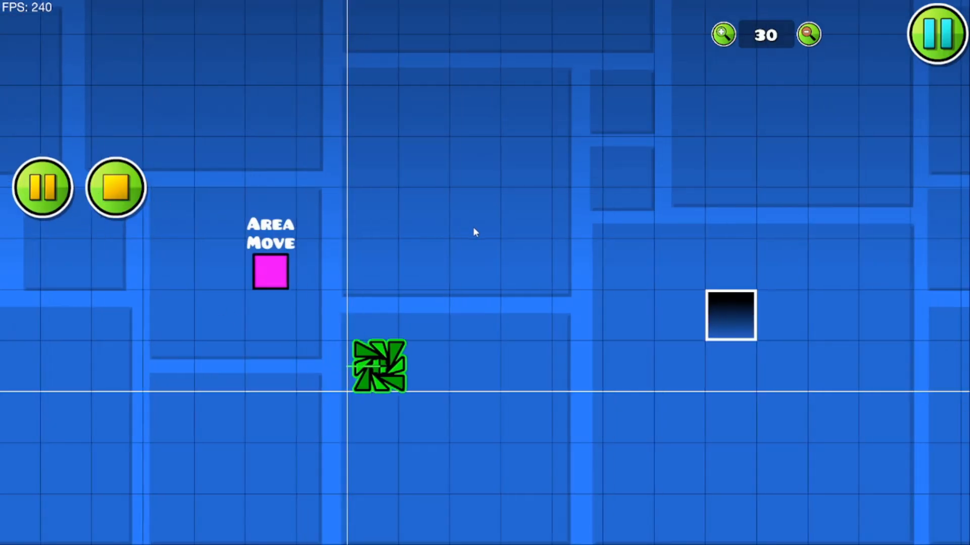
{"action": "key", "text": "d"}
{"action": "key", "text": "a"}
{"action": "key", "text": "d"}
{"action": "key", "text": "a"}
{"action": "key", "text": "d"}
{"action": "key", "text": "a"}
{"action": "key", "text": "space"}
{"action": "key", "text": "d"}
{"action": "key", "text": "a"}
{"action": "key", "text": "space"}
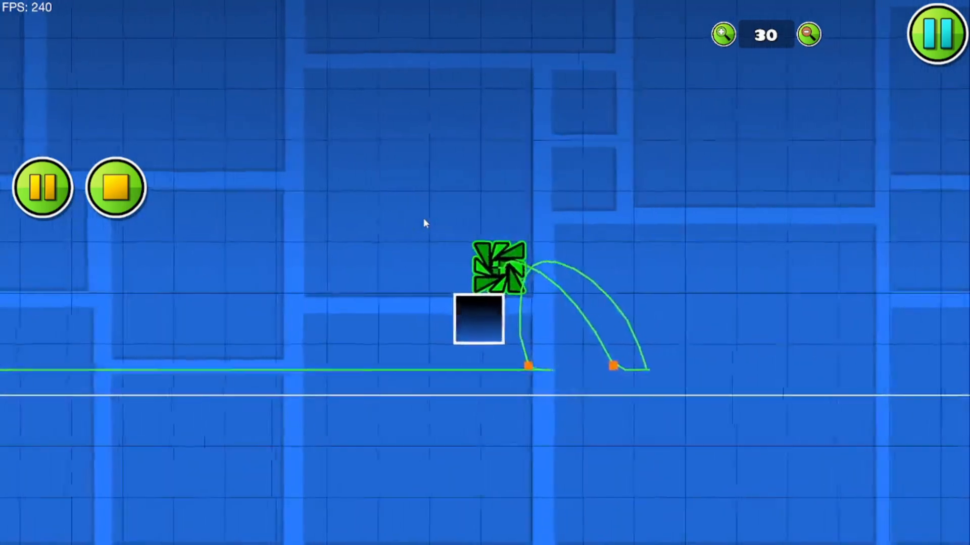
{"action": "key", "text": "d"}
{"action": "key", "text": "a"}
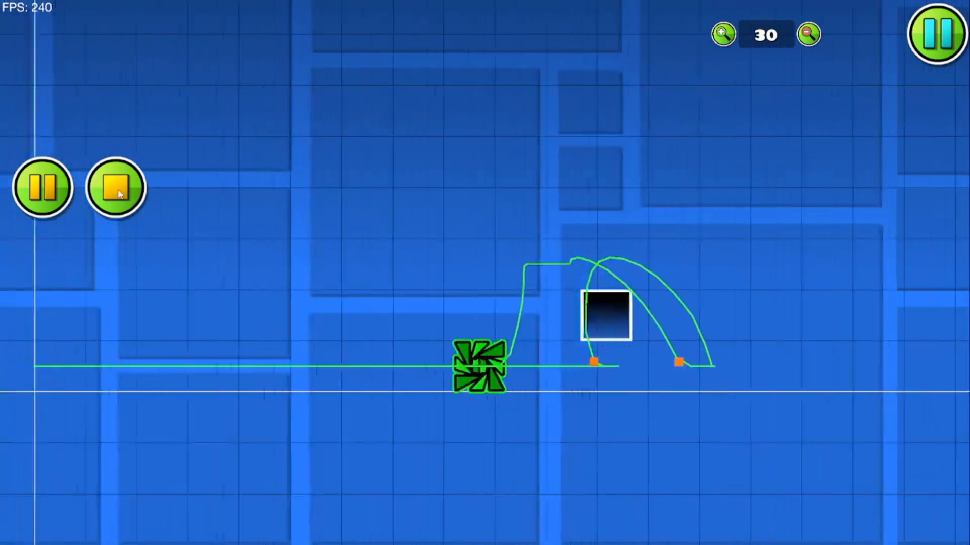
{"action": "left_click", "coordinate": [117, 192]}
- Set the Area Move trigger's direction to the all-sides inward option and playtest the level
{"action": "left_click", "coordinate": [326, 234]}
{"action": "left_click", "coordinate": [920, 165]}
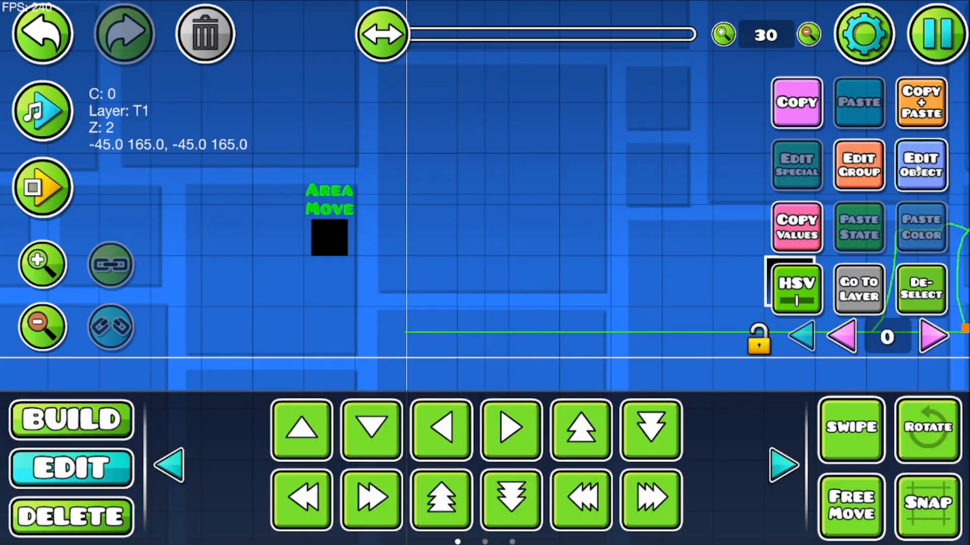
{"action": "left_click", "coordinate": [867, 273]}
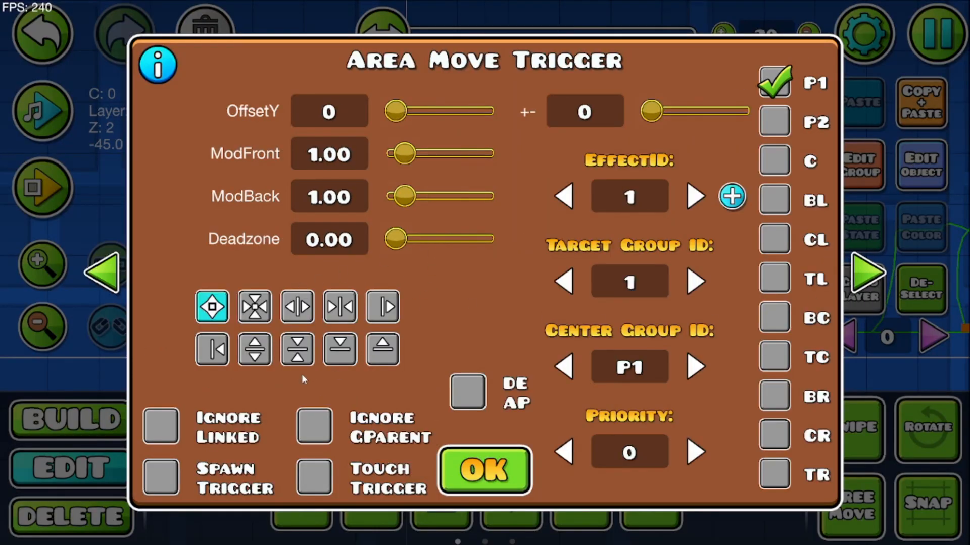
{"action": "left_click", "coordinate": [265, 313]}
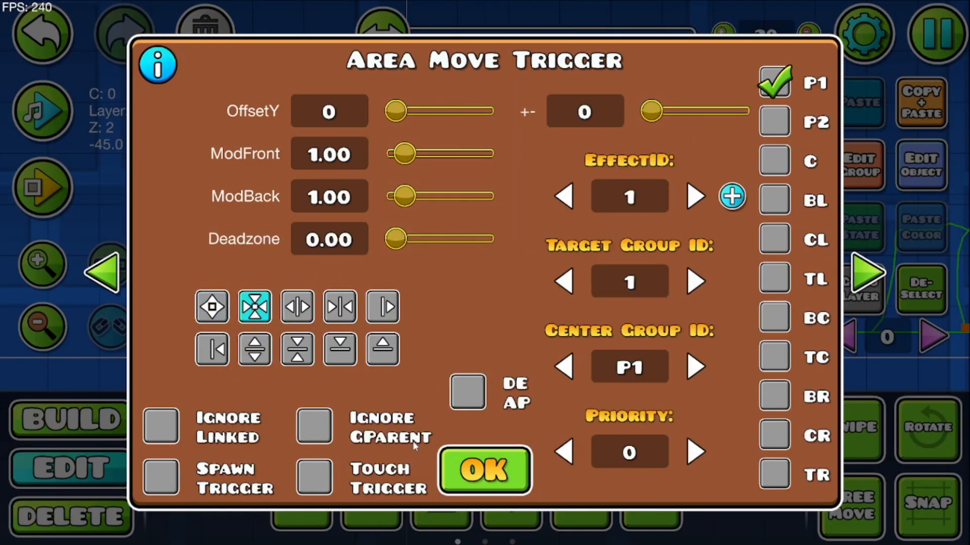
{"action": "left_click", "coordinate": [464, 472]}
{"action": "left_click", "coordinate": [58, 189]}
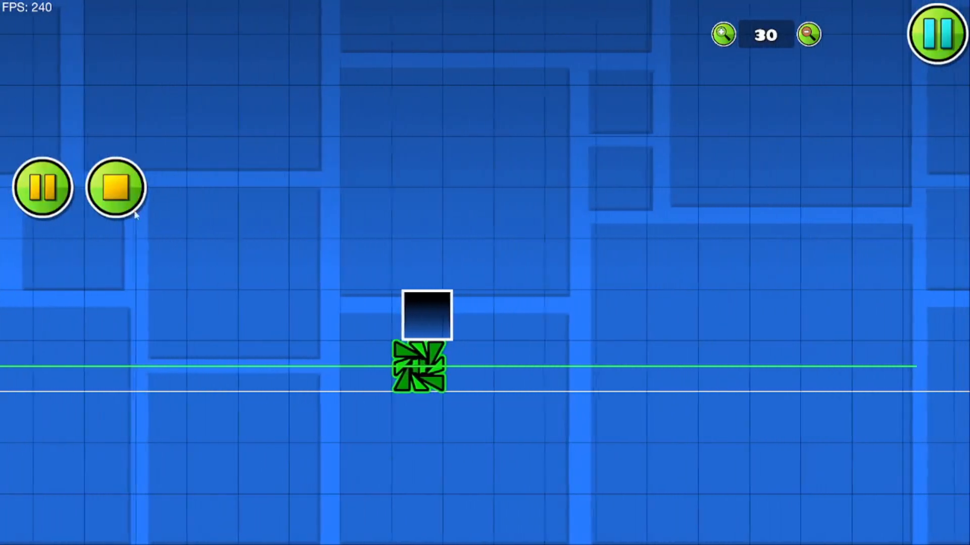
{"action": "left_click", "coordinate": [124, 201]}
- Set the Area Move trigger's direction to the horizontal outward option and playtest the level
{"action": "left_click_drag", "start_coordinate": [322, 197], "coordinate": [554, 194]}
{"action": "left_click", "coordinate": [258, 259]}
{"action": "left_click", "coordinate": [913, 174]}
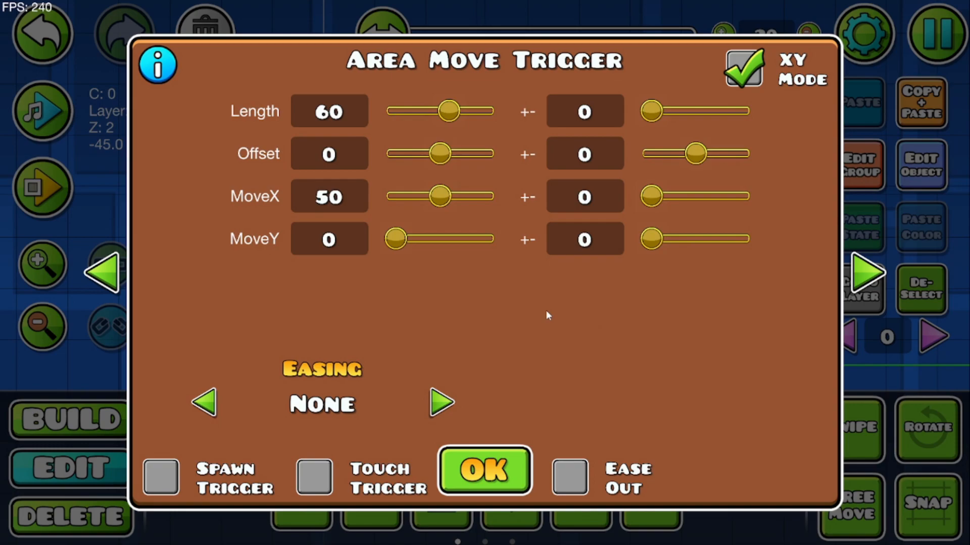
{"action": "left_click", "coordinate": [858, 275]}
{"action": "left_click", "coordinate": [298, 310]}
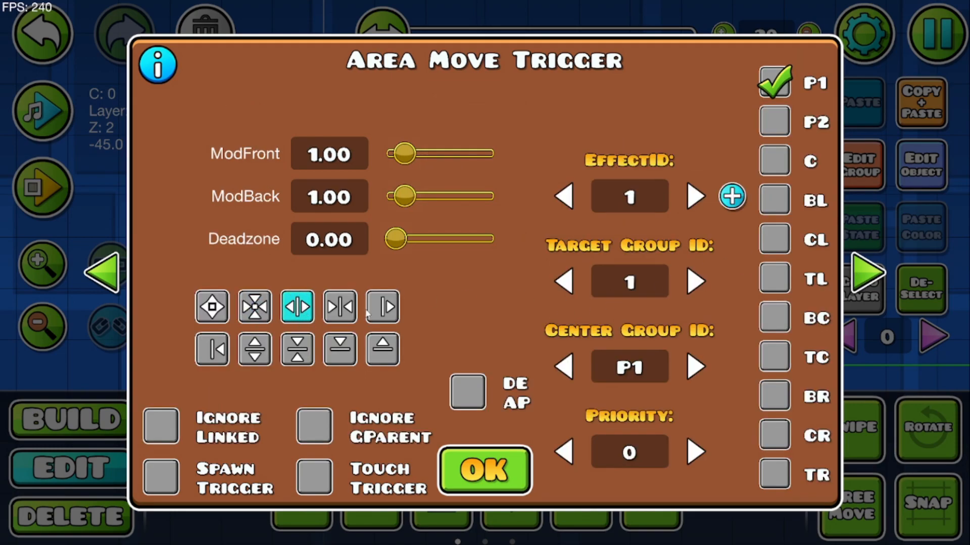
{"action": "left_click", "coordinate": [473, 456]}
{"action": "left_click", "coordinate": [58, 193]}
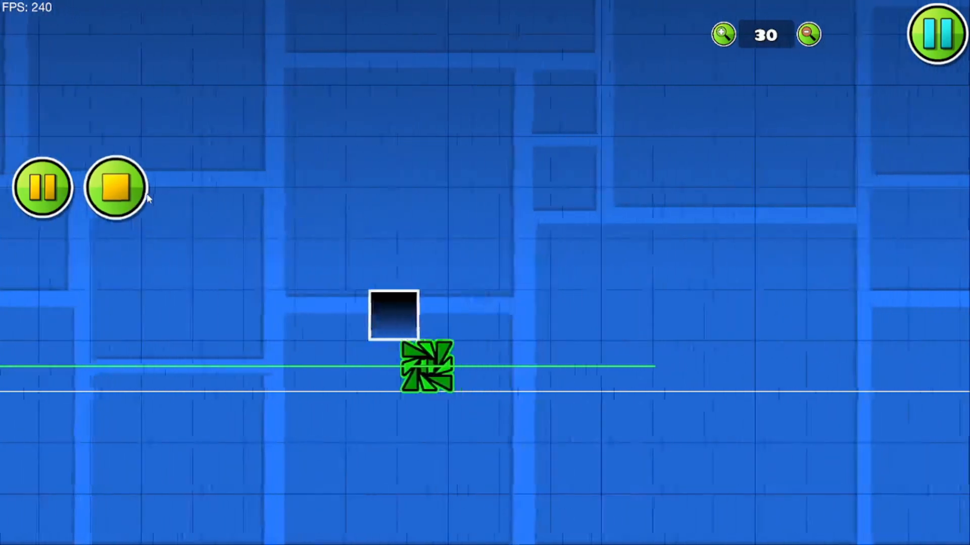
{"action": "left_click", "coordinate": [143, 192]}
- Set the Area Move trigger's easing to Ease In Out
{"action": "left_click", "coordinate": [122, 420]}
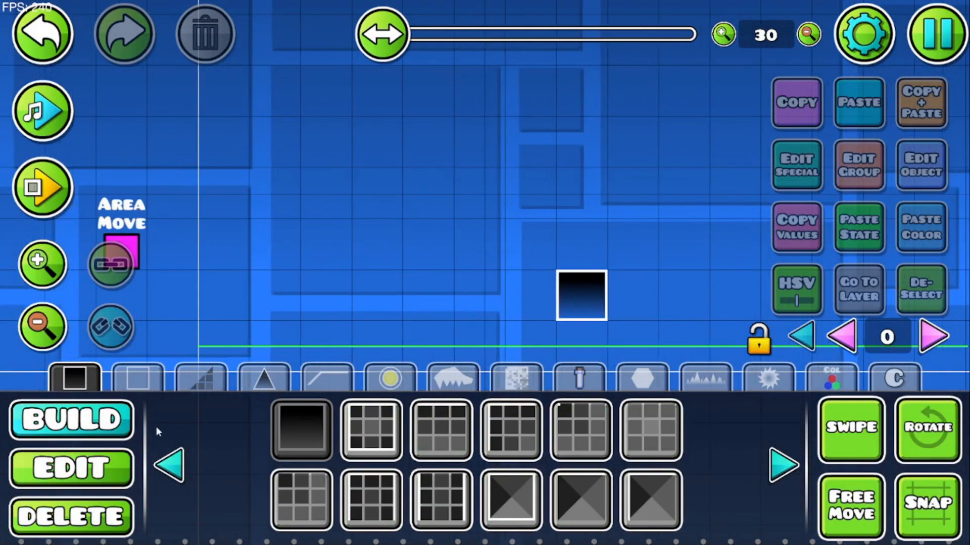
{"action": "left_click", "coordinate": [104, 454]}
{"action": "left_click", "coordinate": [138, 246]}
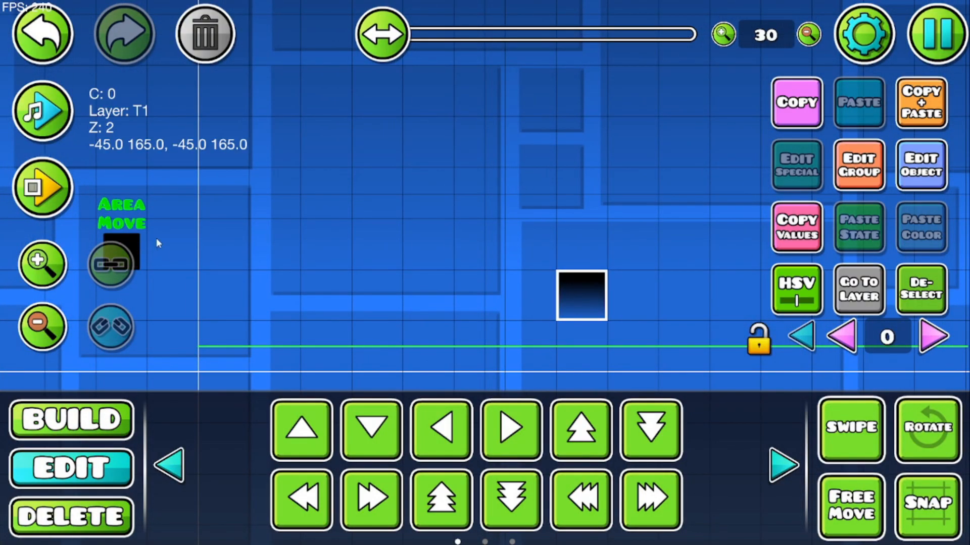
{"action": "left_click", "coordinate": [938, 179]}
{"action": "left_click", "coordinate": [436, 409]}
- Set the Area Move trigger's direction to the horizontal inward option and playtest the level
{"action": "left_click", "coordinate": [868, 273]}
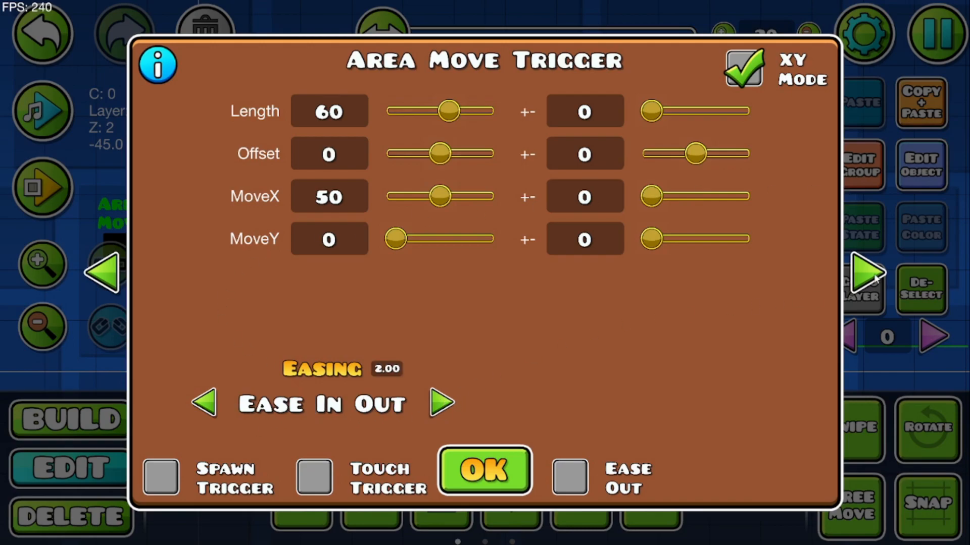
{"action": "left_click", "coordinate": [340, 307]}
{"action": "left_click", "coordinate": [484, 470]}
{"action": "left_click", "coordinate": [43, 188]}
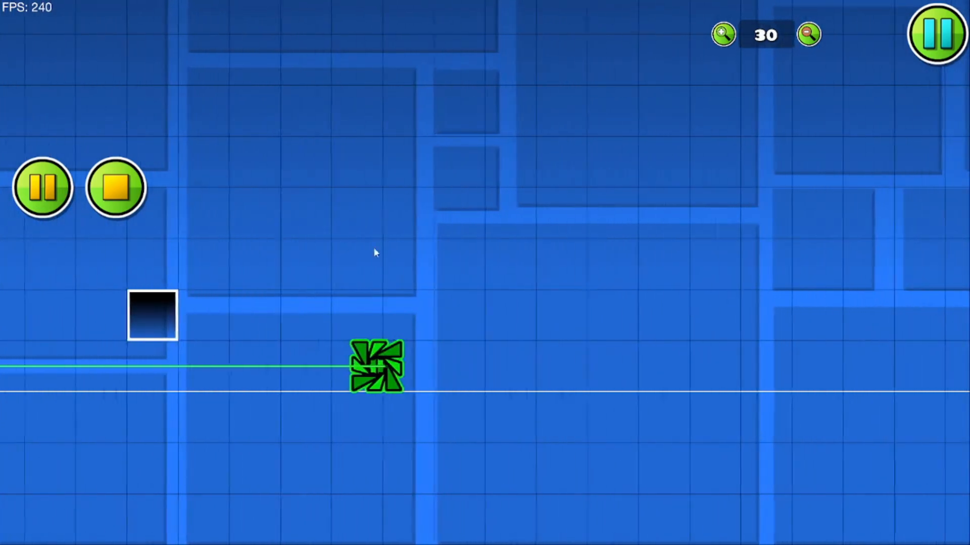
{"action": "key", "text": "a"}
{"action": "key", "text": "space"}
{"action": "left_click", "coordinate": [128, 197]}
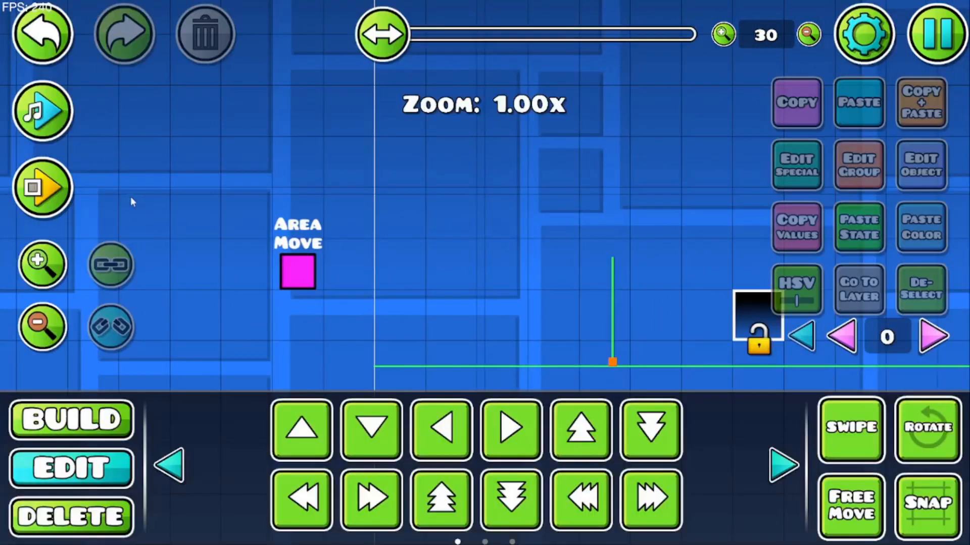
- Set the Area Move trigger's direction to the single right-pointing option
{"action": "left_click", "coordinate": [292, 267]}
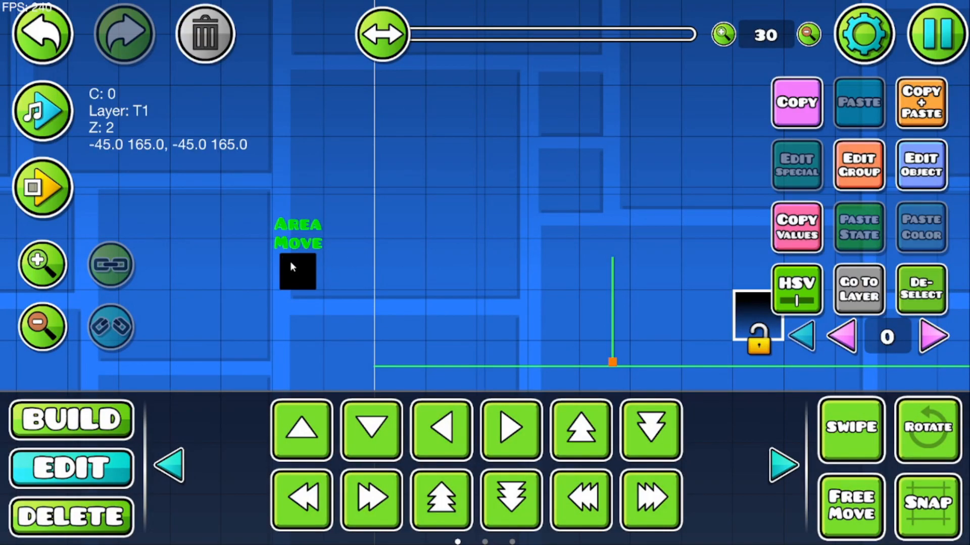
{"action": "left_click", "coordinate": [921, 162]}
{"action": "left_click", "coordinate": [866, 273]}
{"action": "left_click", "coordinate": [389, 309]}
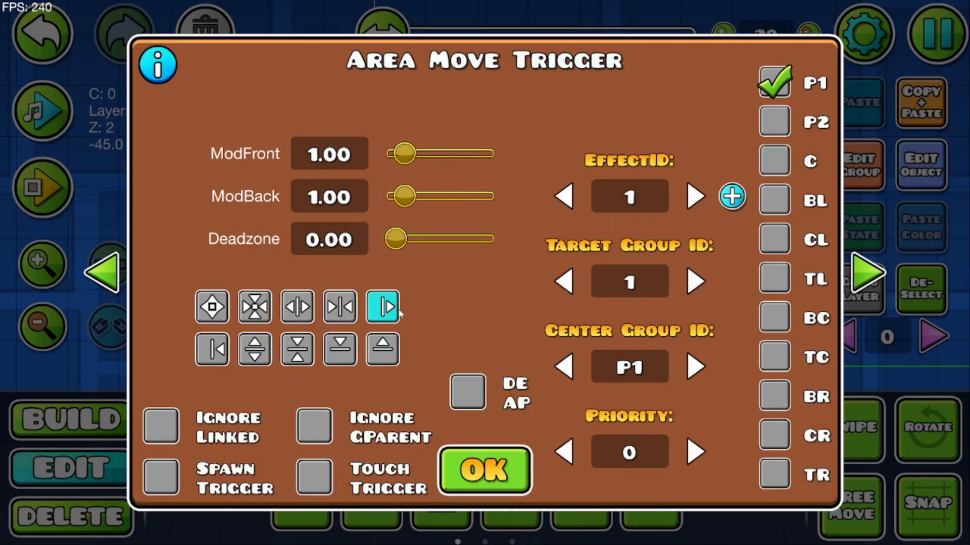
{"action": "left_click", "coordinate": [485, 470]}
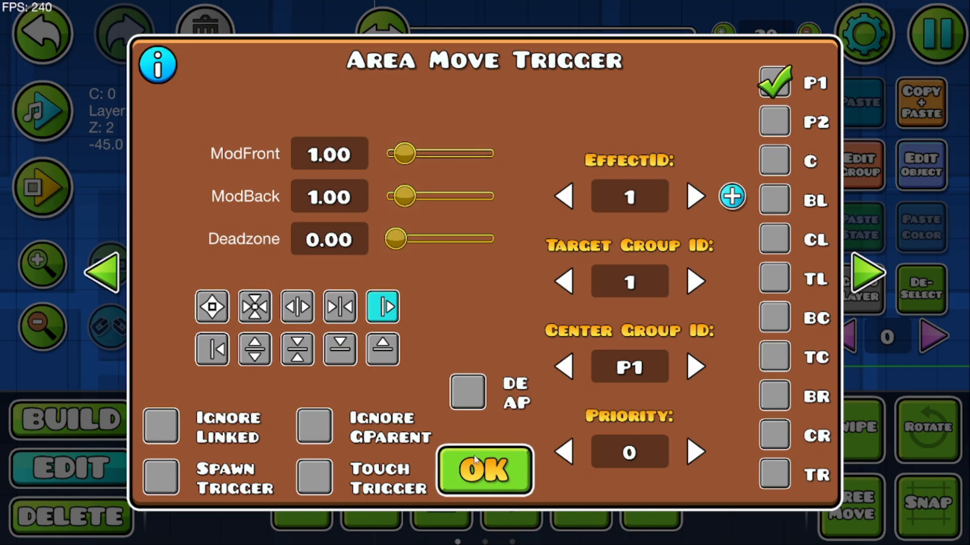
- Playtest the level with the right-pointing direction option, moving the player past the block
{"action": "left_click", "coordinate": [43, 188]}
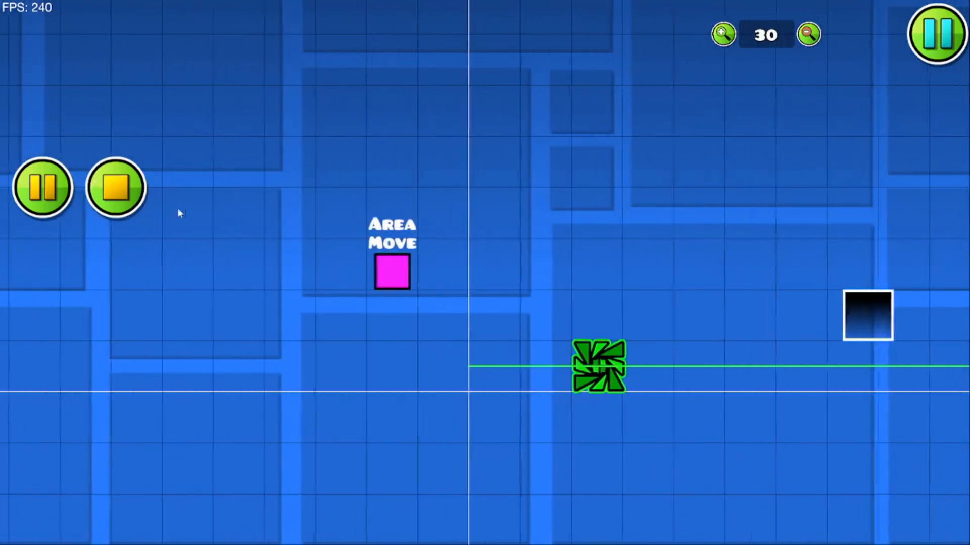
{"action": "left_click", "coordinate": [115, 187]}
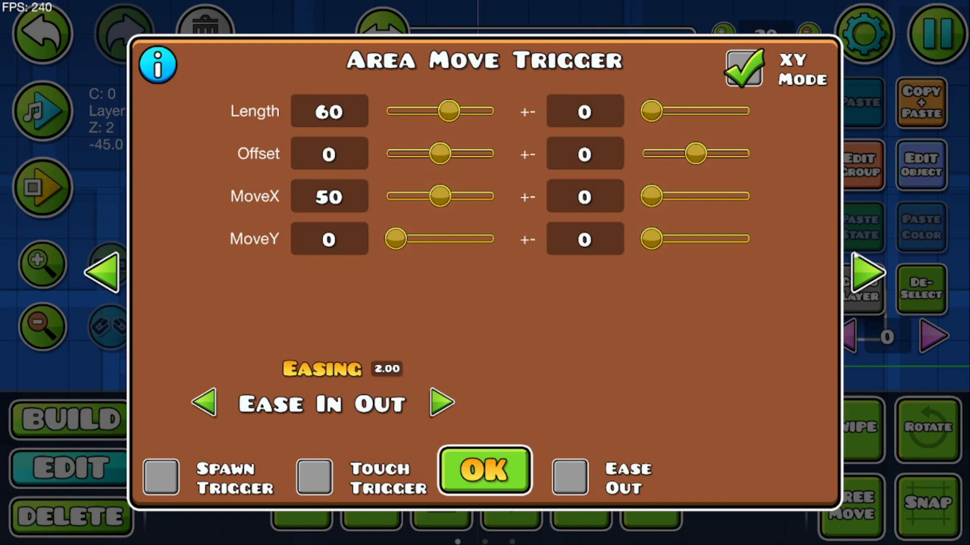
- Set the Area Move trigger's direction to the single left-pointing option and playtest the level
{"action": "left_click", "coordinate": [858, 262]}
{"action": "left_click", "coordinate": [216, 354]}
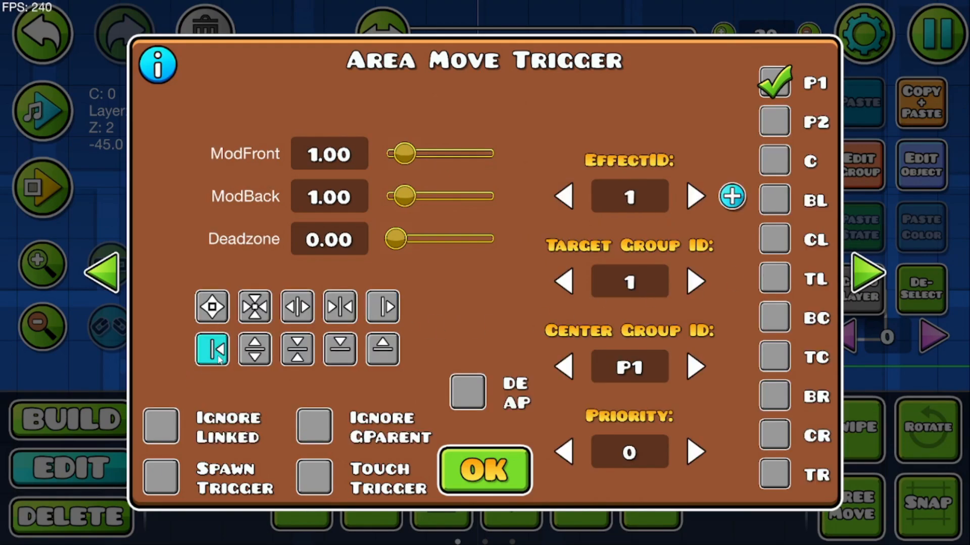
{"action": "left_click", "coordinate": [497, 469]}
{"action": "left_click", "coordinate": [60, 197]}
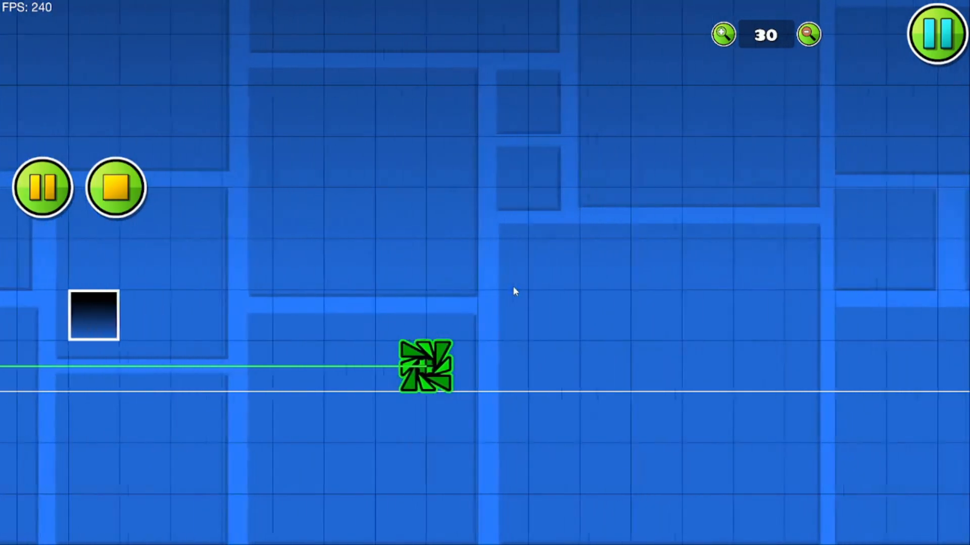
{"action": "left_click", "coordinate": [115, 187]}
- Set the Area Move trigger's direction to the vertical outward option
{"action": "left_click", "coordinate": [453, 271]}
{"action": "left_click", "coordinate": [920, 165]}
{"action": "left_click", "coordinate": [866, 273]}
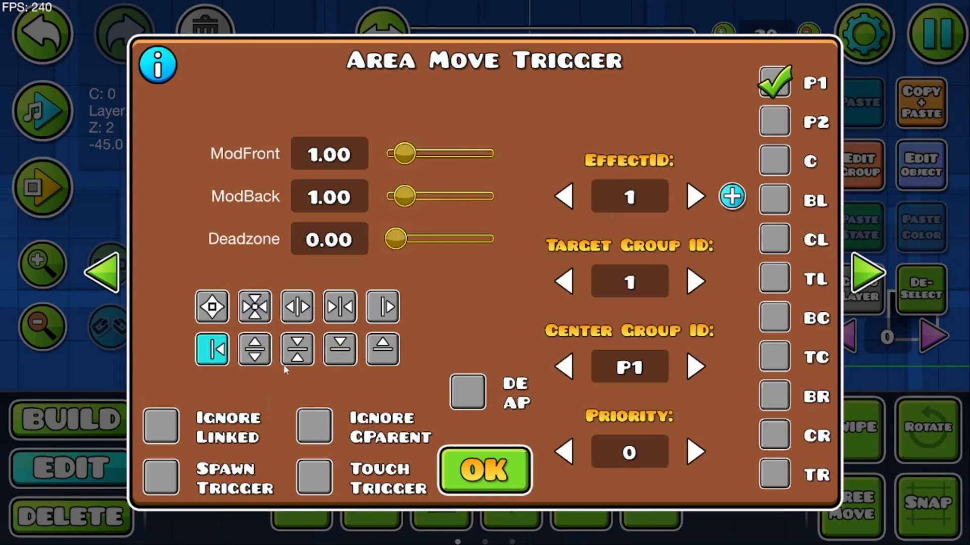
{"action": "left_click", "coordinate": [254, 349]}
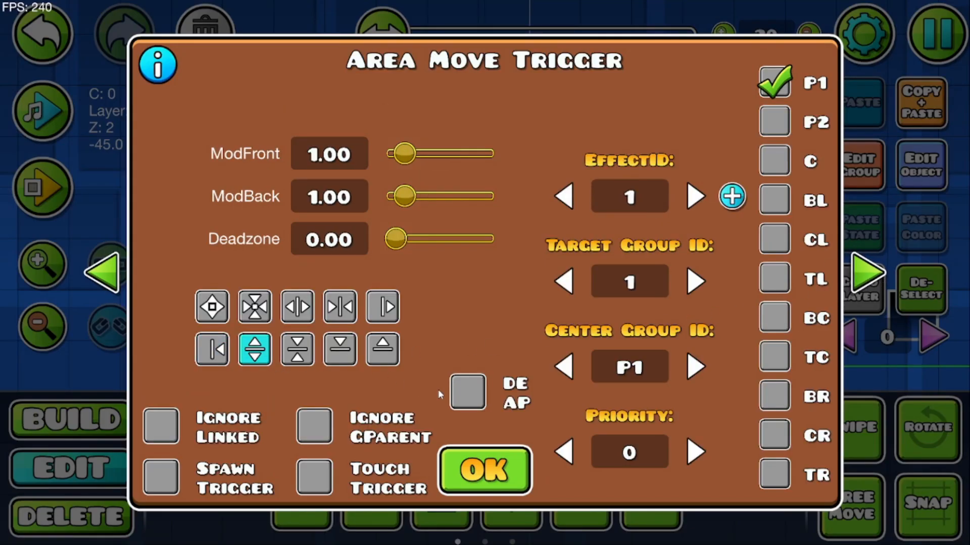
{"action": "left_click", "coordinate": [479, 461]}
- Playtest the vertical outward option by jumping onto the block and moving back and forth around it
{"action": "left_click", "coordinate": [42, 188]}
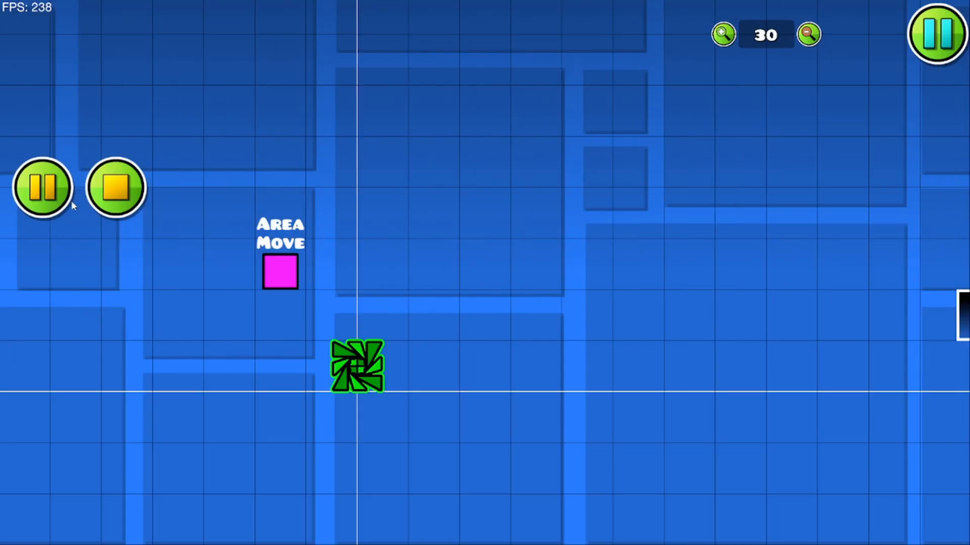
{"action": "key", "text": "space"}
{"action": "key", "text": "a"}
{"action": "key", "text": "space"}
{"action": "key", "text": "a"}
{"action": "key", "text": "space"}
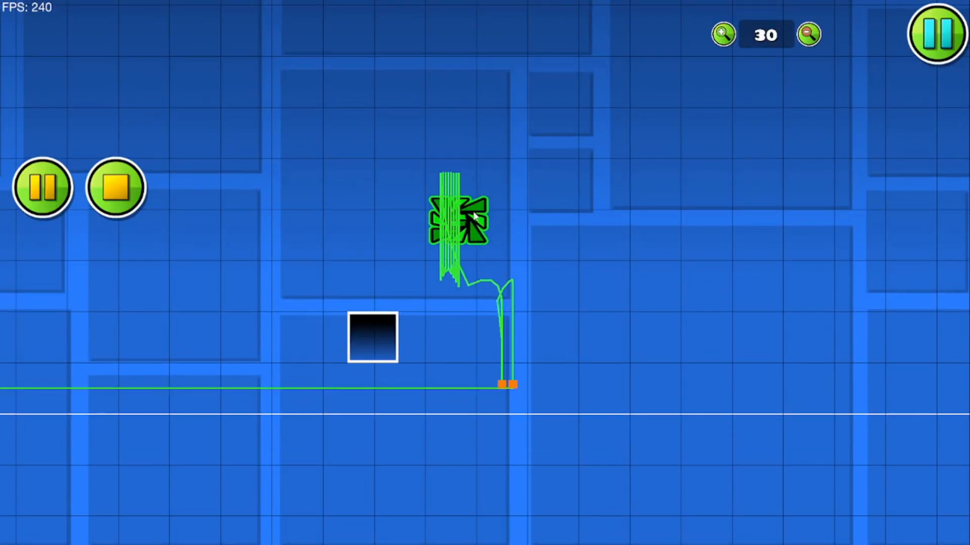
{"action": "key", "text": "a"}
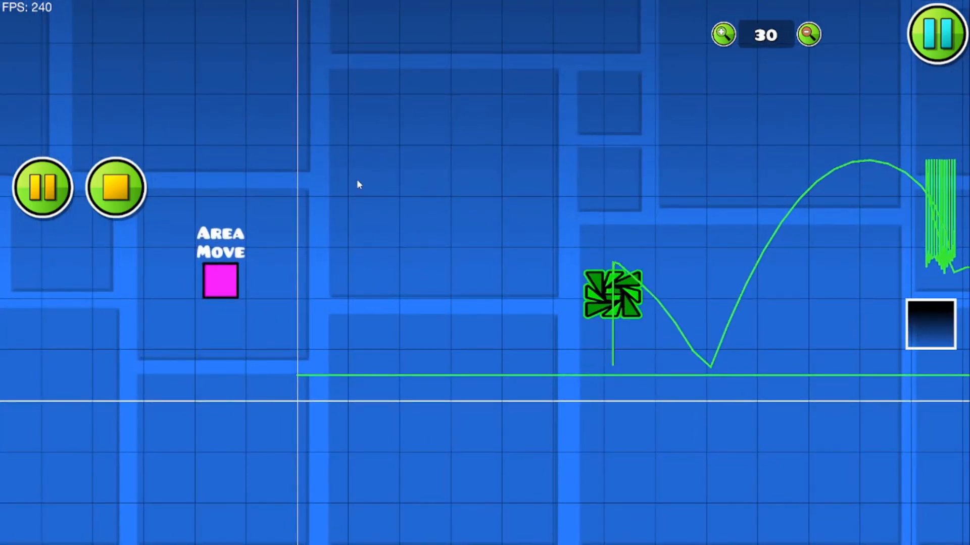
{"action": "left_click", "coordinate": [52, 187]}
- Set the Area Move trigger's direction to the vertical inward option and playtest it by jumping on the block
{"action": "left_click", "coordinate": [221, 275]}
{"action": "left_click", "coordinate": [921, 166]}
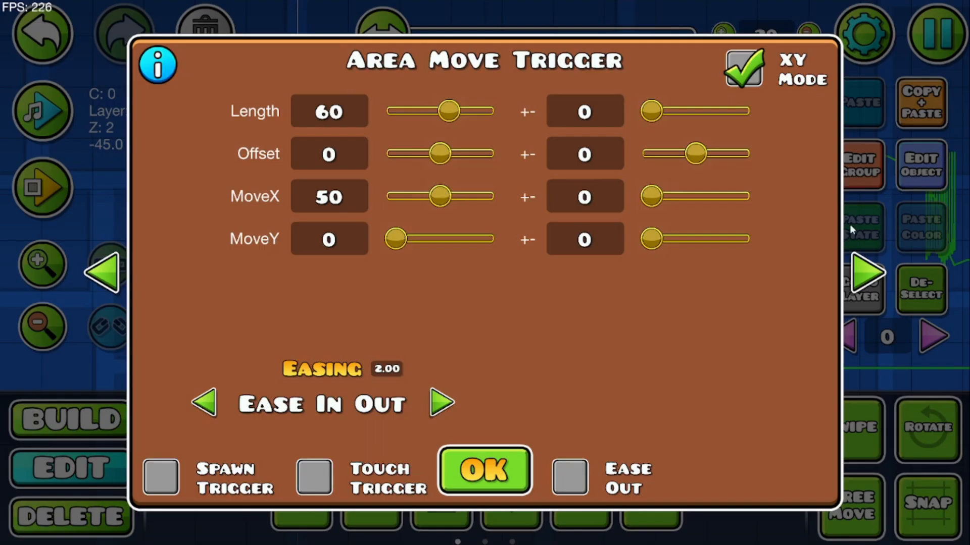
{"action": "left_click", "coordinate": [867, 272]}
{"action": "left_click", "coordinate": [297, 349]}
{"action": "left_click", "coordinate": [484, 469]}
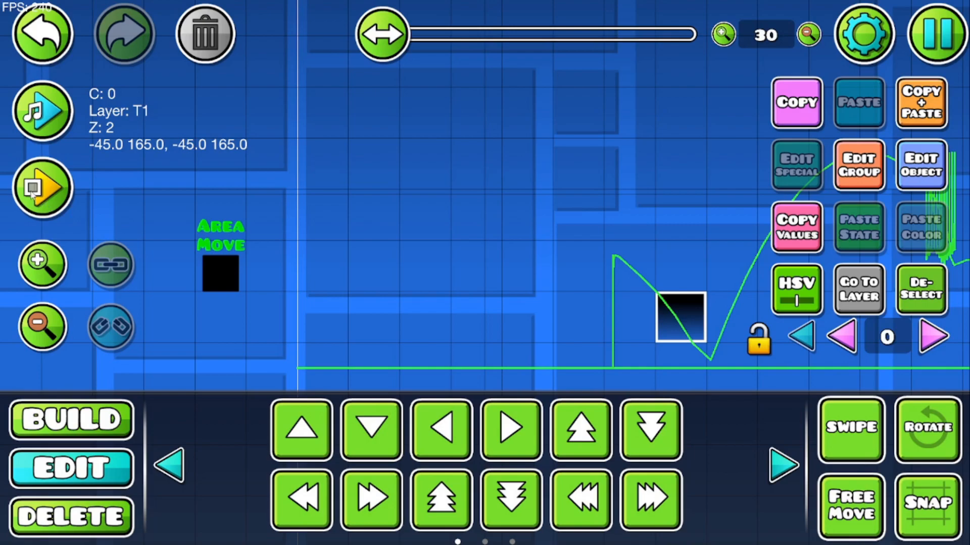
{"action": "left_click", "coordinate": [43, 188]}
{"action": "key", "text": "space"}
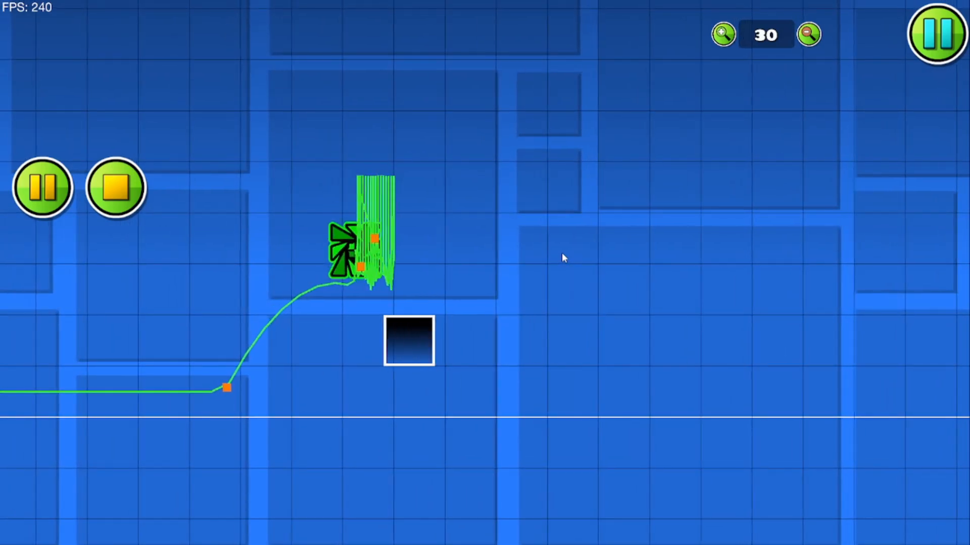
{"action": "left_click", "coordinate": [116, 186]}
- Set the Area Move trigger's direction to the single down-pointing option
{"action": "left_click", "coordinate": [387, 235]}
{"action": "left_click", "coordinate": [920, 165]}
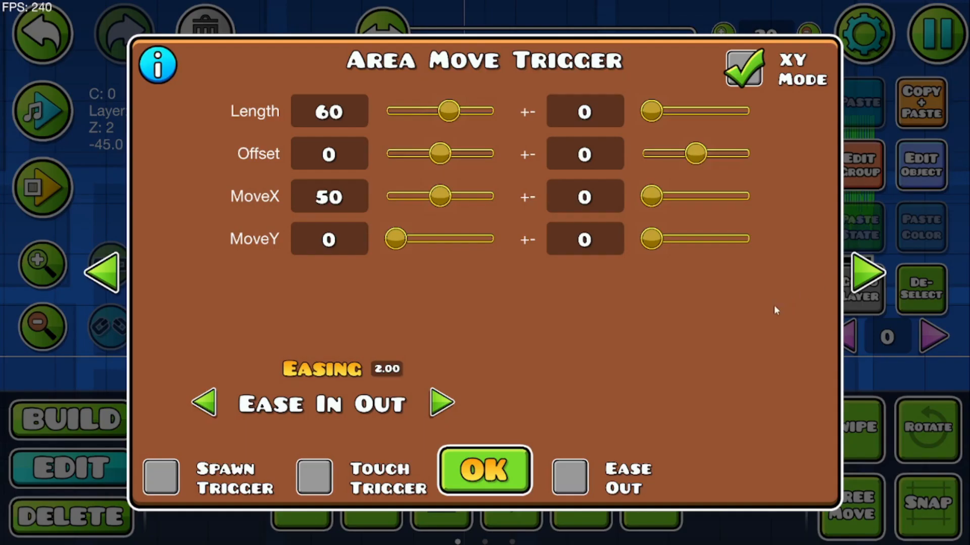
{"action": "left_click", "coordinate": [867, 273]}
{"action": "left_click", "coordinate": [340, 352]}
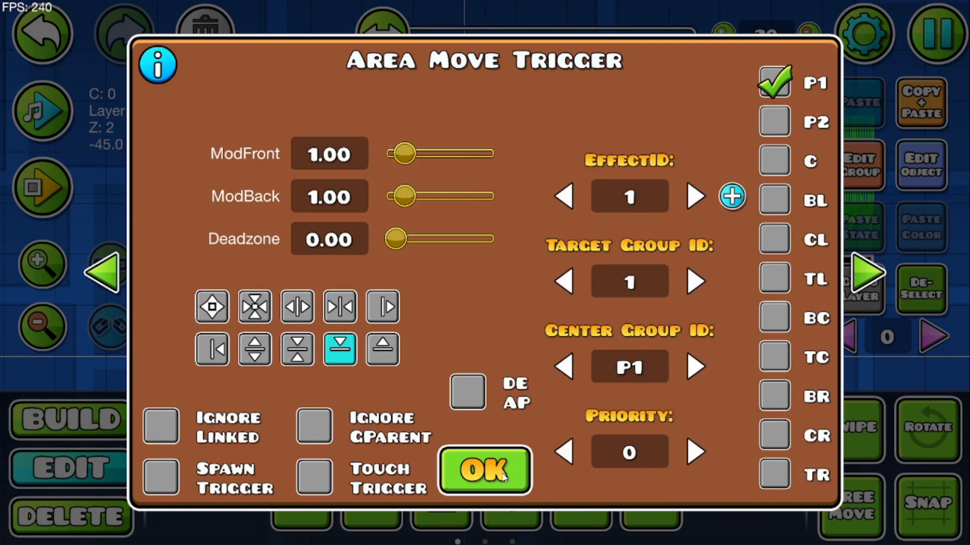
{"action": "left_click", "coordinate": [485, 469]}
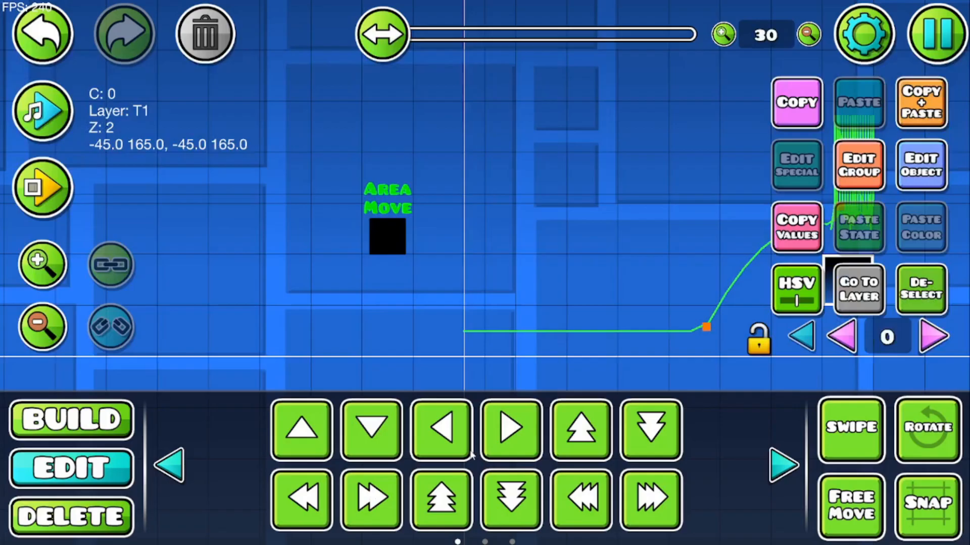
- Playtest the down-pointing option by jumping over and beside the block from both sides
{"action": "left_click", "coordinate": [43, 187]}
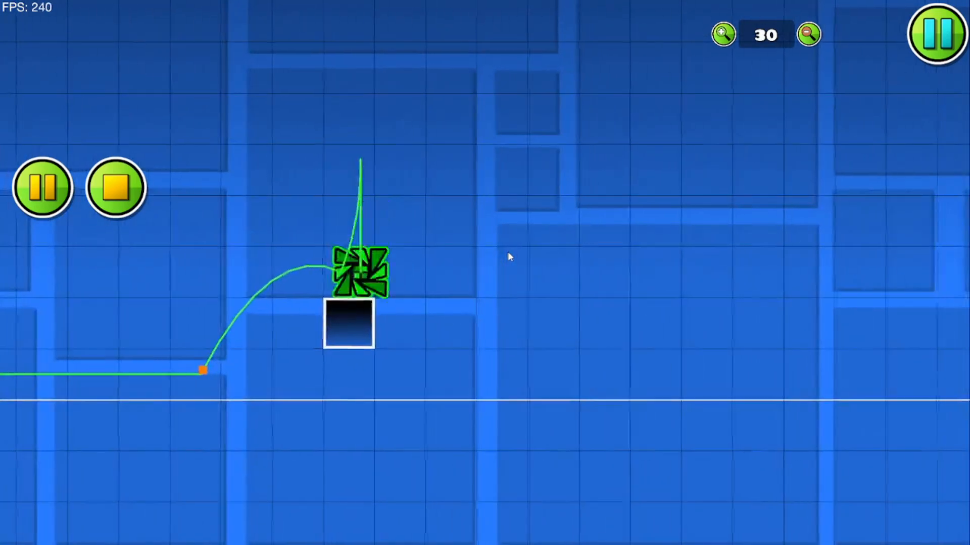
{"action": "key", "text": "d"}
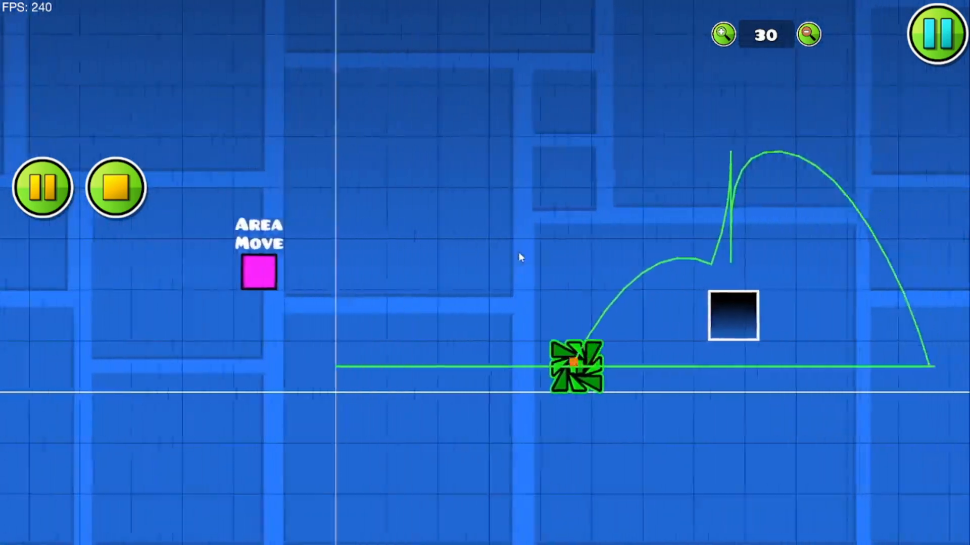
{"action": "key", "text": "space"}
{"action": "key", "text": "a"}
{"action": "key", "text": "d"}
{"action": "key", "text": "space"}
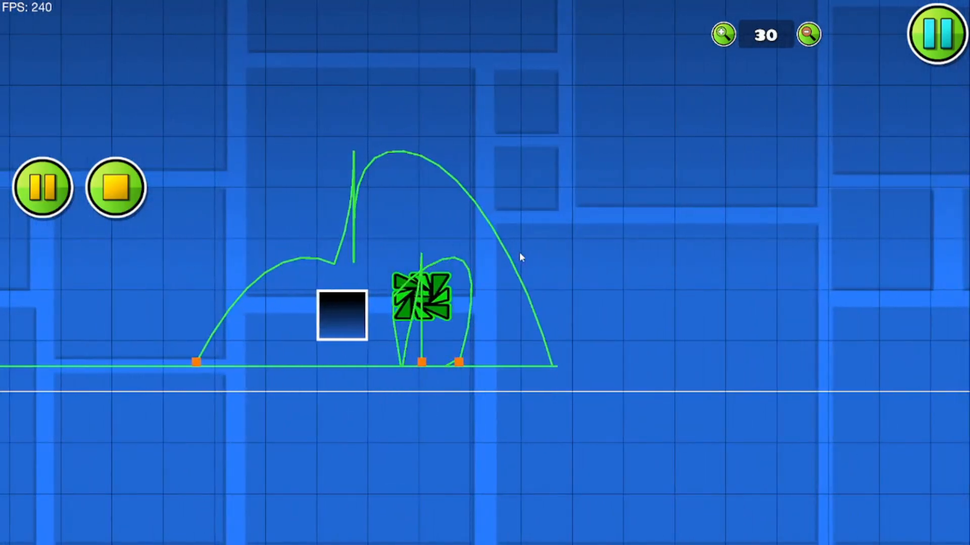
{"action": "key", "text": "space"}
{"action": "key", "text": "space"}
{"action": "key", "text": "space"}
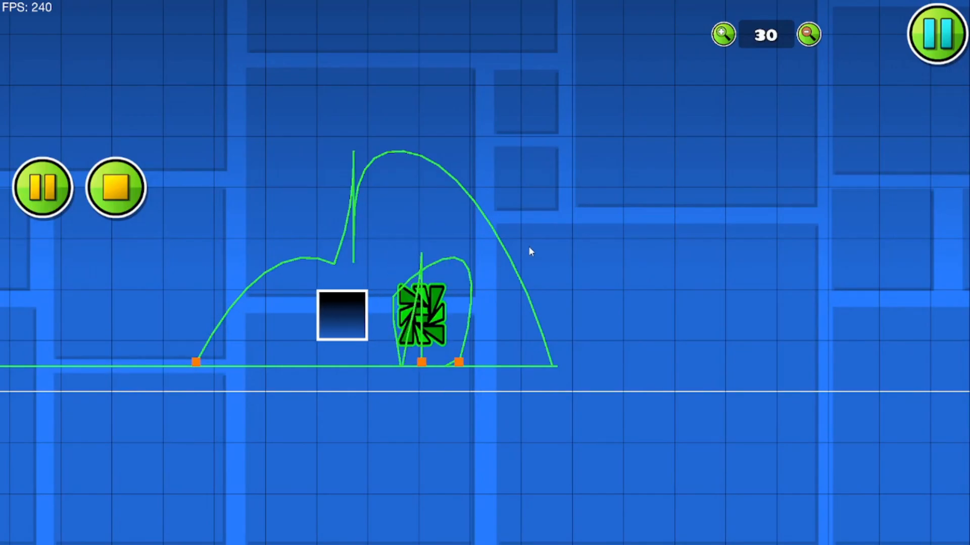
{"action": "left_click", "coordinate": [99, 196]}
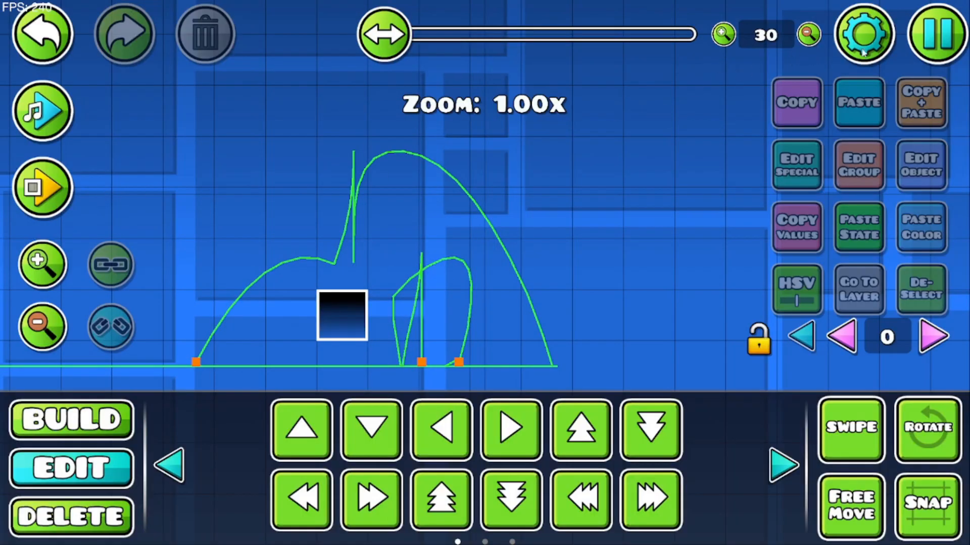
- Change the player's starting game mode to ship in the level settings
{"action": "left_click", "coordinate": [863, 32]}
{"action": "left_click", "coordinate": [170, 233]}
{"action": "left_click", "coordinate": [305, 263]}
{"action": "left_click", "coordinate": [485, 363]}
{"action": "left_click", "coordinate": [485, 494]}
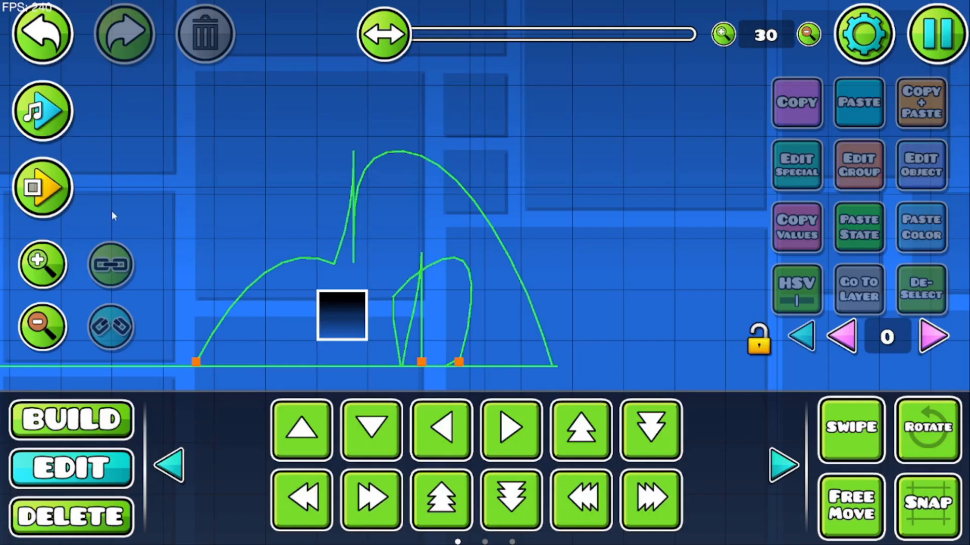
- Playtest the down-pointing option in flight, steering the player above, beside and below the block
{"action": "left_click", "coordinate": [43, 187]}
{"action": "key", "text": "space"}
{"action": "key", "text": "space"}
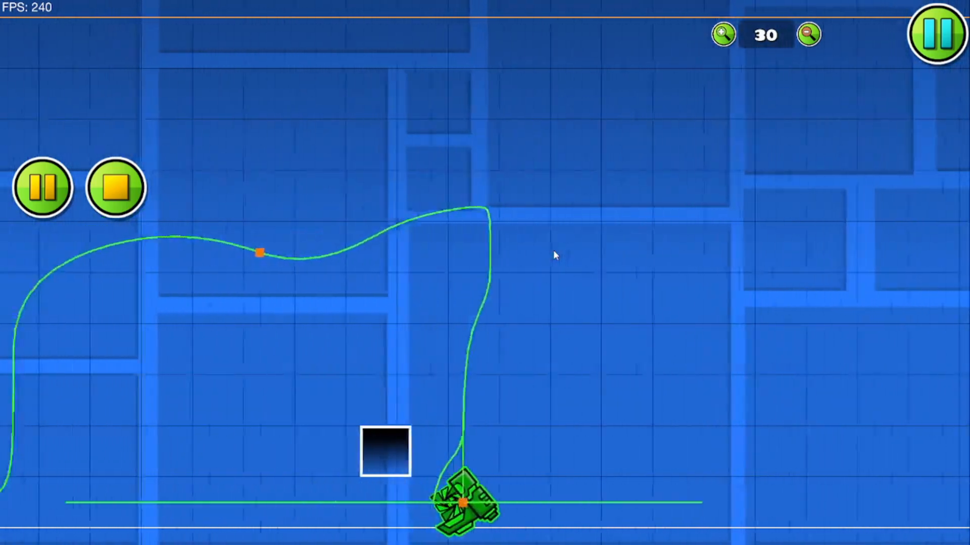
{"action": "key", "text": "a"}
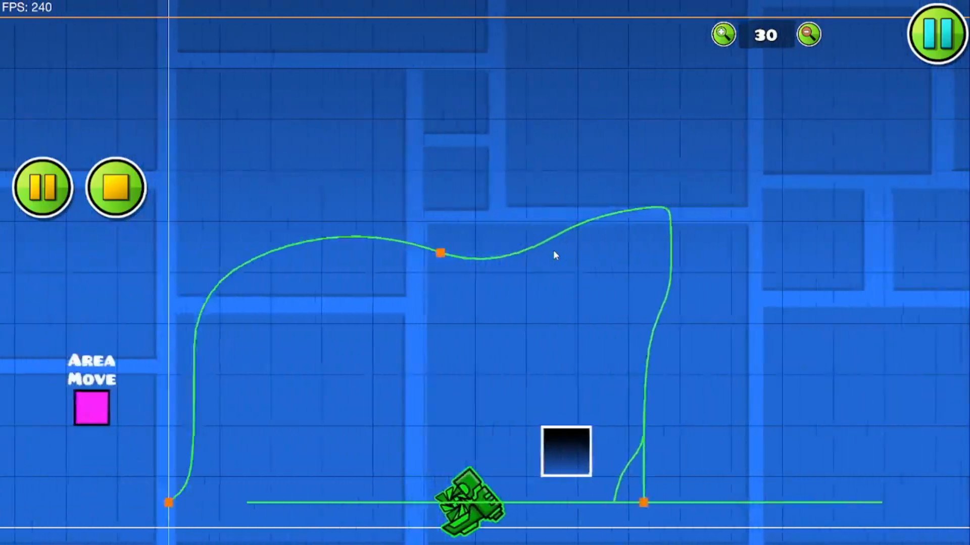
{"action": "key", "text": "space"}
{"action": "key", "text": "d"}
{"action": "key", "text": "a"}
{"action": "key", "text": "a"}
{"action": "key", "text": "space"}
{"action": "key", "text": "space"}
{"action": "key", "text": "space"}
{"action": "key", "text": "space"}
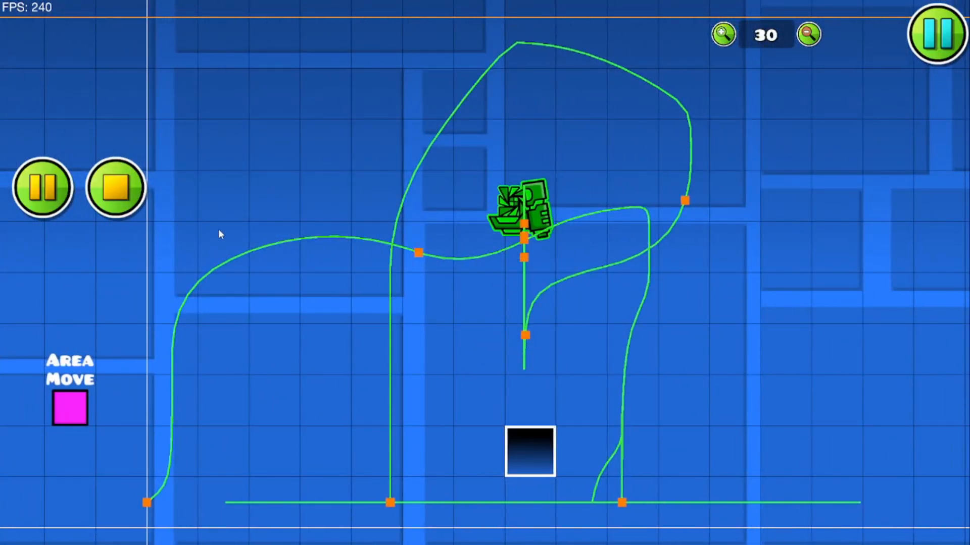
{"action": "left_click", "coordinate": [127, 199]}
- Set the Area Move trigger's direction to the single up-pointing option
{"action": "left_click", "coordinate": [313, 306]}
{"action": "left_click", "coordinate": [921, 165]}
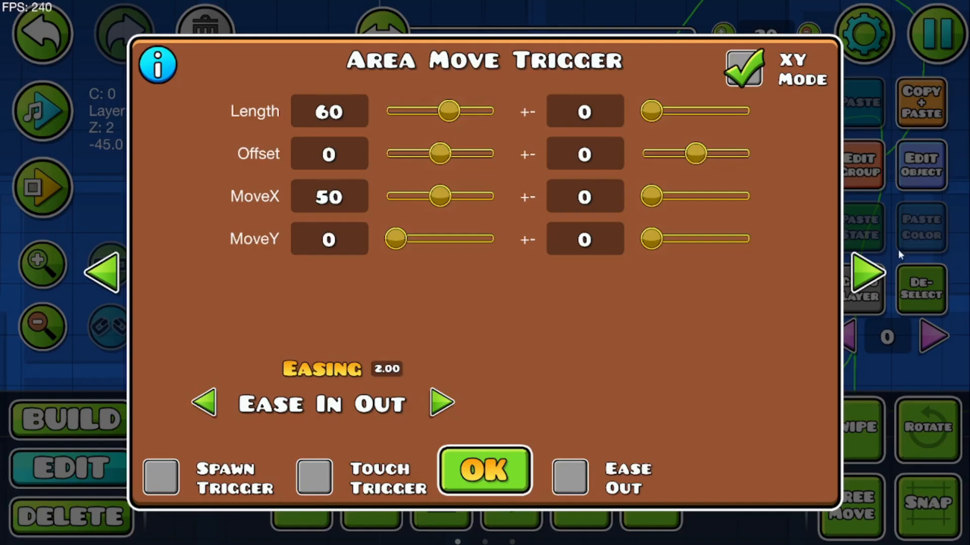
{"action": "left_click", "coordinate": [866, 275]}
{"action": "left_click", "coordinate": [382, 349]}
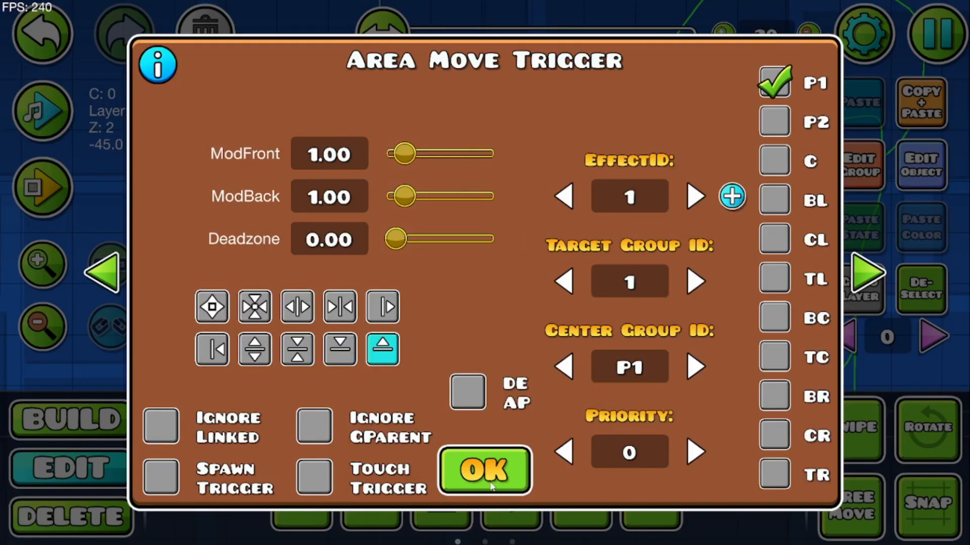
{"action": "left_click", "coordinate": [490, 486]}
- Playtest the up-pointing option, flying under, around and high above the block
{"action": "left_click", "coordinate": [43, 187]}
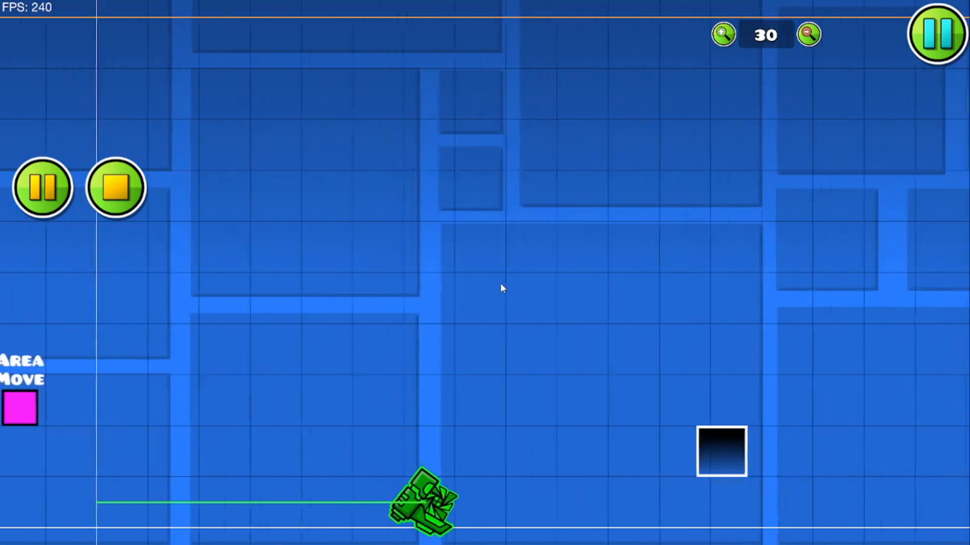
{"action": "key", "text": "space"}
{"action": "key", "text": "a"}
{"action": "key", "text": "d"}
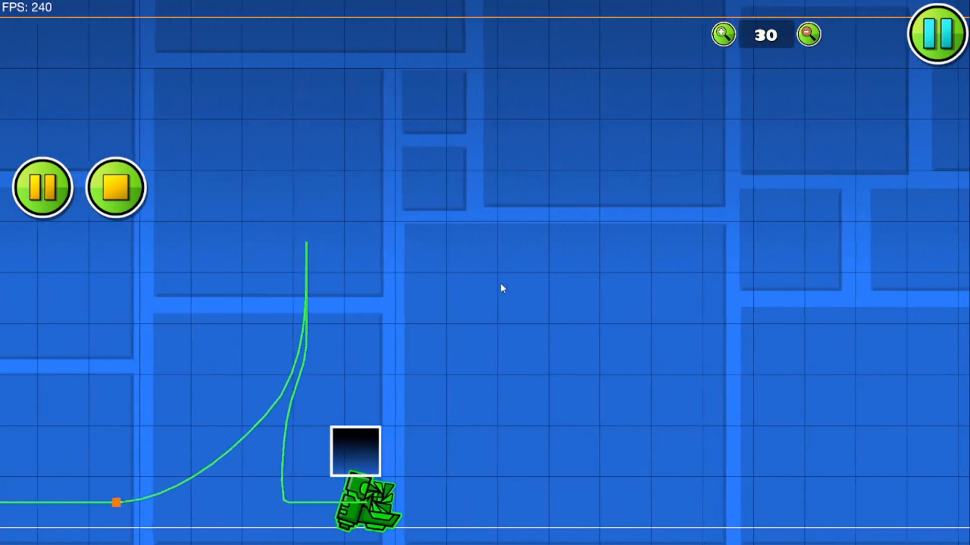
{"action": "key", "text": "space"}
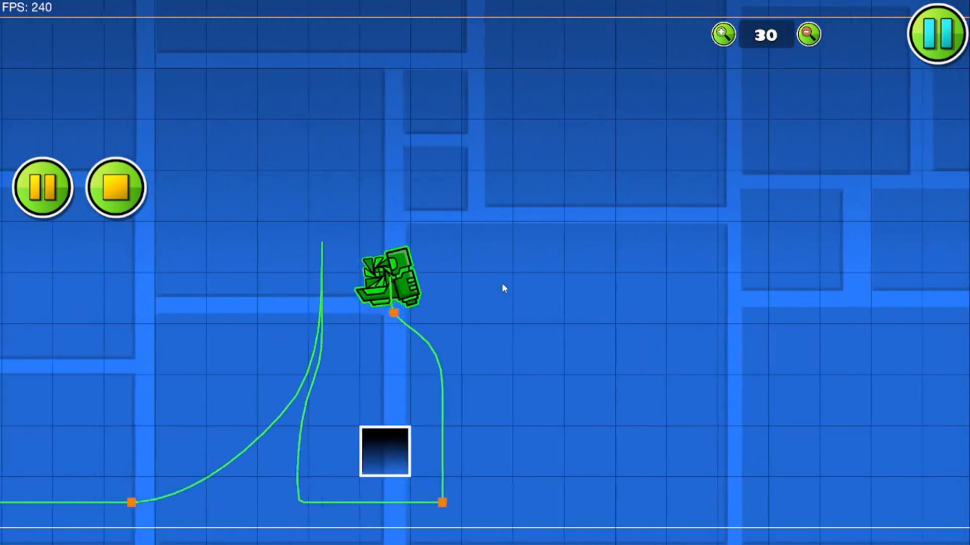
{"action": "left_click", "coordinate": [503, 284]}
{"action": "left_click", "coordinate": [505, 285]}
{"action": "left_click", "coordinate": [506, 285]}
{"action": "left_click", "coordinate": [506, 285]}
{"action": "left_click", "coordinate": [507, 286]}
{"action": "left_click", "coordinate": [547, 284]}
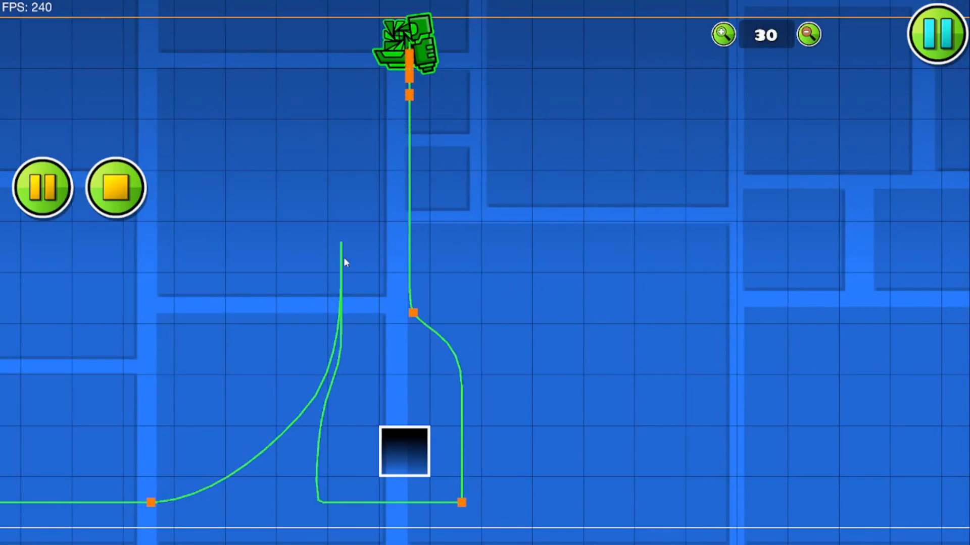
{"action": "left_click", "coordinate": [124, 175]}
- Set the Area Move trigger's MoveY to 25
{"action": "left_click_drag", "start_coordinate": [273, 189], "coordinate": [778, 140]}
{"action": "left_click_drag", "start_coordinate": [398, 242], "coordinate": [507, 206]}
{"action": "left_click_drag", "start_coordinate": [283, 343], "coordinate": [331, 315]}
{"action": "left_click", "coordinate": [349, 303]}
{"action": "left_click", "coordinate": [921, 165]}
{"action": "left_click", "coordinate": [866, 273]}
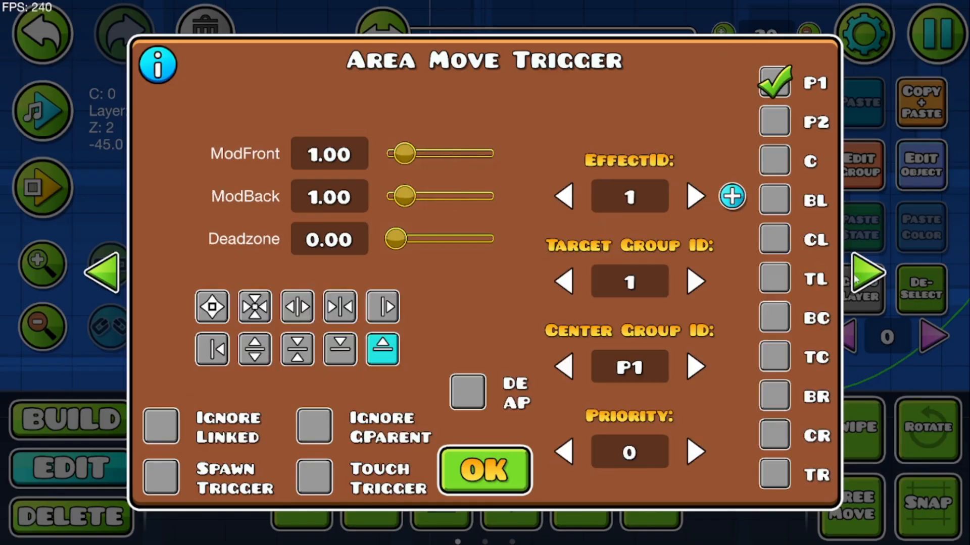
{"action": "left_click", "coordinate": [116, 275]}
{"action": "left_click", "coordinate": [325, 241]}
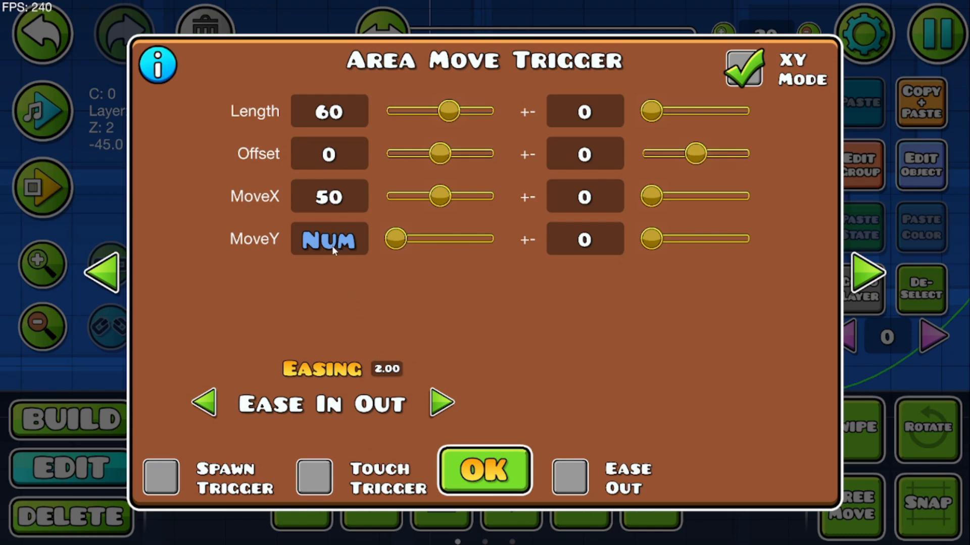
{"action": "type", "text": "25"}
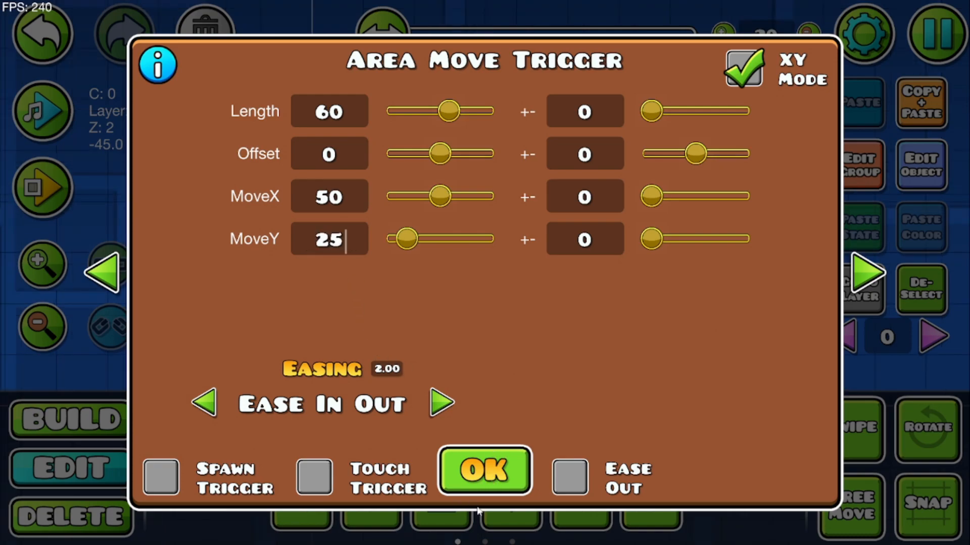
{"action": "left_click", "coordinate": [475, 485]}
- Playtest the Area Move trigger with MoveY at 25, flying over and around the block
{"action": "left_click", "coordinate": [43, 188]}
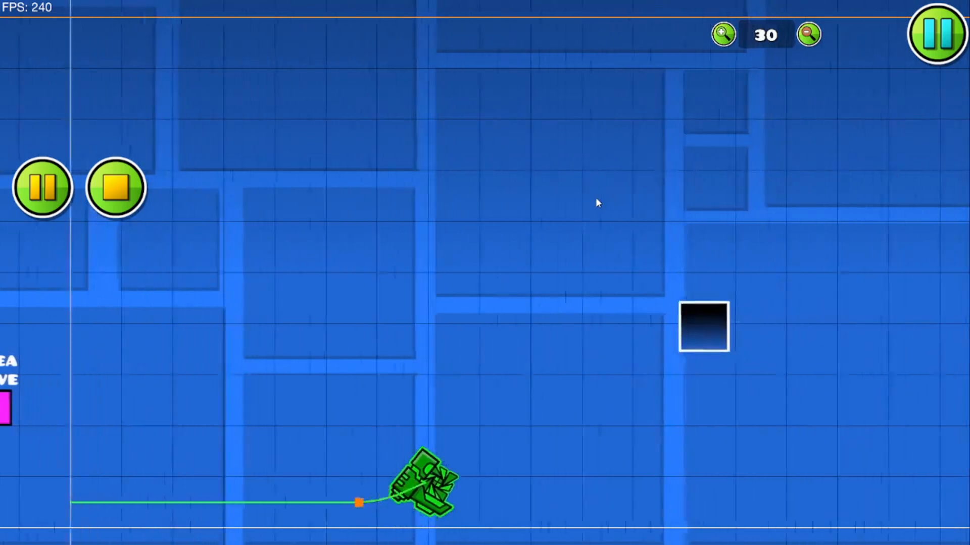
{"action": "key", "text": "d"}
{"action": "key", "text": "a"}
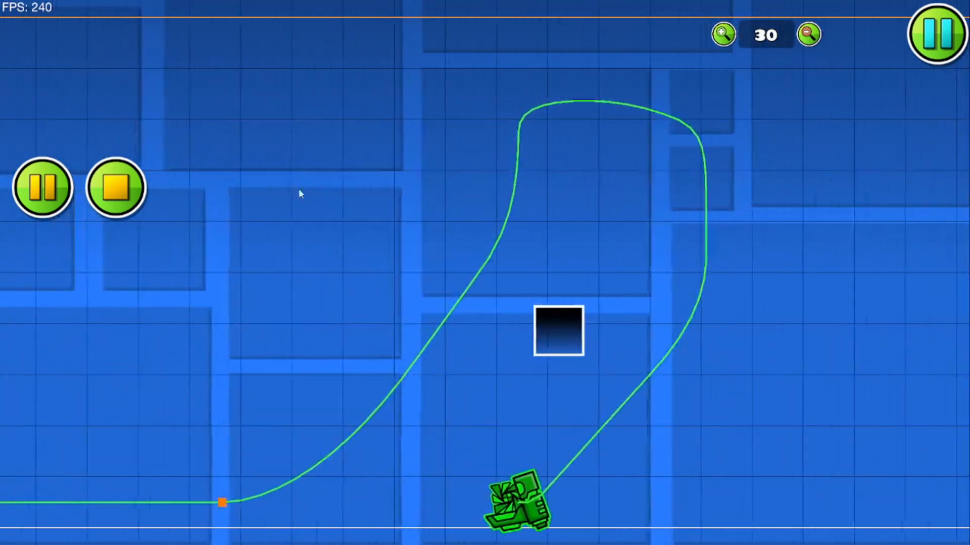
{"action": "left_click", "coordinate": [124, 191]}
- Set the Area Move trigger's direction to the four-way outward diamond option
{"action": "left_click_drag", "start_coordinate": [145, 245], "coordinate": [495, 152]}
{"action": "left_click", "coordinate": [315, 320]}
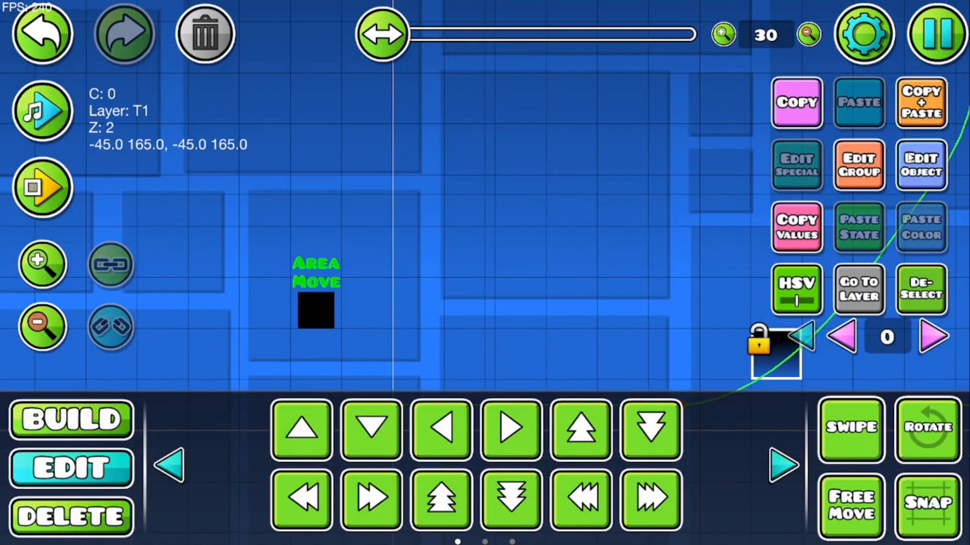
{"action": "left_click", "coordinate": [902, 158]}
{"action": "left_click", "coordinate": [869, 273]}
{"action": "left_click", "coordinate": [219, 308]}
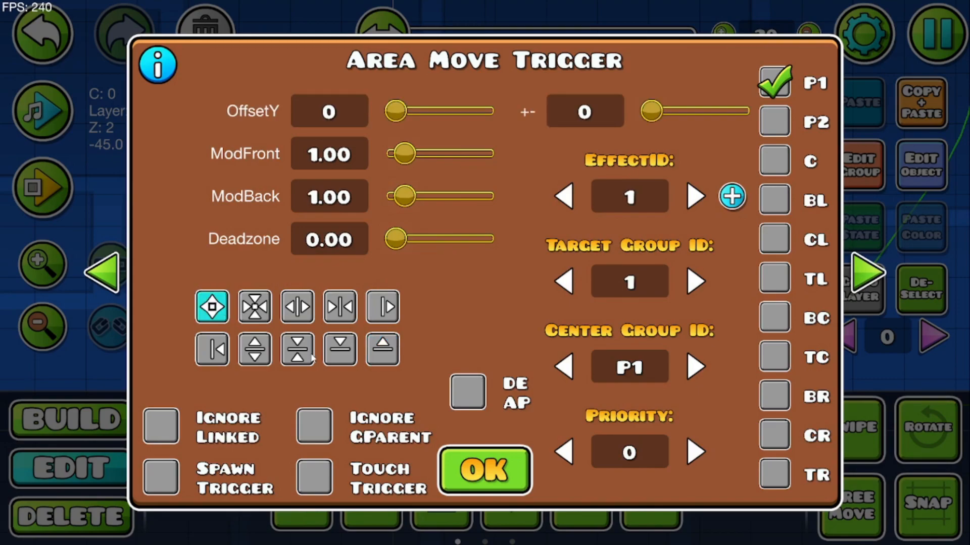
{"action": "left_click", "coordinate": [486, 471]}
- Playtest the four-way option in flight, circling above, below and on both sides of the block
{"action": "left_click", "coordinate": [43, 187]}
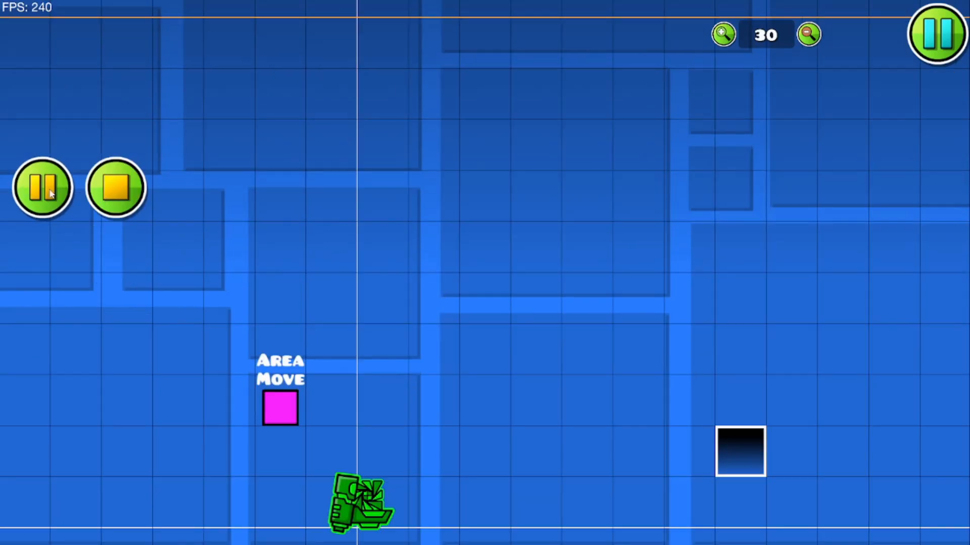
{"action": "key", "text": "d"}
{"action": "key", "text": "a"}
{"action": "key", "text": "space"}
{"action": "key", "text": "d"}
{"action": "key", "text": "a"}
{"action": "key", "text": "d"}
{"action": "key", "text": "space"}
{"action": "key", "text": "space"}
{"action": "key", "text": "a"}
{"action": "key", "text": "a"}
{"action": "key", "text": "d"}
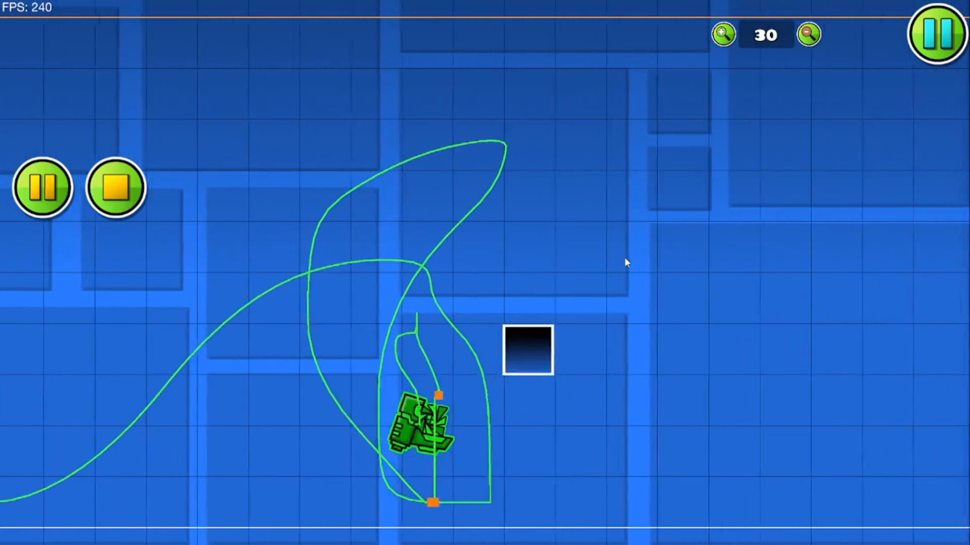
{"action": "key", "text": "space"}
{"action": "key", "text": "d"}
{"action": "key", "text": "space"}
{"action": "key", "text": "a"}
{"action": "key", "text": "space"}
{"action": "key", "text": "d"}
{"action": "key", "text": "a"}
{"action": "key", "text": "d"}
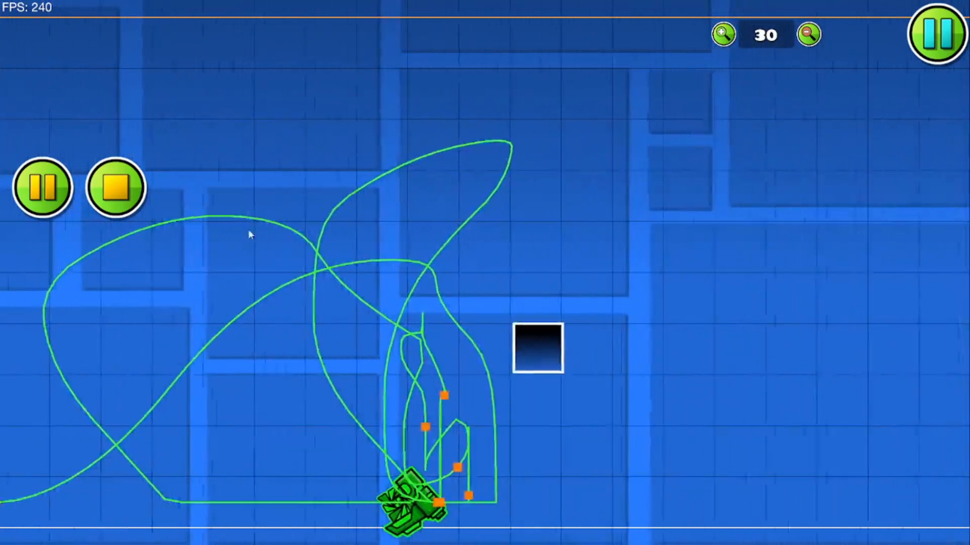
{"action": "left_click", "coordinate": [116, 187]}
- Set the Area Move trigger's Offset to -30
{"action": "left_click_drag", "start_coordinate": [120, 264], "coordinate": [382, 171]}
{"action": "left_click", "coordinate": [269, 306]}
{"action": "left_click", "coordinate": [796, 165]}
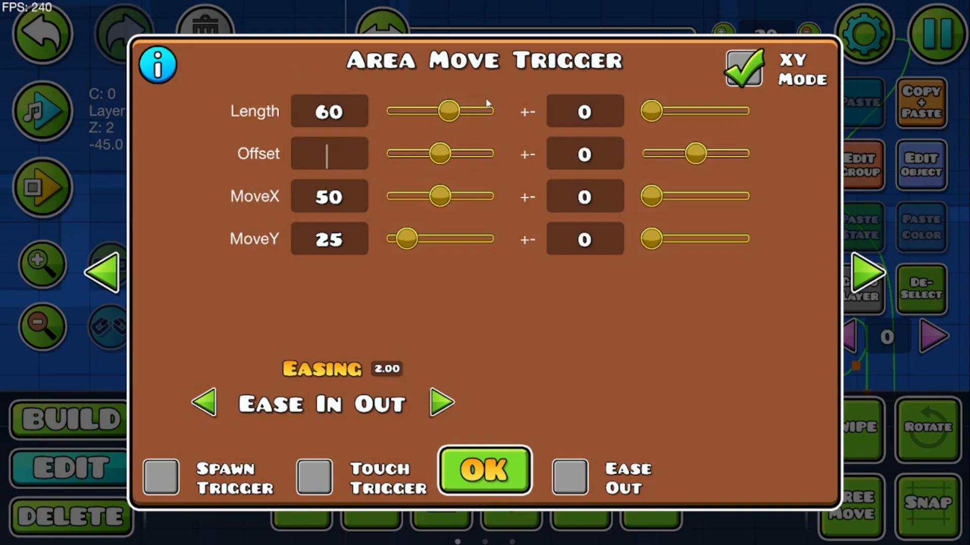
{"action": "type", "text": "-30"}
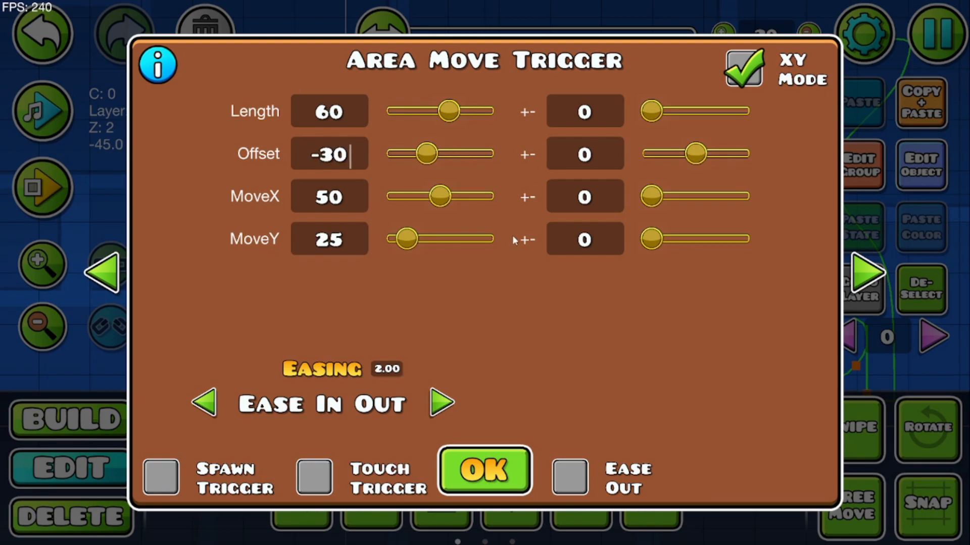
{"action": "left_click", "coordinate": [481, 452]}
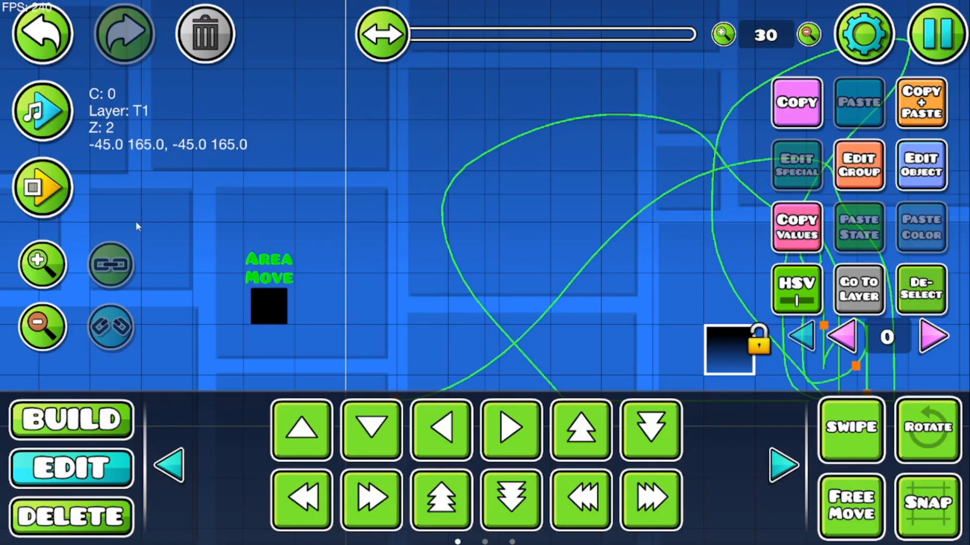
{"action": "left_click", "coordinate": [921, 165]}
{"action": "left_click", "coordinate": [479, 471]}
- Playtest the -30 offset, flying back and forth beside and below the block
{"action": "left_click", "coordinate": [43, 187]}
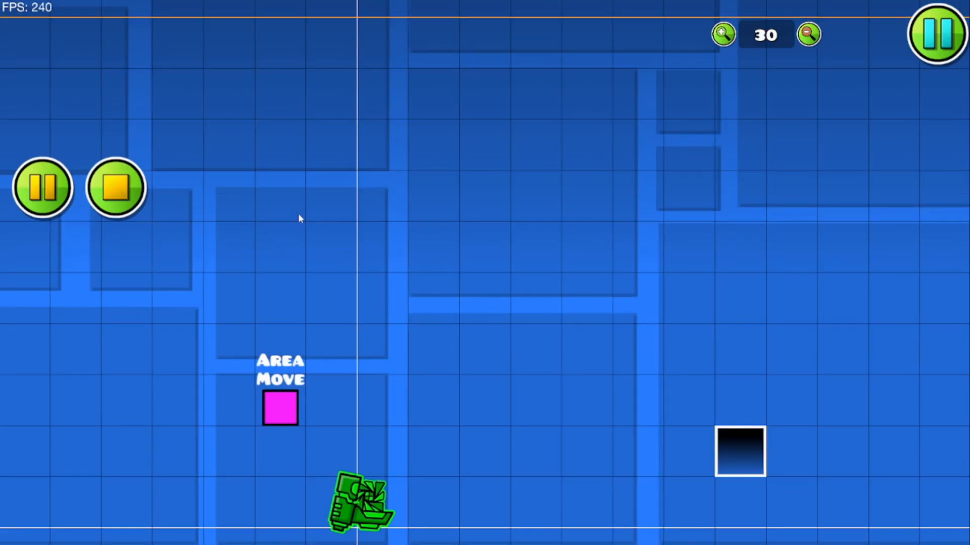
{"action": "key", "text": "d"}
{"action": "key", "text": "space"}
{"action": "key", "text": "a"}
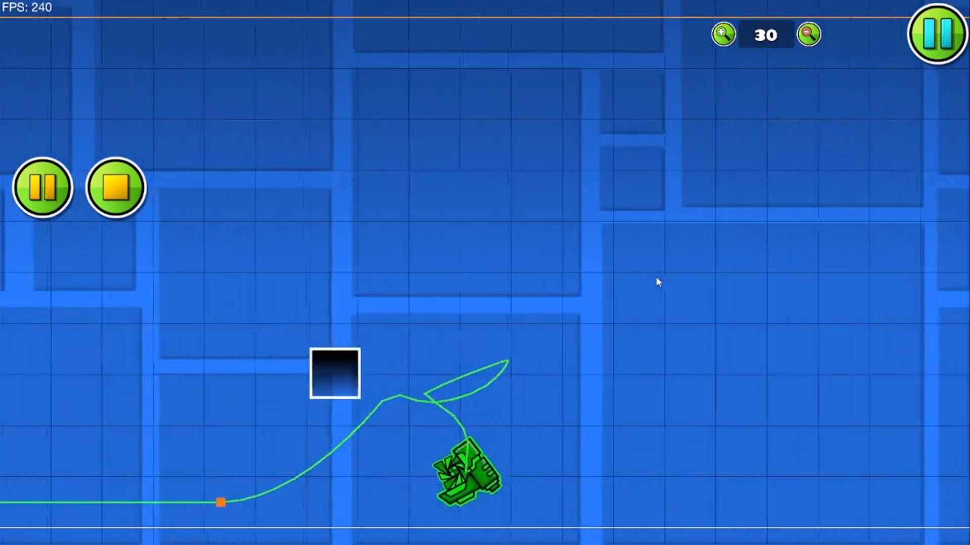
{"action": "key", "text": "d"}
{"action": "key", "text": "a"}
{"action": "key", "text": "d"}
{"action": "key", "text": "a"}
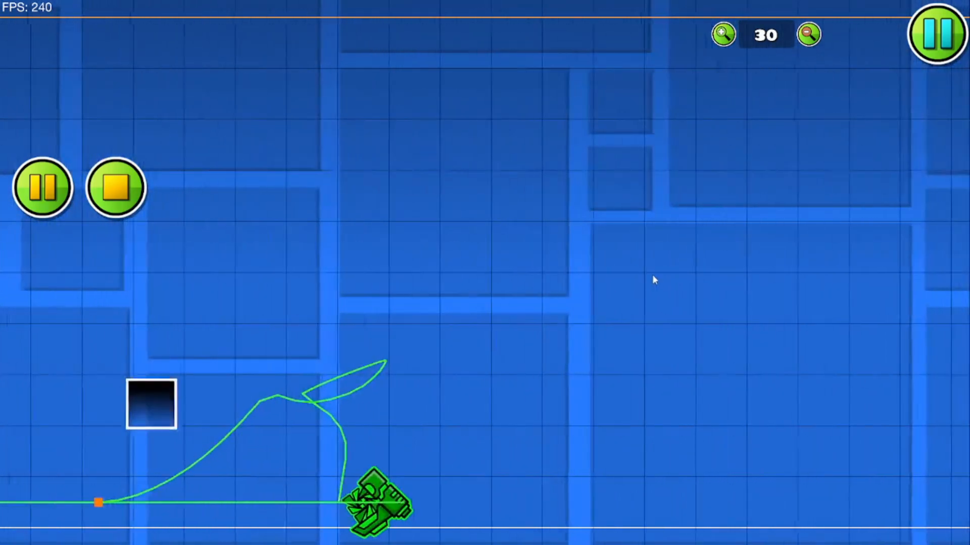
{"action": "left_click", "coordinate": [119, 191]}
- Review the Area Move trigger's second settings page with OffsetY, ModFront, ModBack and Deadzone
{"action": "left_click", "coordinate": [460, 314]}
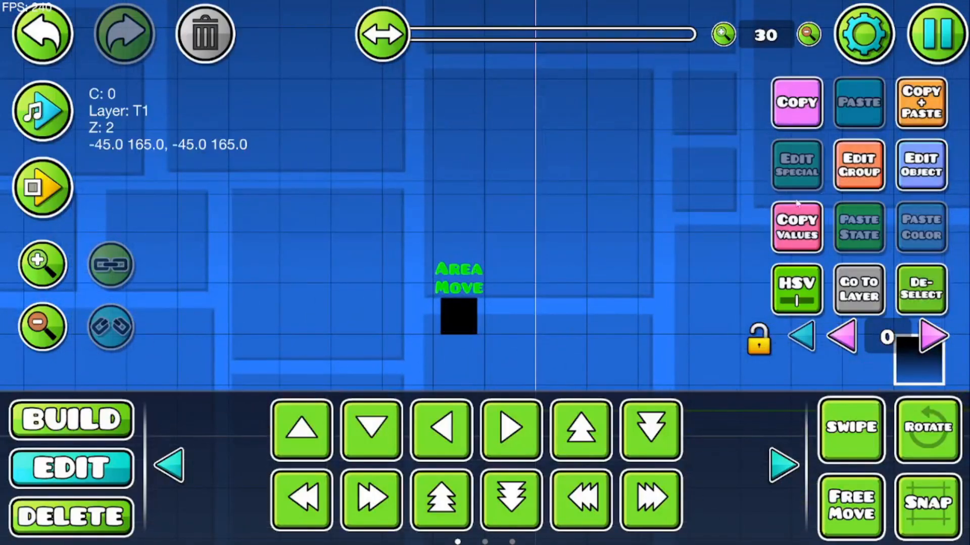
{"action": "left_click", "coordinate": [921, 165]}
{"action": "left_click", "coordinate": [867, 273]}
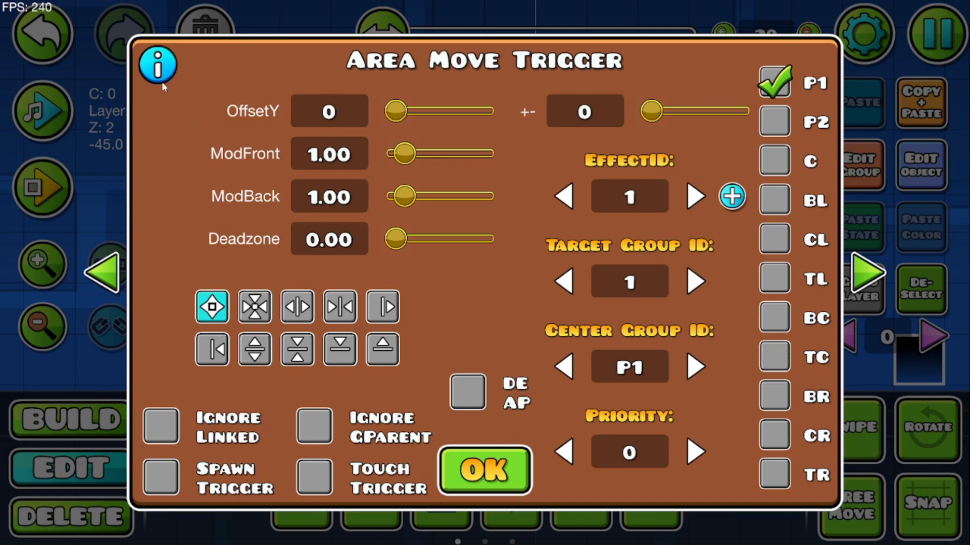
{"action": "left_click", "coordinate": [463, 475]}
- Duplicate the grouped block three times to form a row of three with one block above the middle
{"action": "left_click_drag", "start_coordinate": [618, 309], "coordinate": [300, 275]}
{"action": "left_click", "coordinate": [623, 308]}
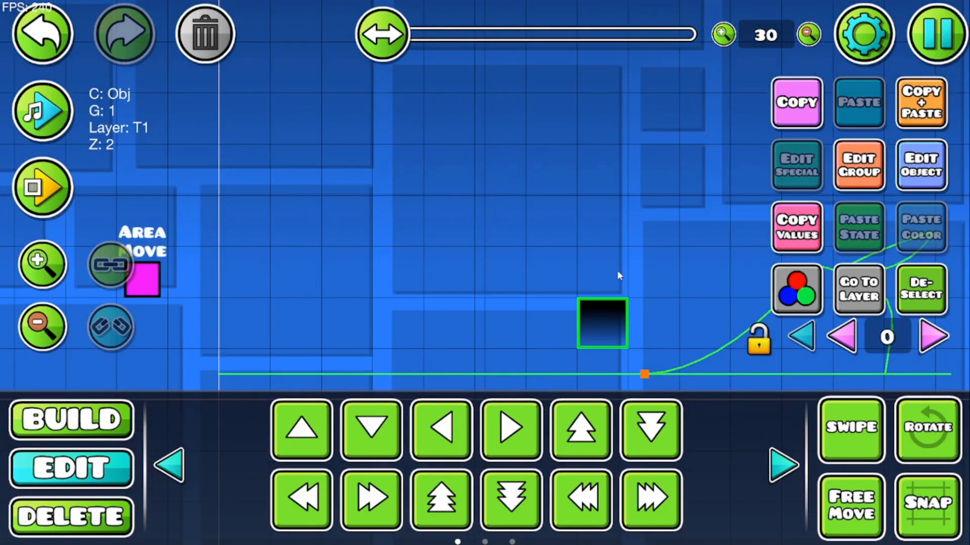
{"action": "left_click_drag", "start_coordinate": [616, 286], "coordinate": [497, 241]}
{"action": "key", "text": "ctrl+d"}
{"action": "key", "text": "d"}
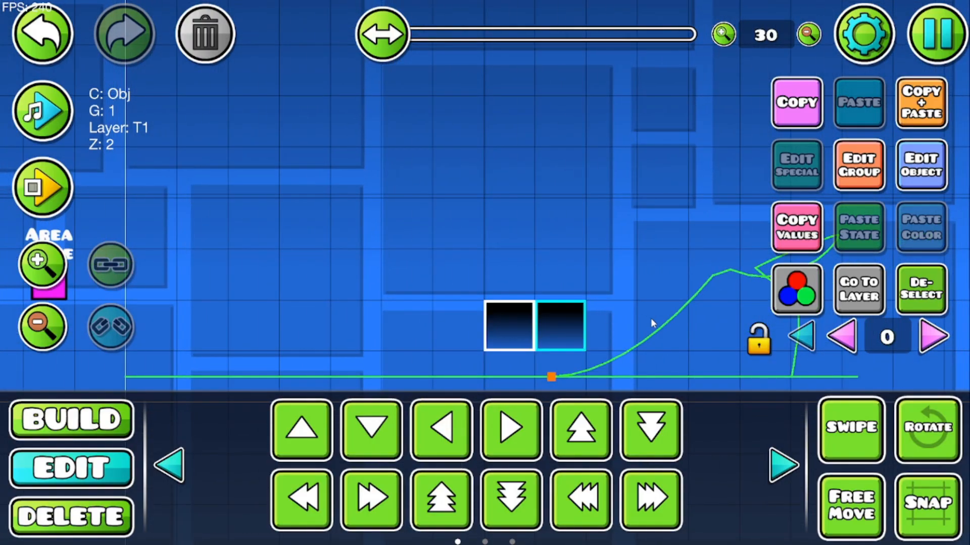
{"action": "key", "text": "d"}
{"action": "key", "text": "ctrl+d"}
{"action": "key", "text": "a"}
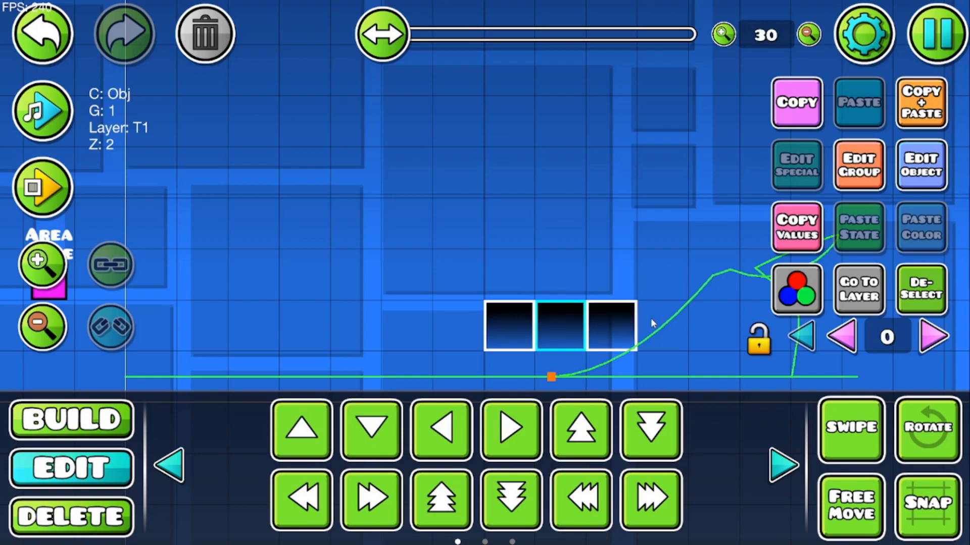
{"action": "key", "text": "ctrl+d"}
{"action": "key", "text": "w"}
- Make the top block the parent of group 1
{"action": "left_click", "coordinate": [838, 181]}
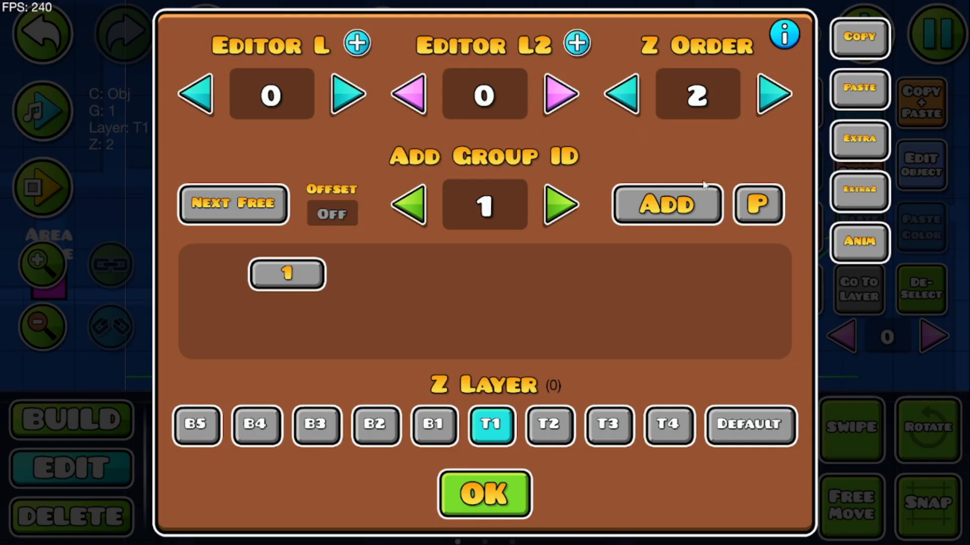
{"action": "left_click", "coordinate": [754, 205]}
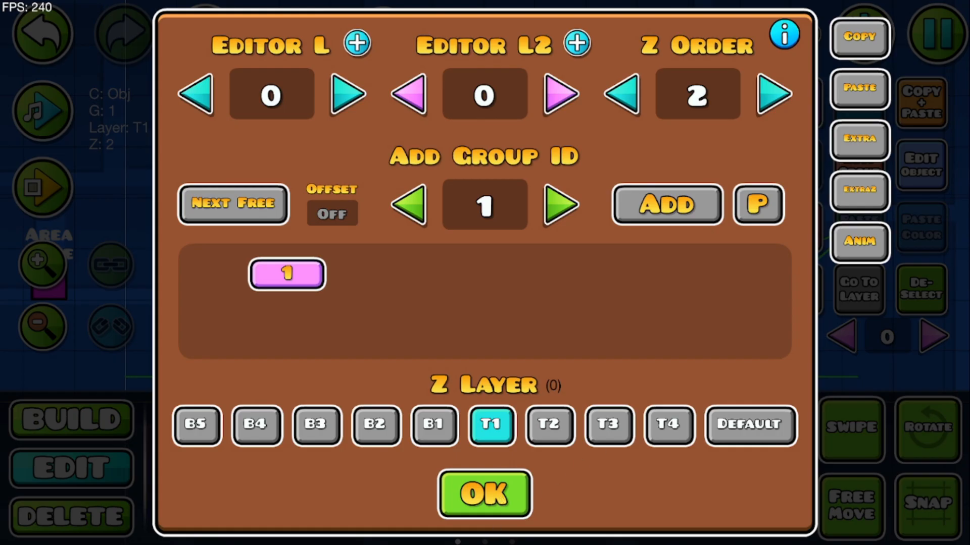
{"action": "left_click", "coordinate": [483, 493]}
- Enable the DE AP option on the Area Move trigger
{"action": "left_click", "coordinate": [740, 385]}
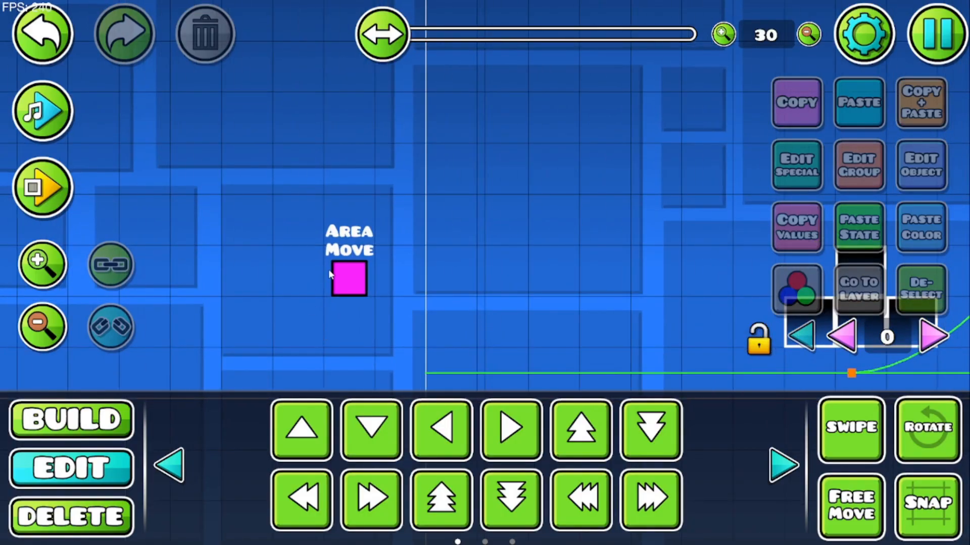
{"action": "left_click", "coordinate": [336, 274]}
{"action": "left_click", "coordinate": [924, 187]}
{"action": "left_click", "coordinate": [881, 279]}
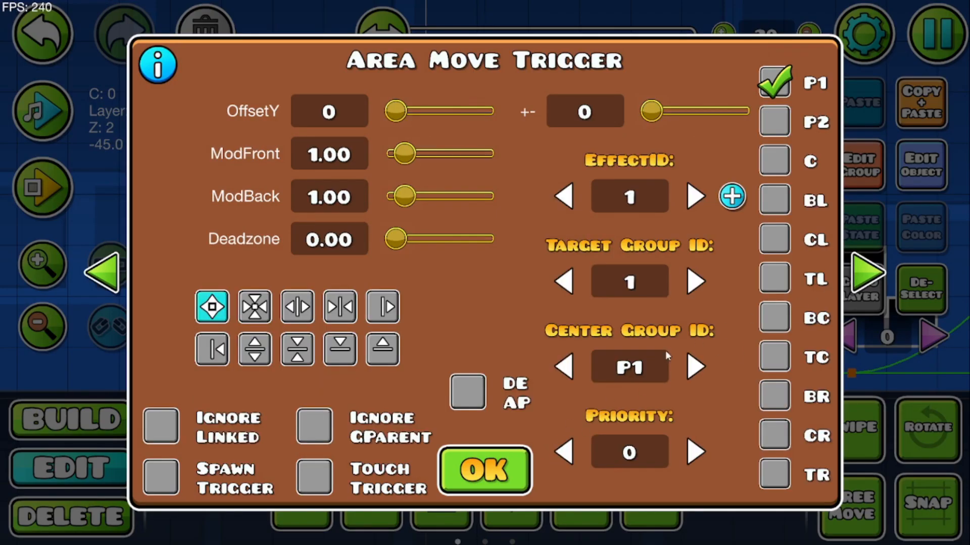
{"action": "left_click", "coordinate": [467, 394]}
{"action": "left_click", "coordinate": [483, 470]}
- Playtest the DE AP option, flying above, through and below the block formation
{"action": "left_click", "coordinate": [44, 190]}
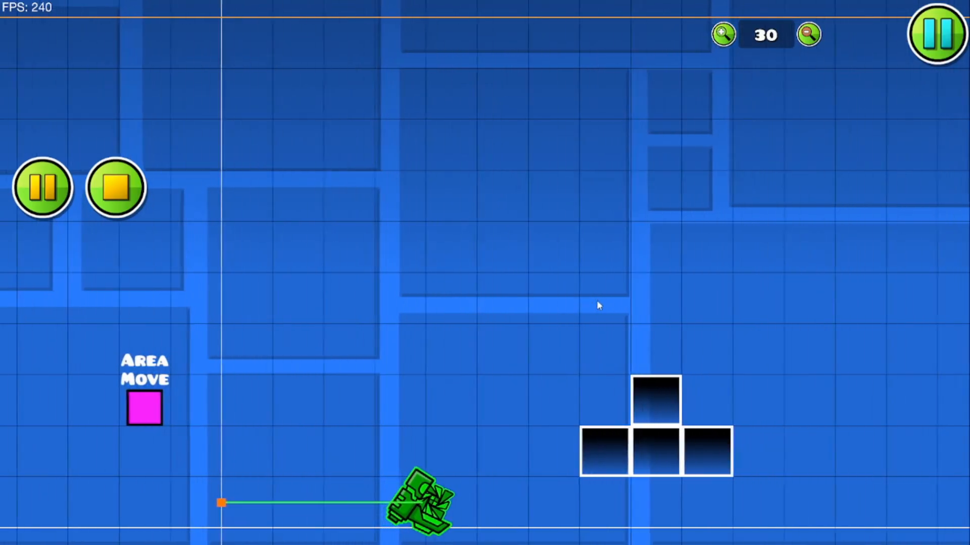
{"action": "left_click", "coordinate": [597, 302]}
{"action": "left_click", "coordinate": [596, 300]}
{"action": "key", "text": "a"}
{"action": "left_click", "coordinate": [596, 300]}
{"action": "key", "text": "d"}
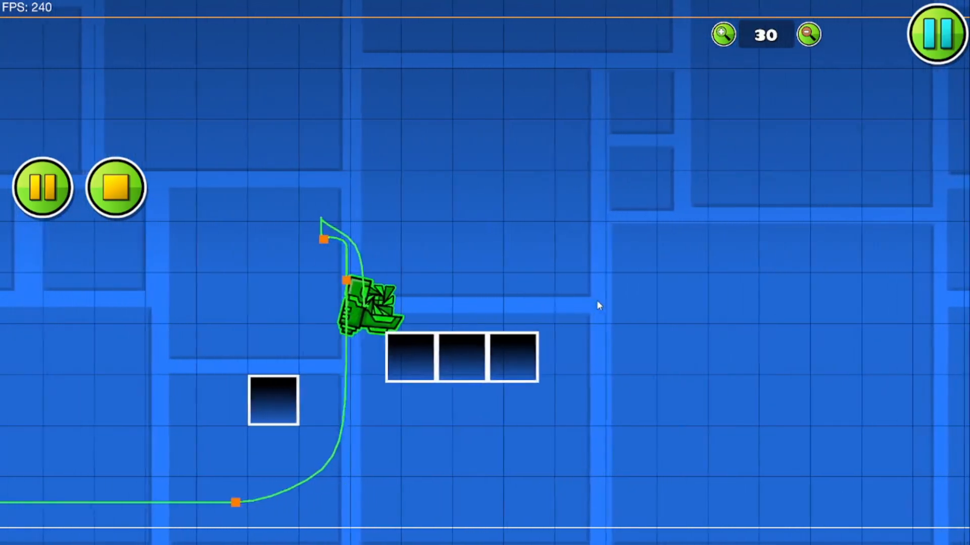
{"action": "key", "text": "d"}
{"action": "key", "text": "a"}
{"action": "key", "text": "d"}
{"action": "key", "text": "a"}
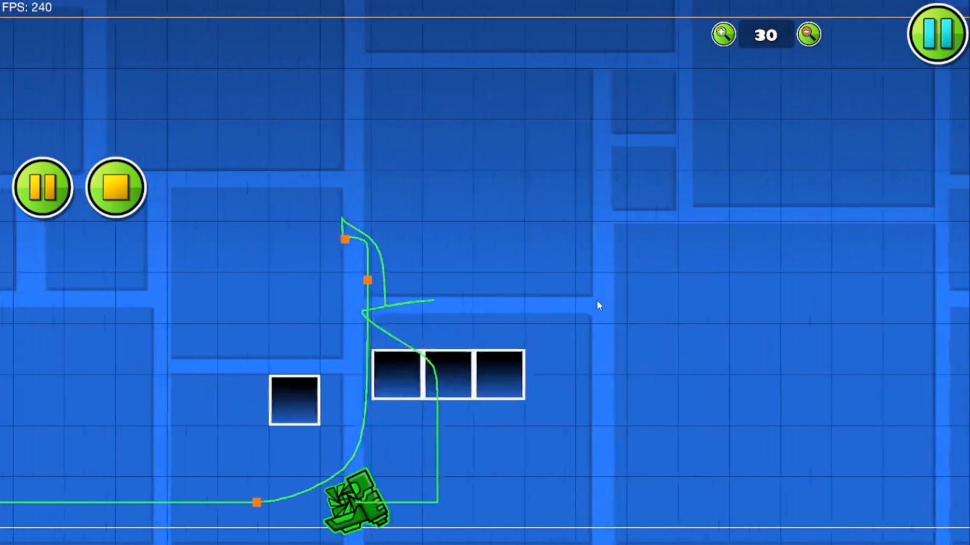
{"action": "left_click", "coordinate": [597, 301]}
{"action": "key", "text": "d"}
{"action": "left_click", "coordinate": [596, 300]}
{"action": "key", "text": "a"}
{"action": "left_click", "coordinate": [596, 300]}
{"action": "key", "text": "a"}
{"action": "left_click", "coordinate": [581, 297]}
{"action": "left_click", "coordinate": [575, 295]}
{"action": "left_click", "coordinate": [219, 205]}
{"action": "left_click", "coordinate": [124, 191]}
- Check the DE AP option in the Area Move trigger's settings
{"action": "mouse_move", "coordinate": [158, 201]}
{"action": "left_mouse_down"}
{"action": "mouse_move", "coordinate": [461, 223]}
{"action": "mouse_move", "coordinate": [565, 165]}
{"action": "left_mouse_up"}
{"action": "left_click", "coordinate": [389, 329]}
{"action": "left_click", "coordinate": [920, 172]}
{"action": "left_click", "coordinate": [867, 273]}
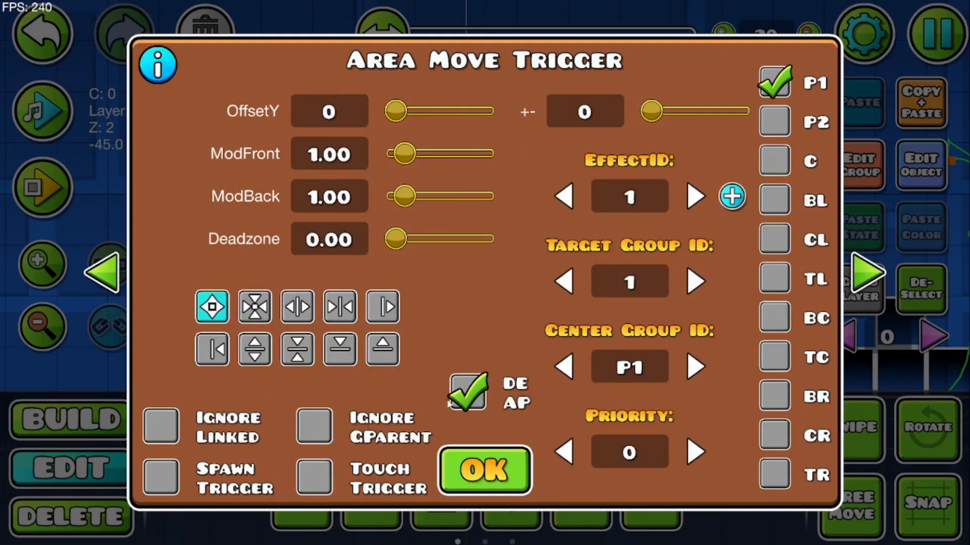
{"action": "key", "text": "Escape"}
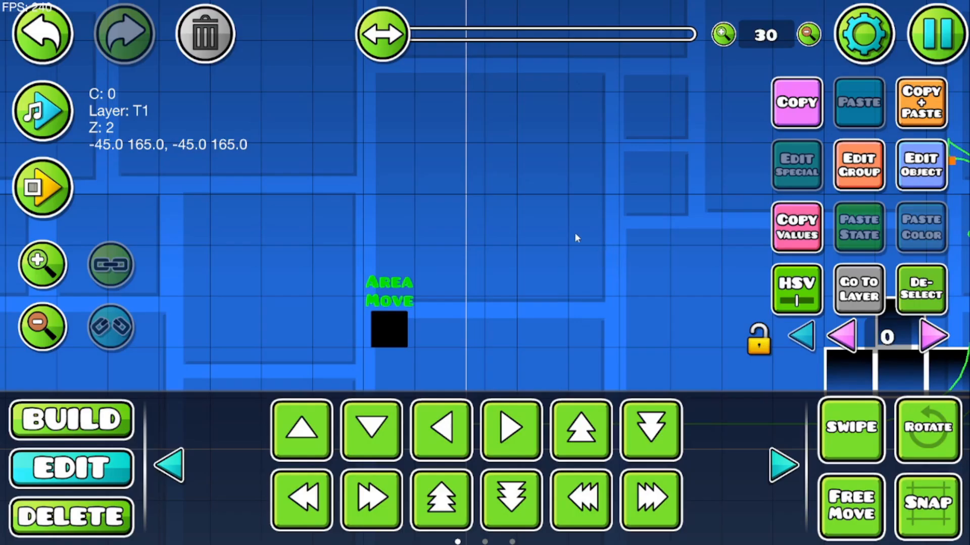
- Delete the Area Move trigger and the top and two outer blocks, keeping the middle block
{"action": "left_click_drag", "start_coordinate": [714, 306], "coordinate": [492, 236]}
{"action": "key", "text": "Delete"}
{"action": "left_click", "coordinate": [674, 253]}
{"action": "key", "text": "Delete"}
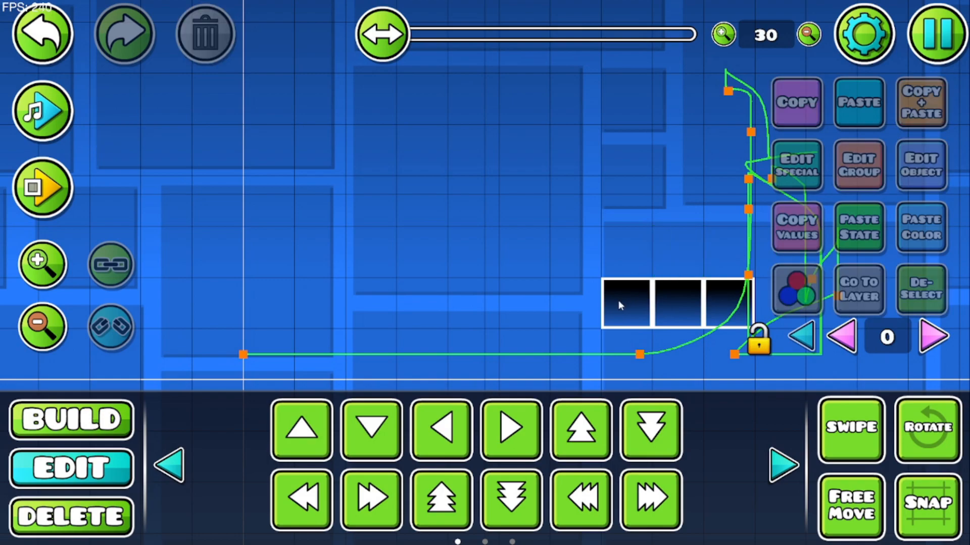
{"action": "left_click", "coordinate": [620, 302]}
{"action": "key", "text": "Delete"}
{"action": "left_click", "coordinate": [724, 304]}
{"action": "key", "text": "Delete"}
- Place an Area Rotate trigger above the ground near the level's start line
{"action": "left_click", "coordinate": [76, 420]}
{"action": "left_click", "coordinate": [831, 379]}
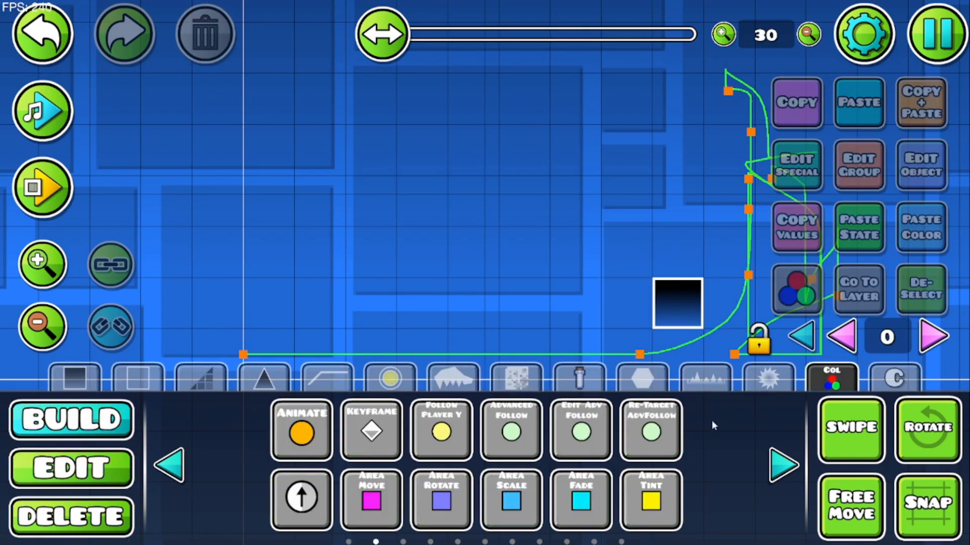
{"action": "left_click", "coordinate": [437, 485]}
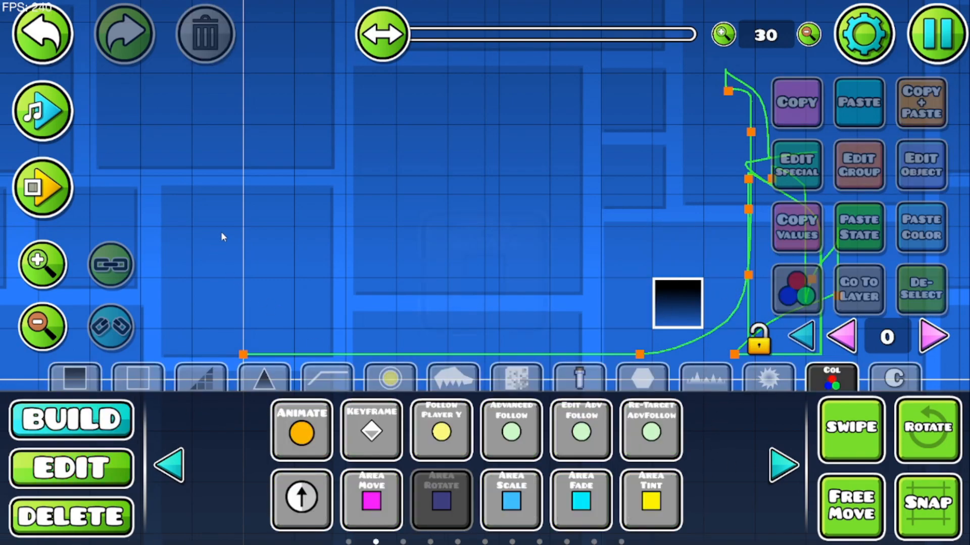
{"action": "left_click", "coordinate": [217, 207]}
- Delete the remaining group 1 block
{"action": "left_click", "coordinate": [71, 468]}
{"action": "left_click", "coordinate": [674, 293]}
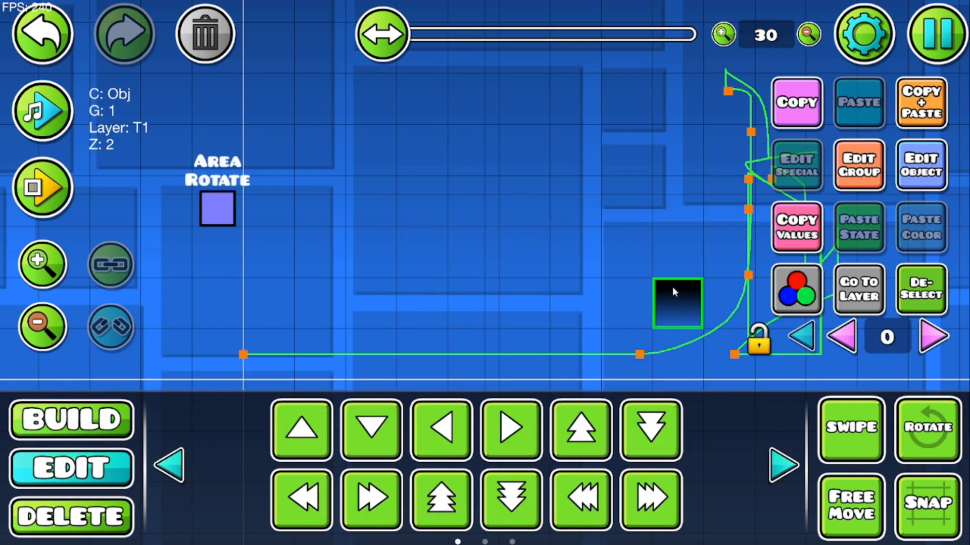
{"action": "key", "text": "Delete"}
- Find the key object among the build objects and place one where the deleted block stood
{"action": "key", "text": "1"}
{"action": "left_click", "coordinate": [270, 374]}
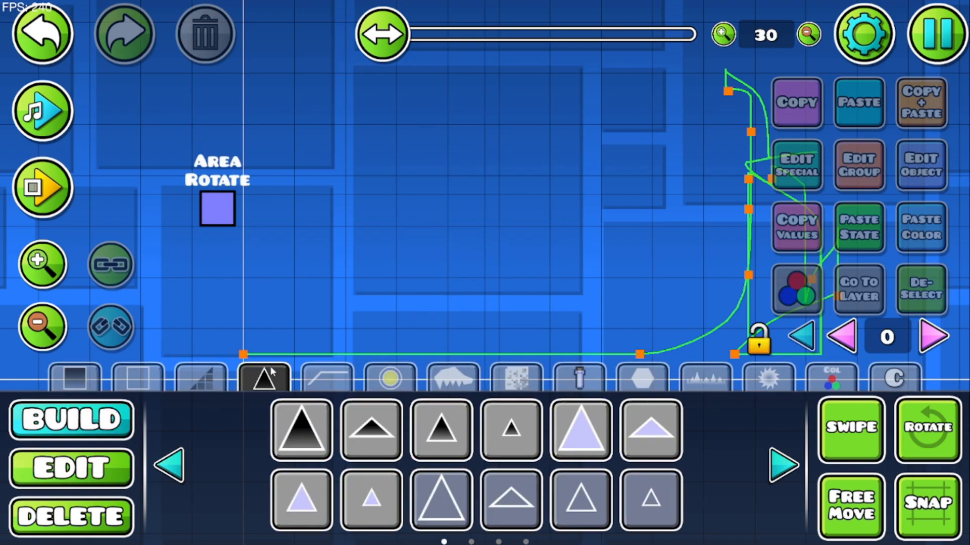
{"action": "left_click", "coordinate": [194, 381]}
{"action": "left_click", "coordinate": [136, 378]}
{"action": "left_click", "coordinate": [327, 377]}
{"action": "left_click", "coordinate": [390, 379]}
{"action": "left_click", "coordinate": [515, 380]}
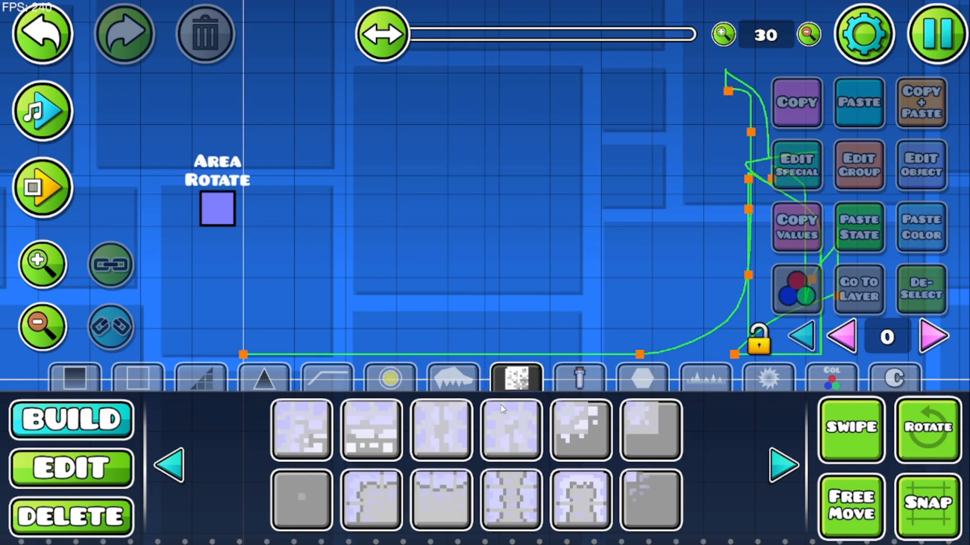
{"action": "left_click", "coordinate": [578, 380]}
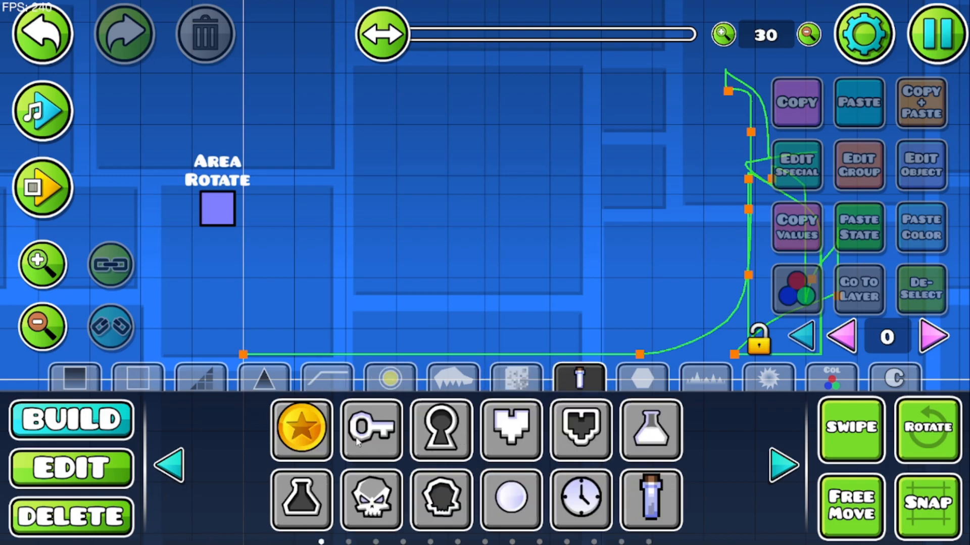
{"action": "left_click", "coordinate": [372, 429]}
{"action": "left_click", "coordinate": [694, 302]}
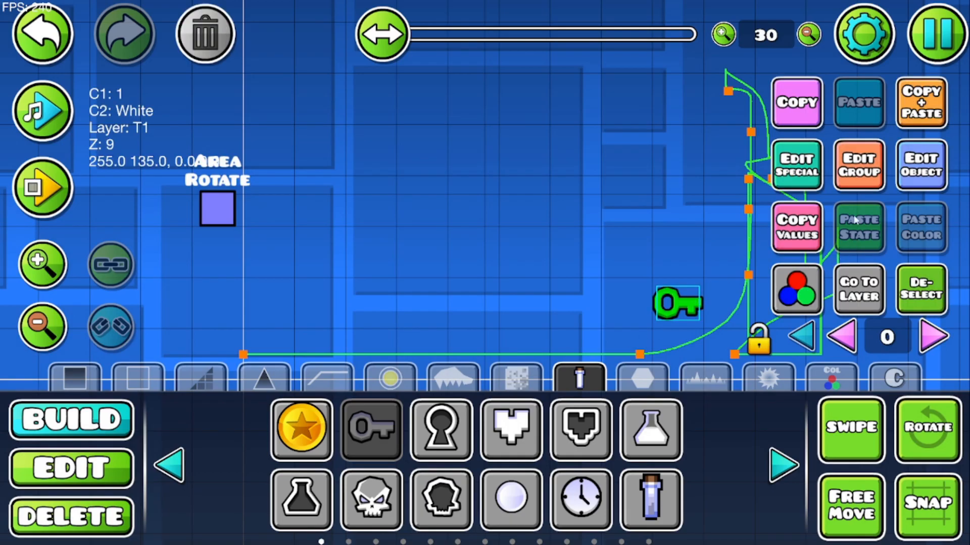
- Assign the placed key to group 1
{"action": "left_click", "coordinate": [839, 179]}
{"action": "left_click", "coordinate": [621, 202]}
{"action": "left_click", "coordinate": [472, 494]}
- Set the Area Rotate trigger's rotation to -90 and its length to 30
{"action": "left_click", "coordinate": [84, 480]}
{"action": "left_click", "coordinate": [217, 208]}
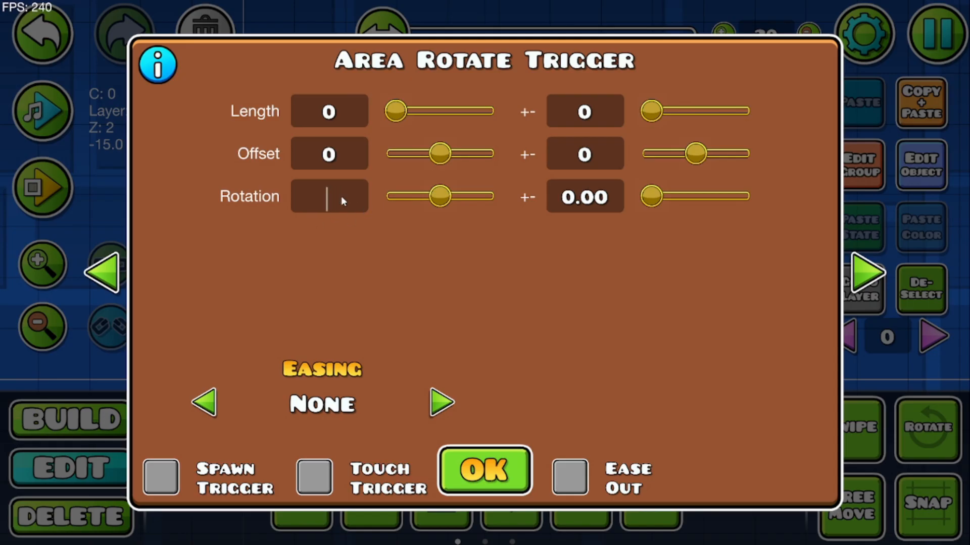
{"action": "type", "text": "-90"}
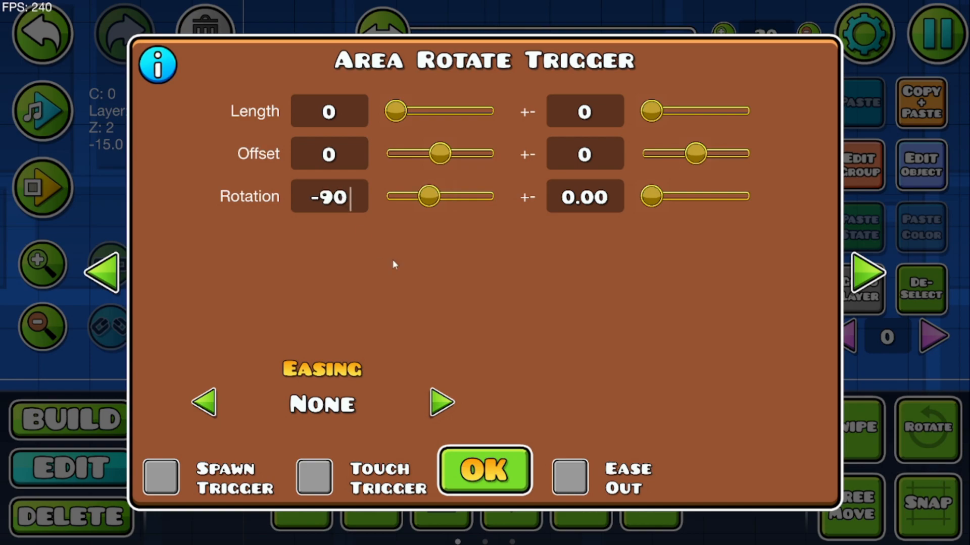
{"action": "type", "text": "60"}
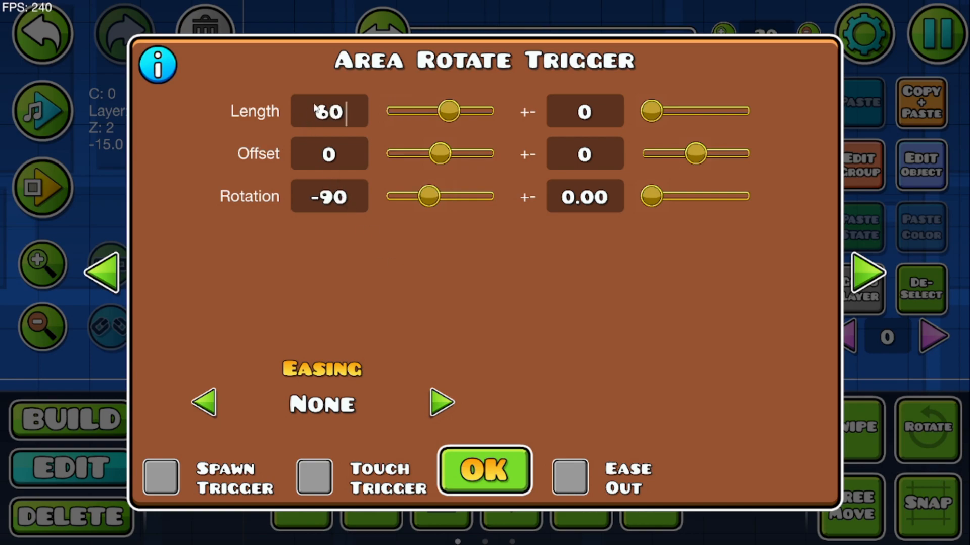
{"action": "key", "text": "BackSpace"}
{"action": "key", "text": "BackSpace"}
{"action": "type", "text": "30"}
- Give the Area Rotate trigger target group 1, center group P1 and Ease In Out easing
{"action": "left_click", "coordinate": [867, 272]}
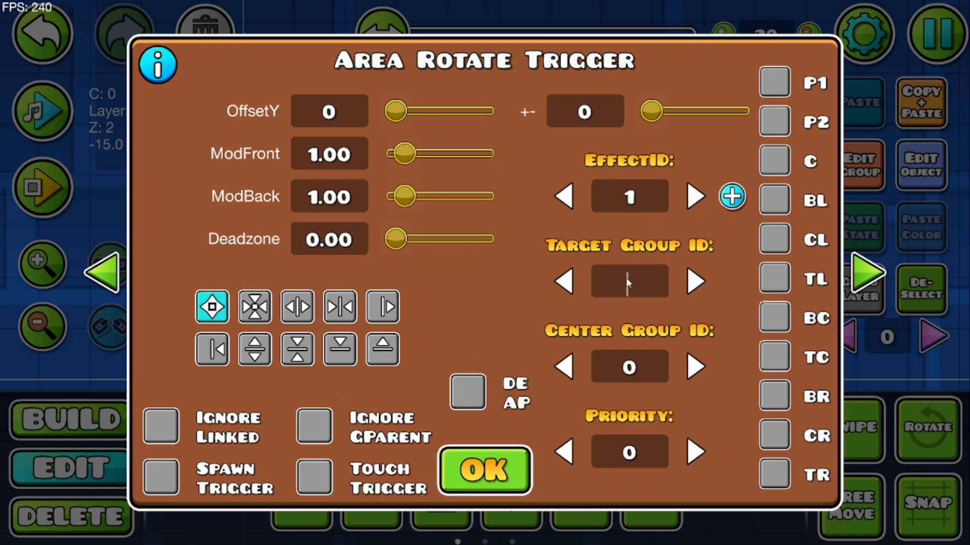
{"action": "left_click", "coordinate": [769, 92]}
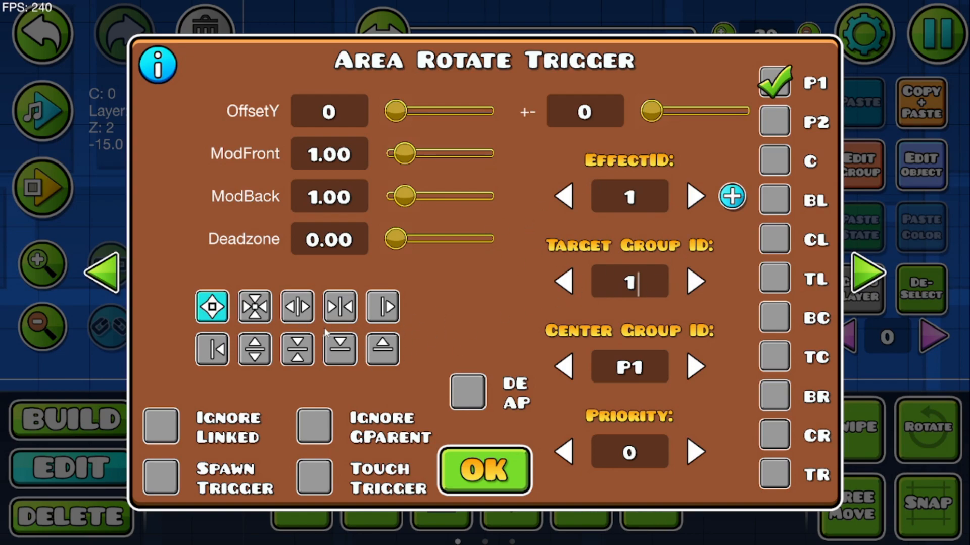
{"action": "left_click", "coordinate": [119, 292]}
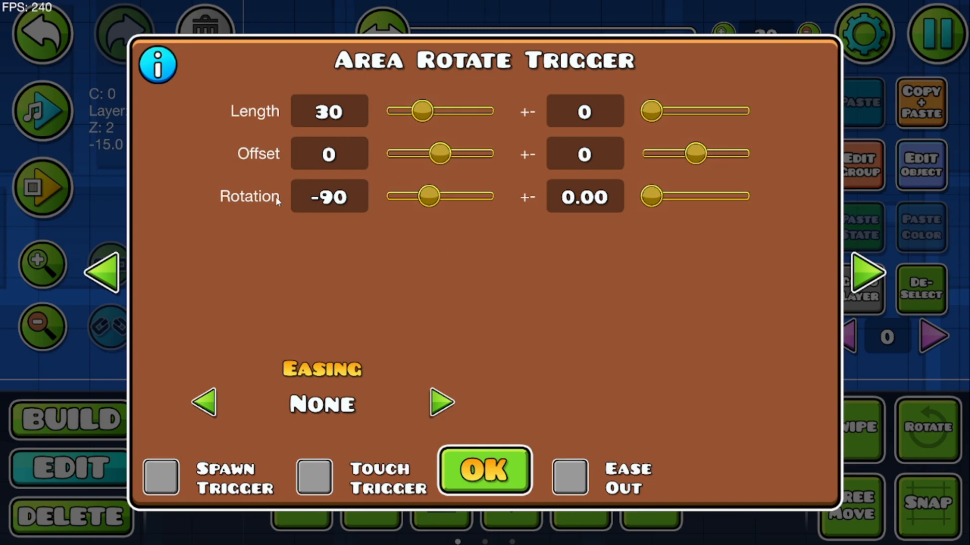
{"action": "left_click", "coordinate": [442, 402]}
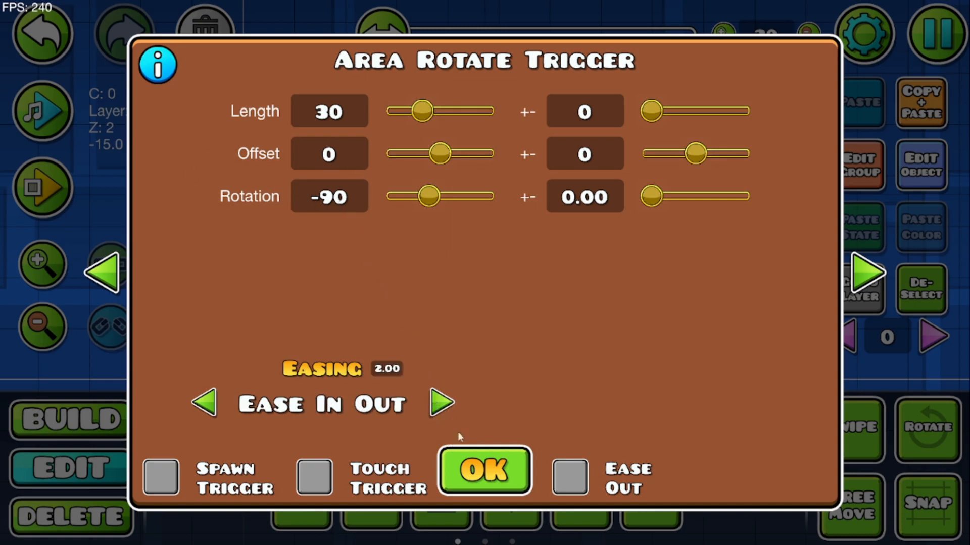
{"action": "left_click", "coordinate": [472, 467]}
- Playtest the level twice, moving the player around the key to check how it rotates
{"action": "left_click", "coordinate": [48, 194]}
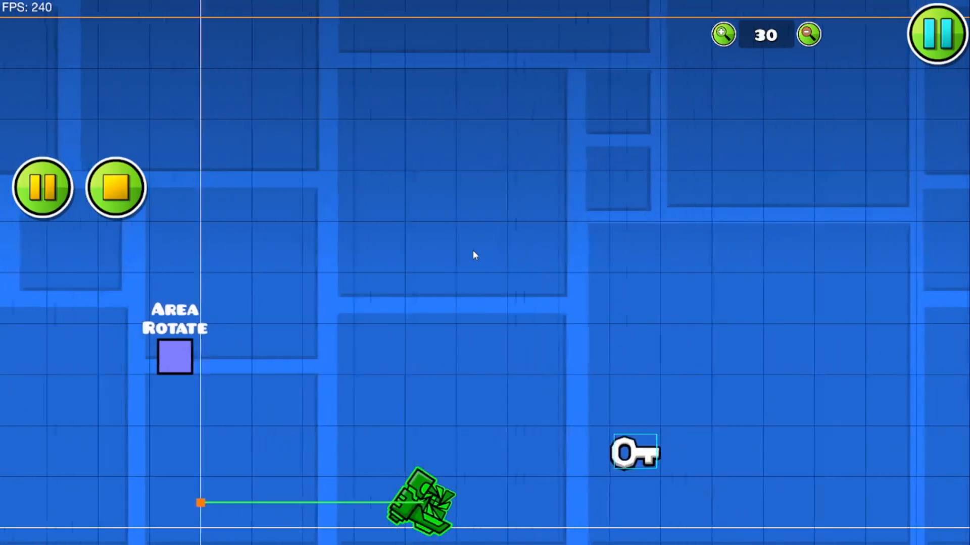
{"action": "left_click", "coordinate": [114, 195]}
{"action": "left_click", "coordinate": [48, 194]}
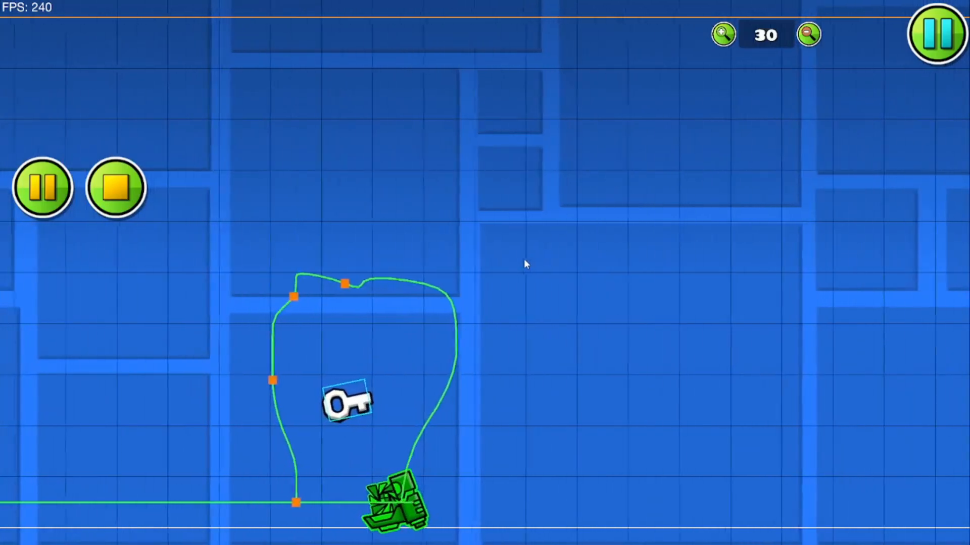
{"action": "left_click", "coordinate": [115, 188]}
- Switch the Area Rotate trigger's direction to the option with four arrows pointing inward
{"action": "left_click_drag", "start_coordinate": [252, 232], "coordinate": [395, 172]}
{"action": "left_click", "coordinate": [249, 292]}
{"action": "left_click", "coordinate": [921, 164]}
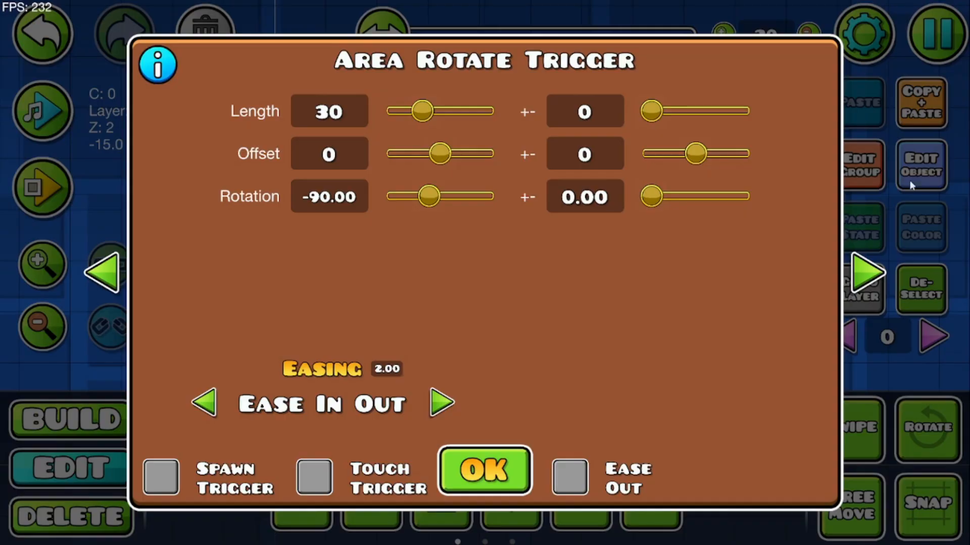
{"action": "left_click", "coordinate": [868, 273]}
{"action": "left_click", "coordinate": [254, 306]}
{"action": "left_click", "coordinate": [484, 469]}
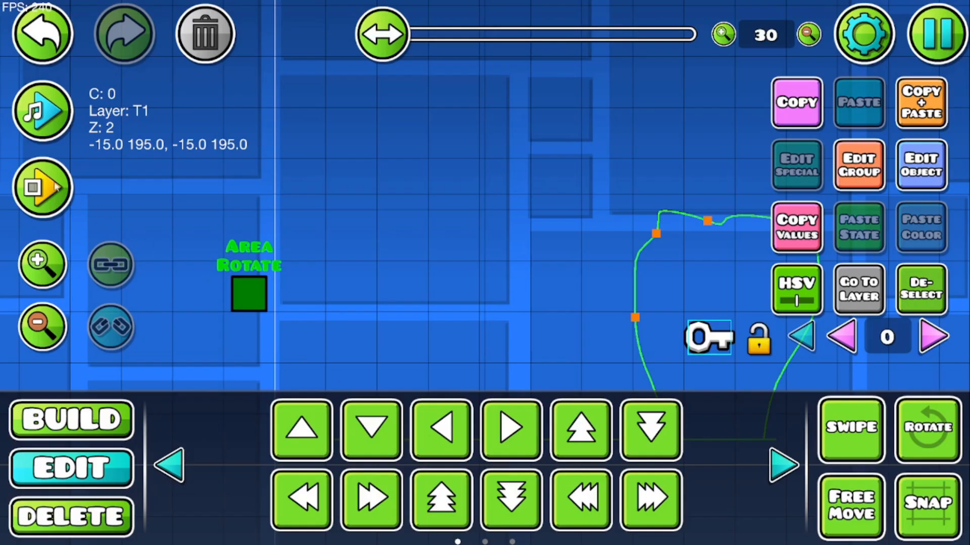
- Playtest the inward direction by moving the player back and forth beneath and beside the key
{"action": "left_click", "coordinate": [43, 188]}
{"action": "key", "text": "d"}
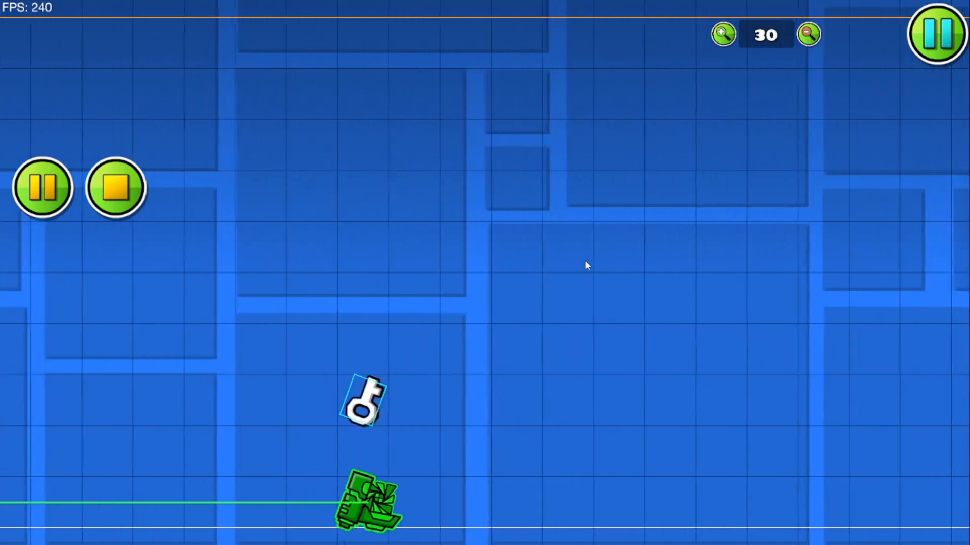
{"action": "key", "text": "a"}
{"action": "key", "text": "space"}
{"action": "key", "text": "d"}
{"action": "key", "text": "space"}
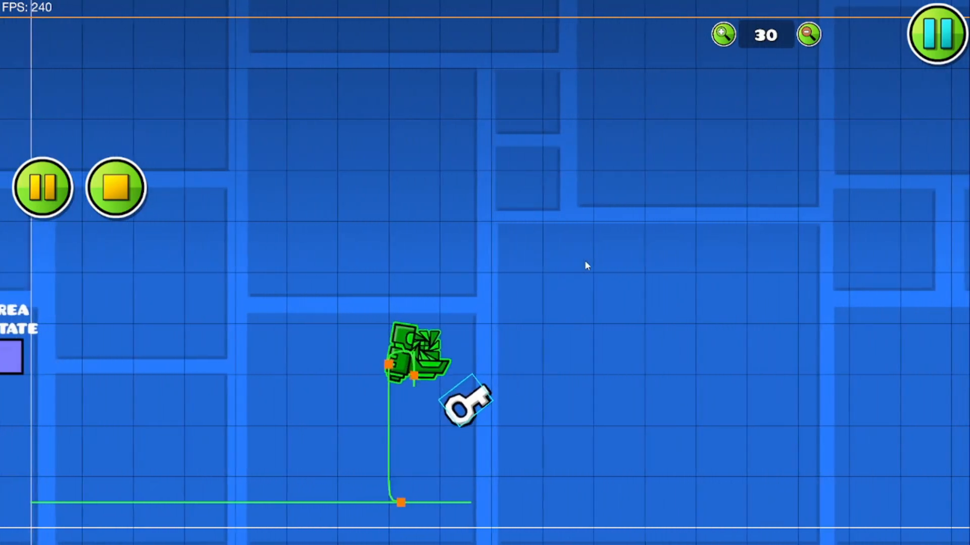
{"action": "key", "text": "a"}
{"action": "left_click", "coordinate": [122, 189]}
- Delete the key object from the level
{"action": "left_click_drag", "start_coordinate": [288, 228], "coordinate": [258, 145]}
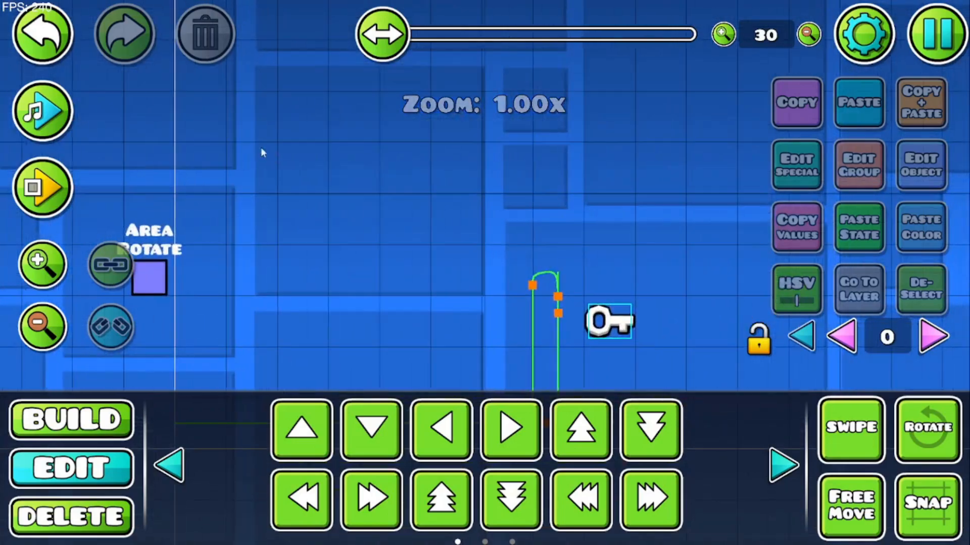
{"action": "left_click_drag", "start_coordinate": [538, 331], "coordinate": [405, 263]}
{"action": "left_click", "coordinate": [458, 252]}
{"action": "key", "text": "Delete"}
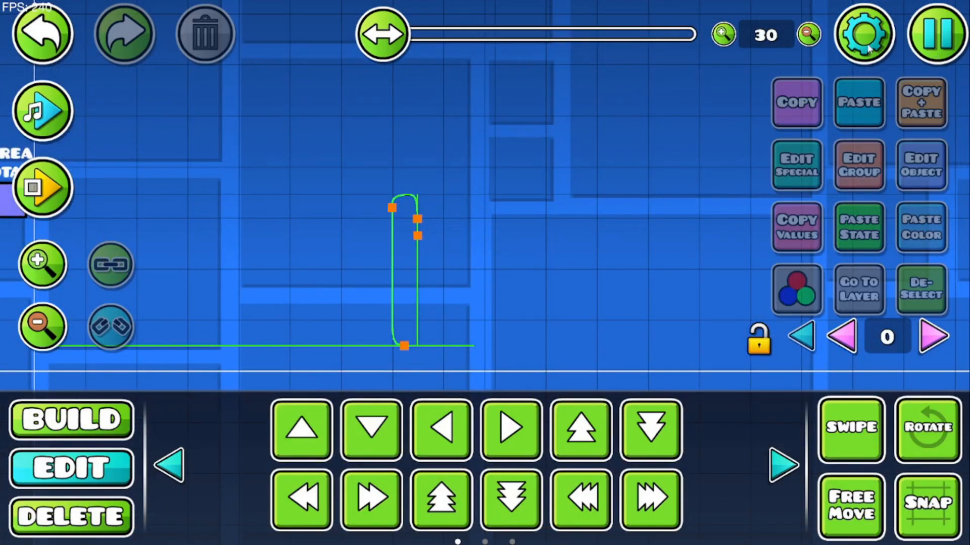
{"action": "left_click", "coordinate": [94, 419]}
{"action": "left_click", "coordinate": [130, 384]}
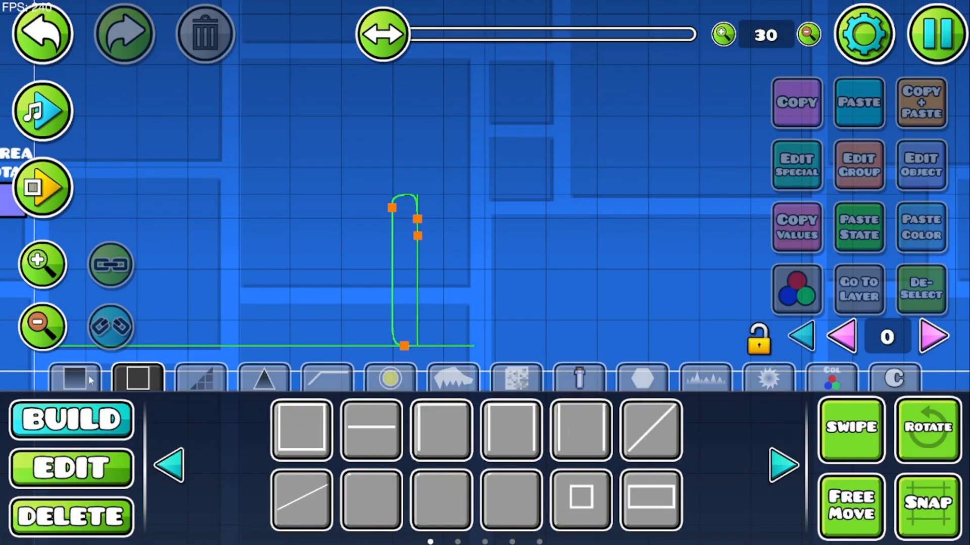
{"action": "left_click", "coordinate": [97, 381]}
{"action": "left_click", "coordinate": [293, 377]}
{"action": "left_click", "coordinate": [290, 410]}
{"action": "key", "text": "Delete"}
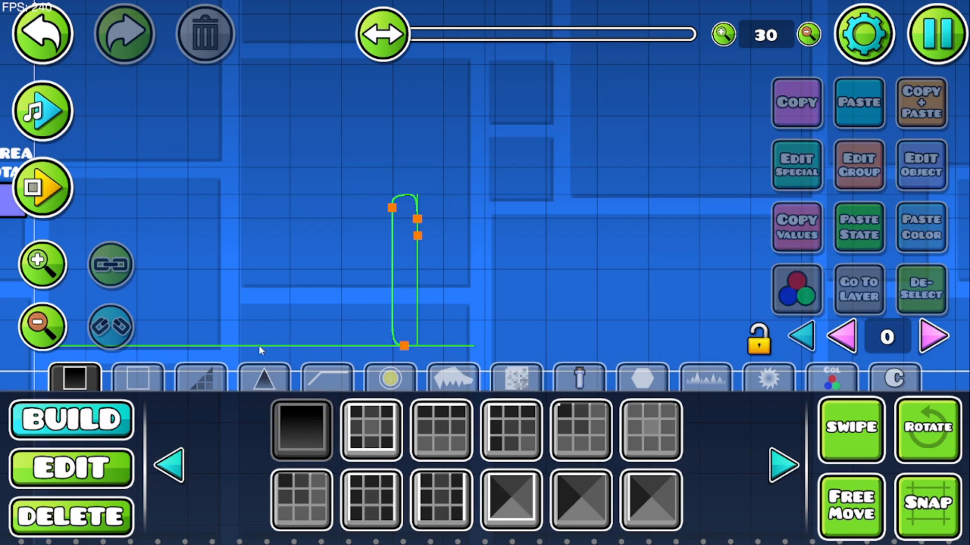
- Place a black spike on the ground near the key's old spot, assign it to group 1 and duplicate it into a row of four
{"action": "left_click", "coordinate": [263, 379]}
{"action": "left_click", "coordinate": [298, 429]}
{"action": "left_click", "coordinate": [483, 342]}
{"action": "left_click", "coordinate": [859, 165]}
{"action": "left_click", "coordinate": [666, 202]}
{"action": "left_click", "coordinate": [485, 493]}
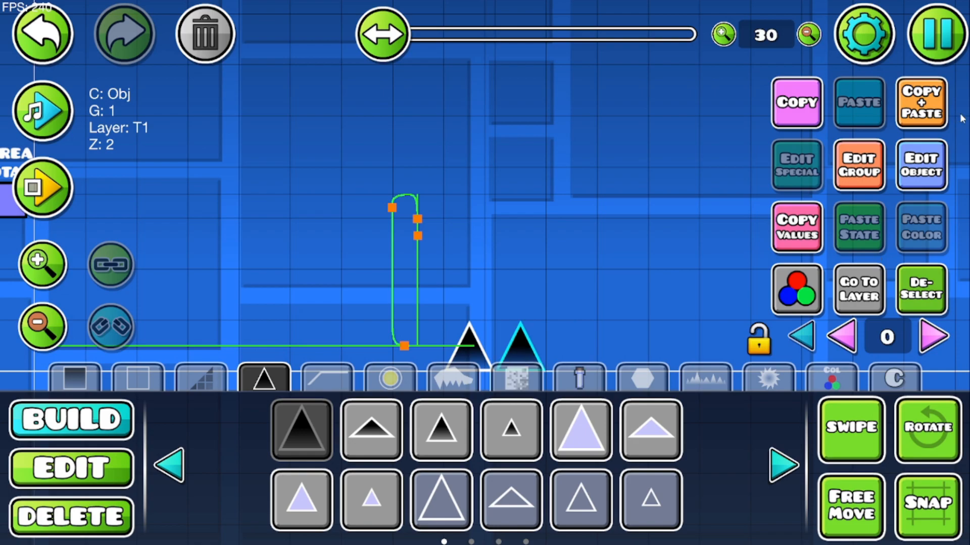
{"action": "left_click", "coordinate": [913, 297]}
- Playtest the level, moving the player over and through the row of spikes to check their rotation
{"action": "left_click", "coordinate": [44, 189]}
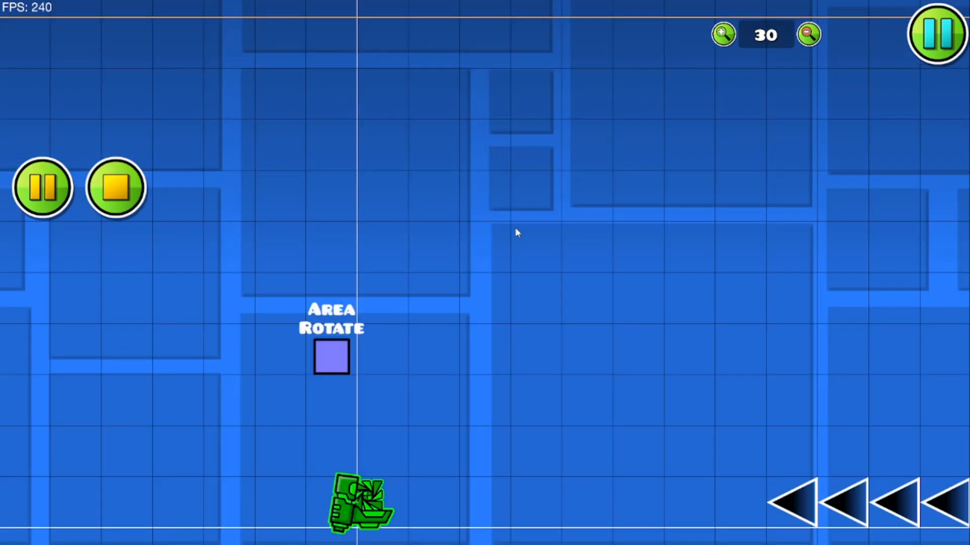
{"action": "key", "text": "d"}
{"action": "key", "text": "space"}
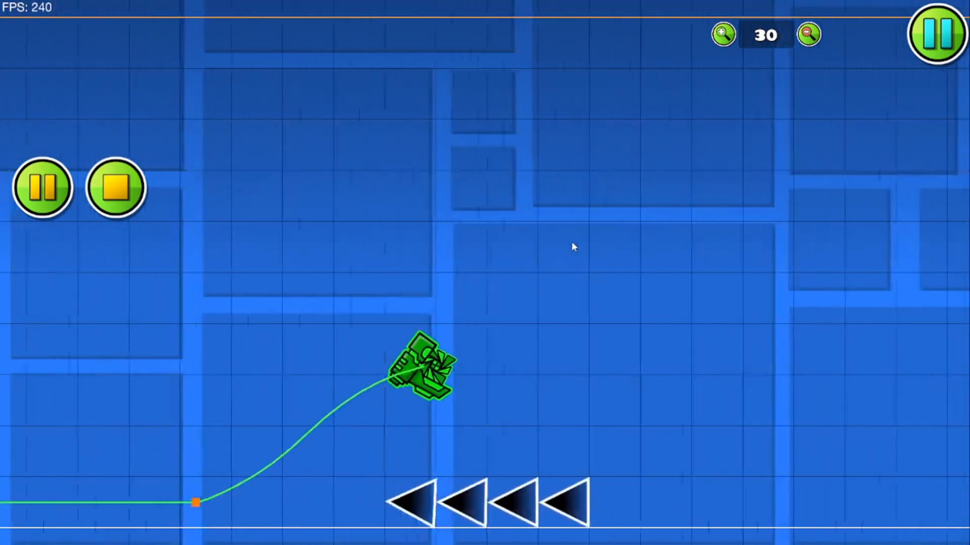
{"action": "key", "text": "space"}
{"action": "key", "text": "a"}
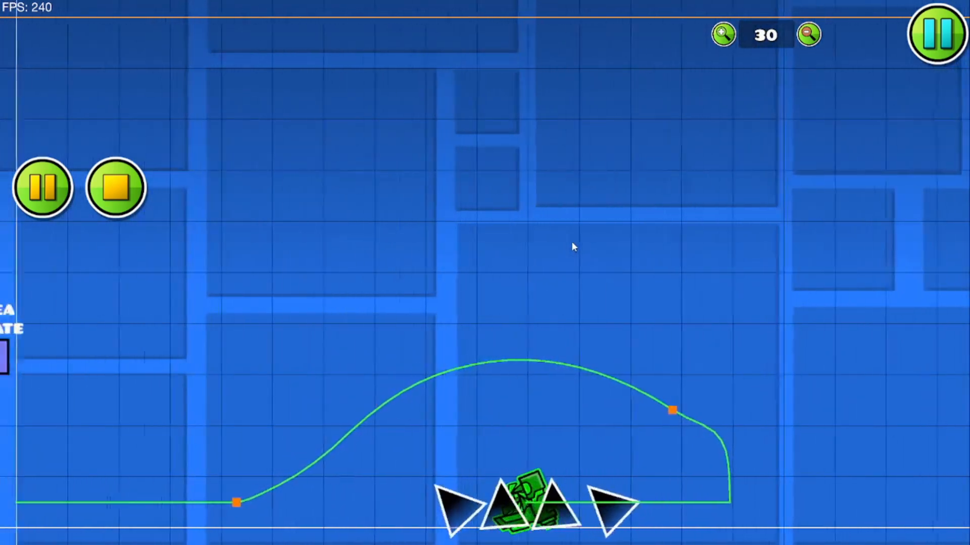
{"action": "key", "text": "d"}
{"action": "key", "text": "a"}
{"action": "key", "text": "d"}
{"action": "key", "text": "a"}
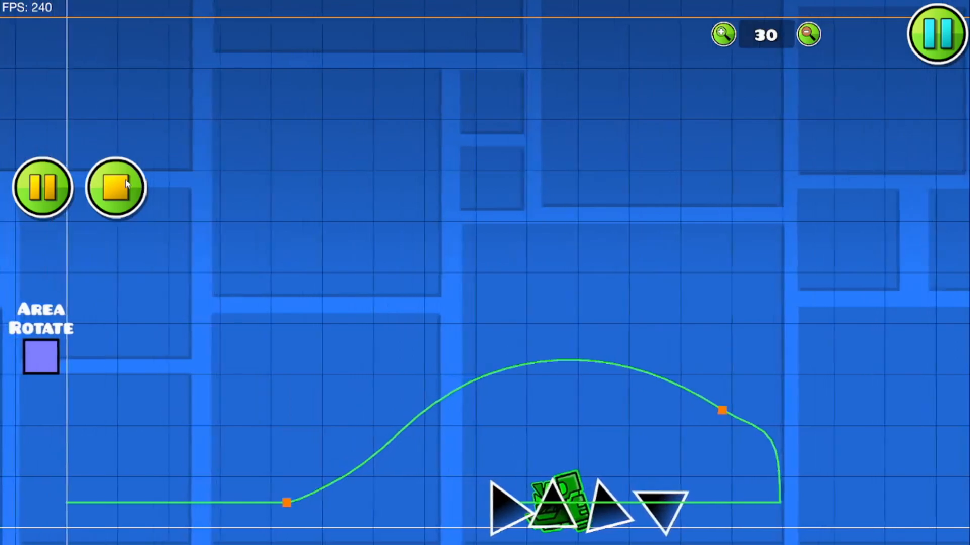
{"action": "left_click", "coordinate": [116, 186]}
- Change the Area Rotate trigger's direction to the option with a single arrow pointing right from a line
{"action": "left_click", "coordinate": [347, 303]}
{"action": "left_click", "coordinate": [908, 163]}
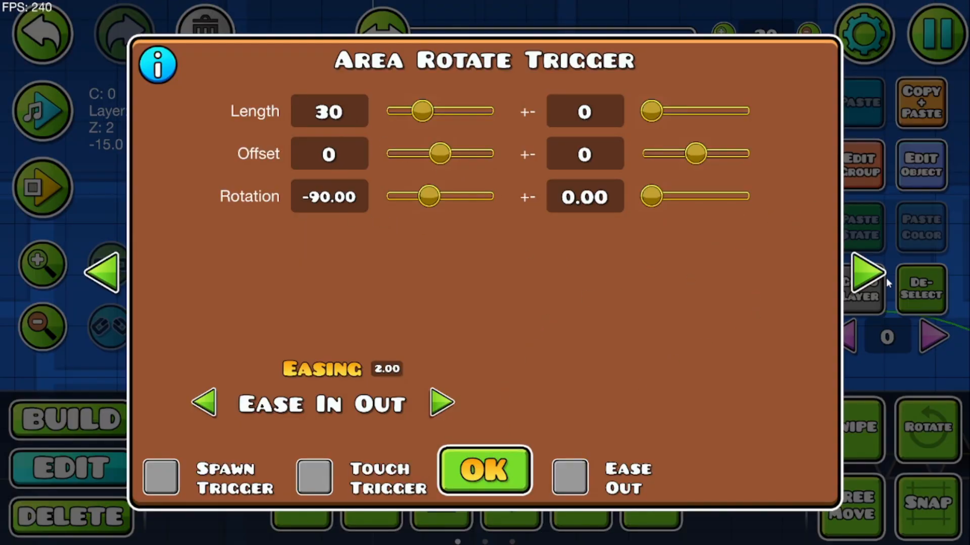
{"action": "left_click", "coordinate": [869, 276]}
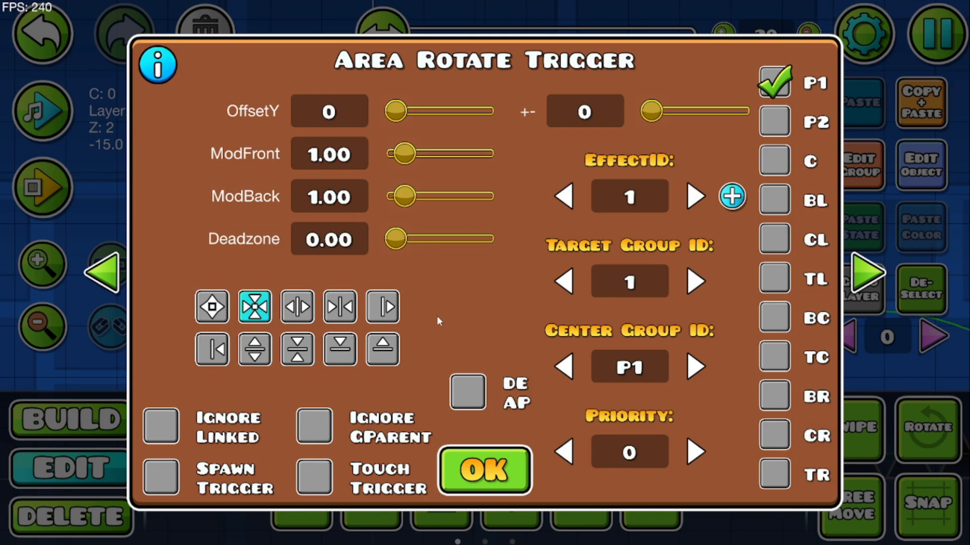
{"action": "left_click", "coordinate": [390, 313]}
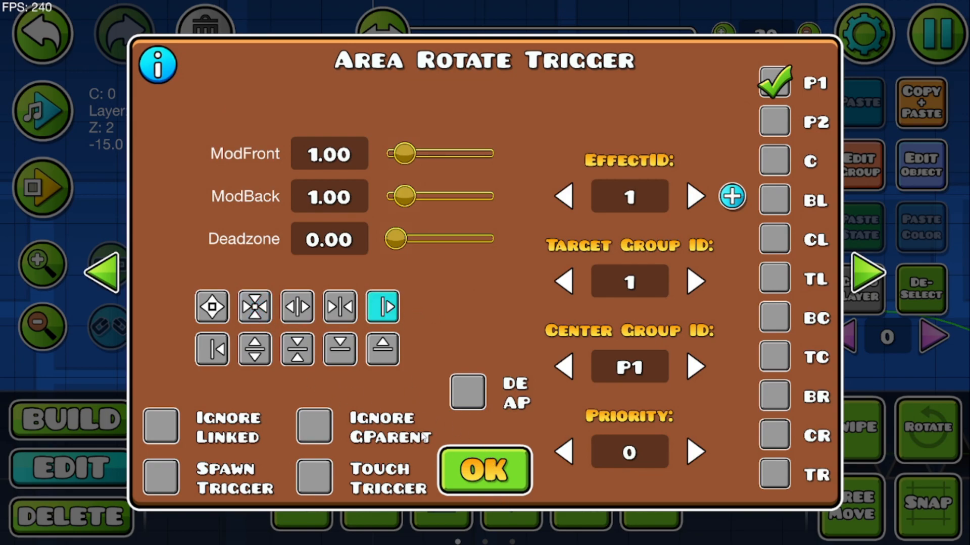
{"action": "left_click", "coordinate": [470, 485]}
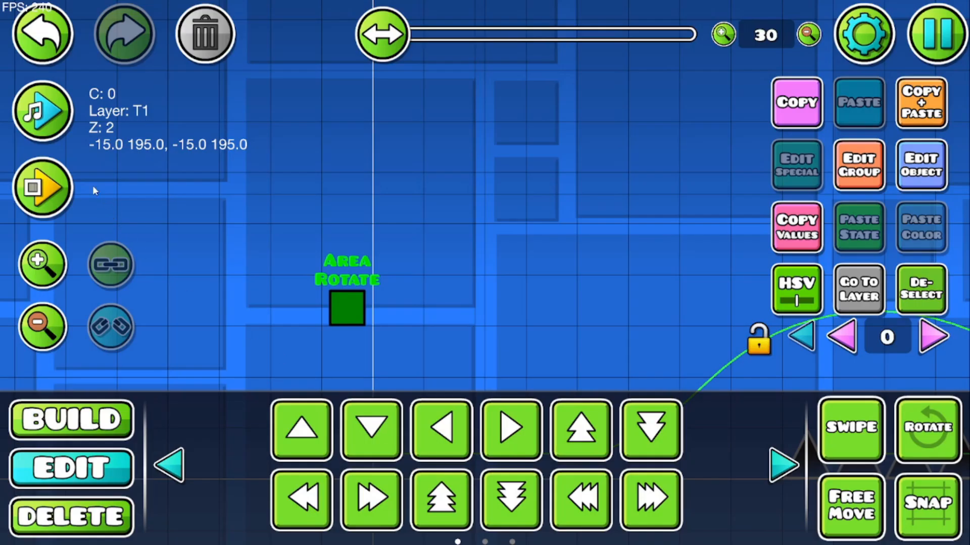
- Playtest the right-only direction by moving the player through the spikes
{"action": "left_click", "coordinate": [53, 189]}
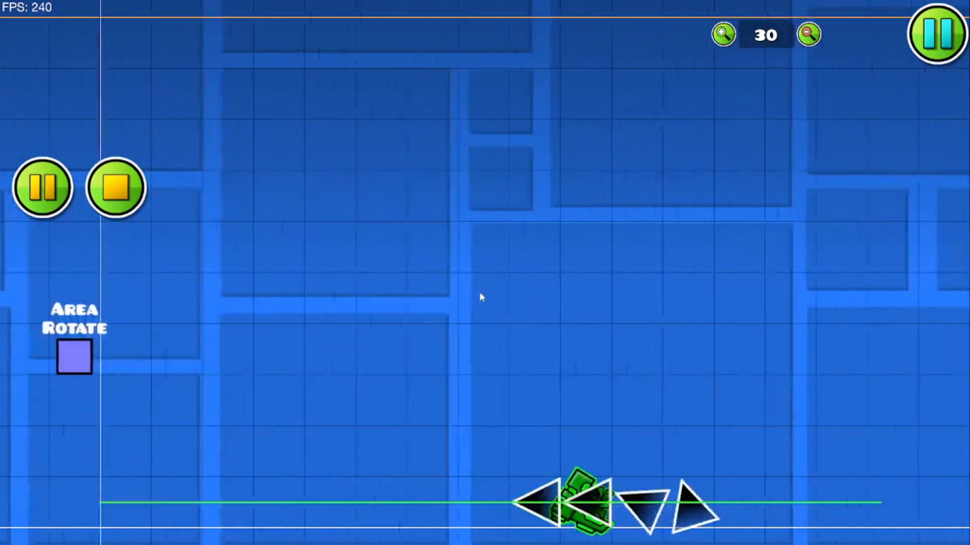
{"action": "left_click", "coordinate": [127, 201]}
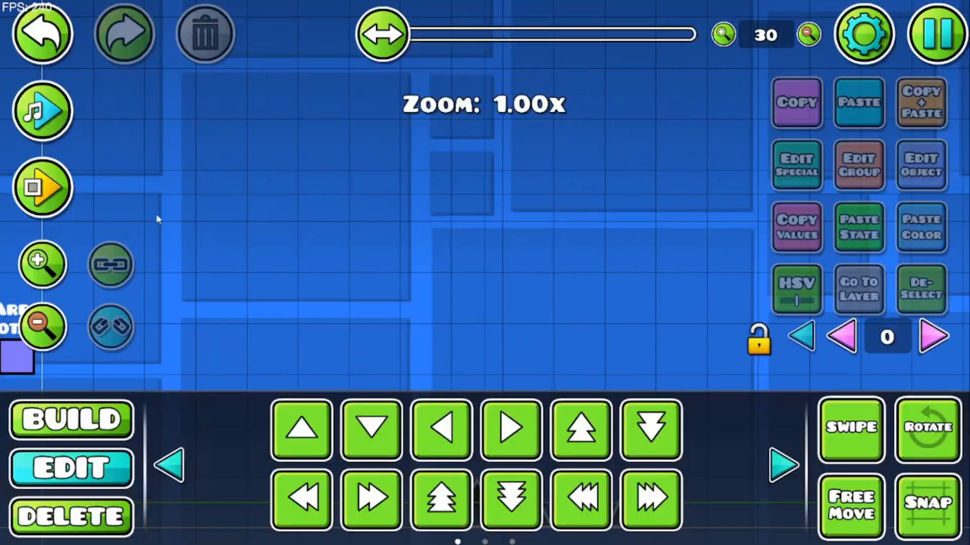
- Review the Area Rotate trigger's direction settings and delete the trigger
{"action": "scroll", "coordinate": [320, 219], "scroll_direction": "down", "scroll_amount": 3}
{"action": "left_click", "coordinate": [235, 237]}
{"action": "left_click", "coordinate": [921, 165]}
{"action": "left_click", "coordinate": [866, 273]}
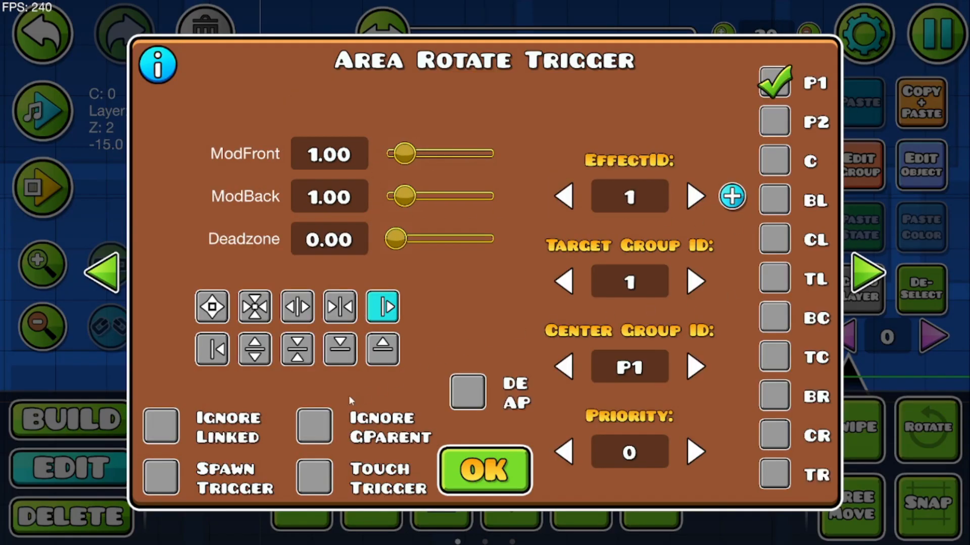
{"action": "left_click", "coordinate": [480, 455]}
{"action": "key", "text": "Delete"}
- Place an Area Scale trigger where the Area Rotate trigger stood, just before the level's start line
{"action": "key", "text": "1"}
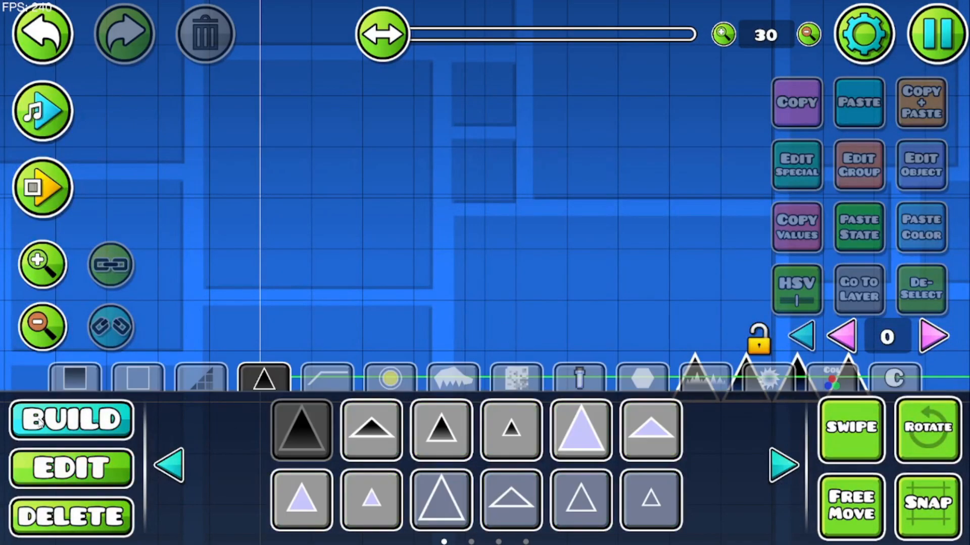
{"action": "left_click", "coordinate": [832, 378]}
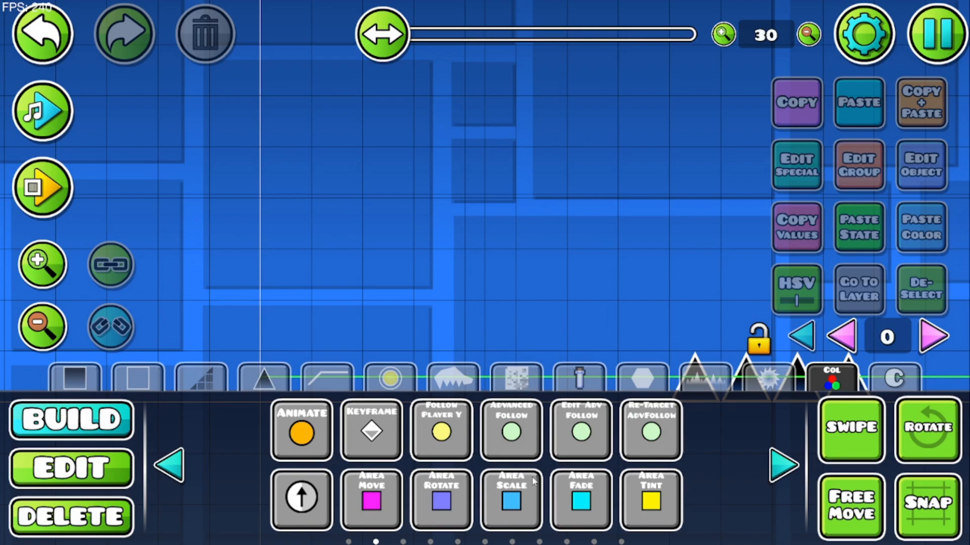
{"action": "left_click", "coordinate": [503, 491]}
{"action": "left_click", "coordinate": [234, 238]}
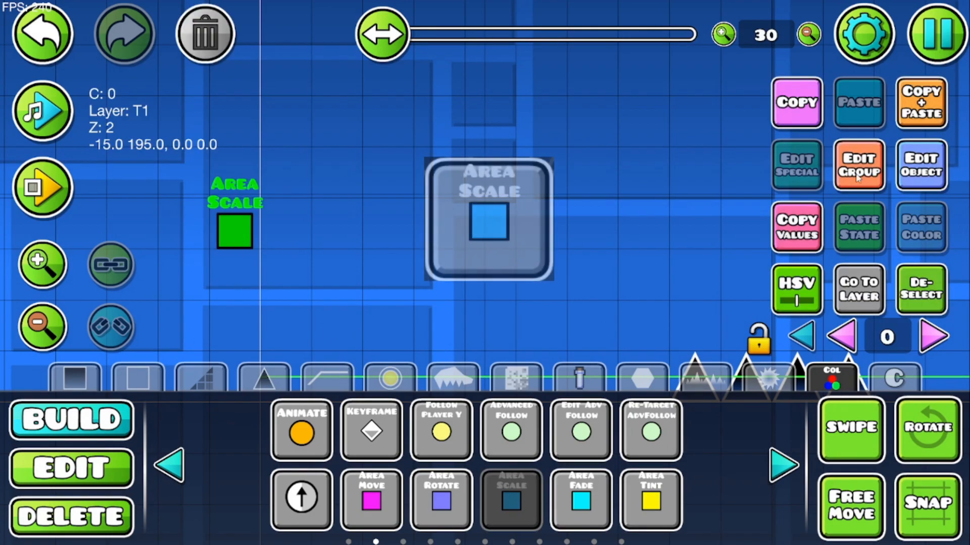
- Set the Area Scale trigger's Length to 60 and both ScaleX and ScaleY to .01
{"action": "left_click", "coordinate": [921, 165]}
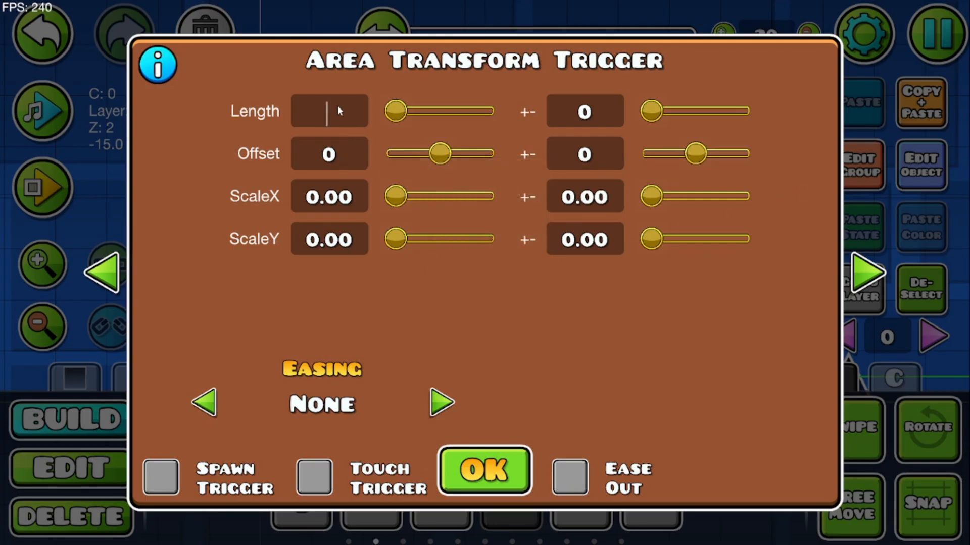
{"action": "type", "text": "60"}
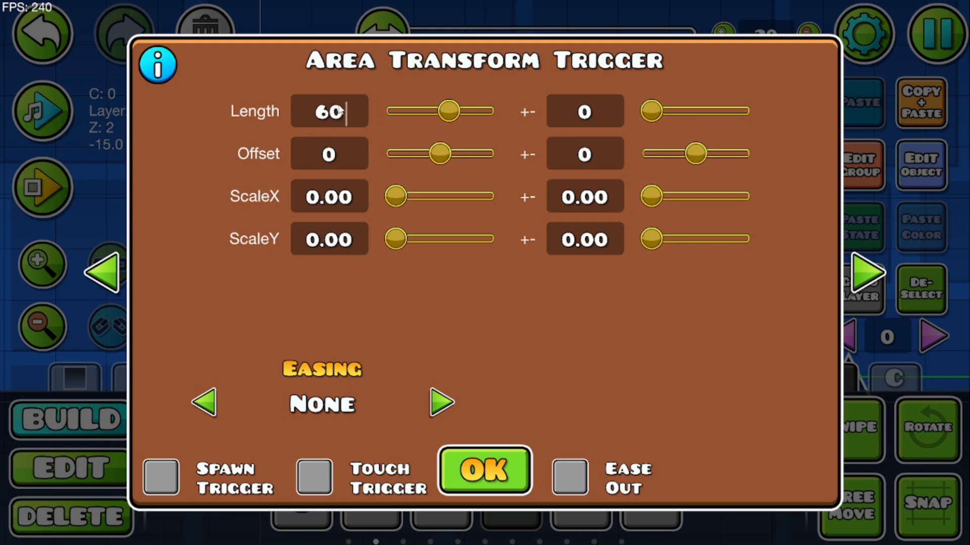
{"action": "left_click", "coordinate": [331, 198]}
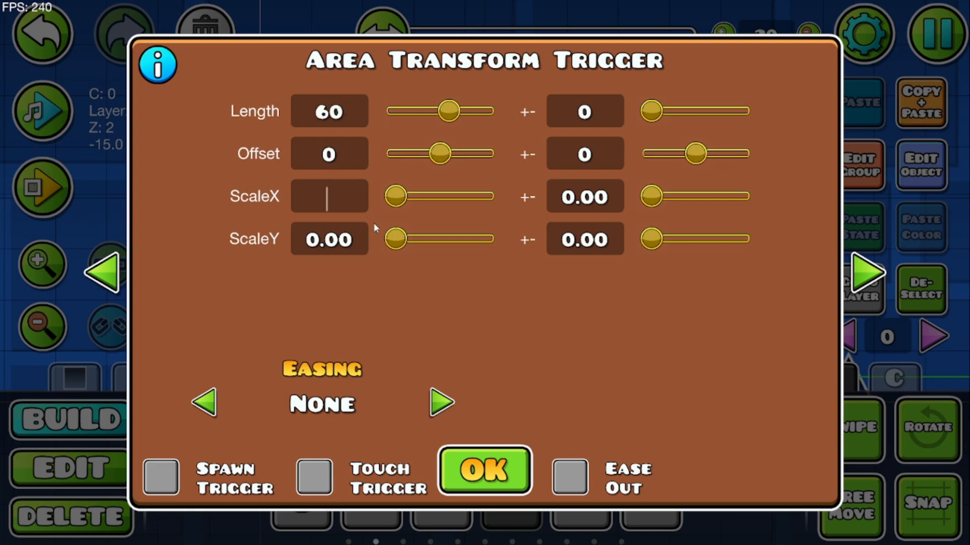
{"action": "type", "text": ".01"}
{"action": "left_click", "coordinate": [329, 241]}
{"action": "type", "text": ".01"}
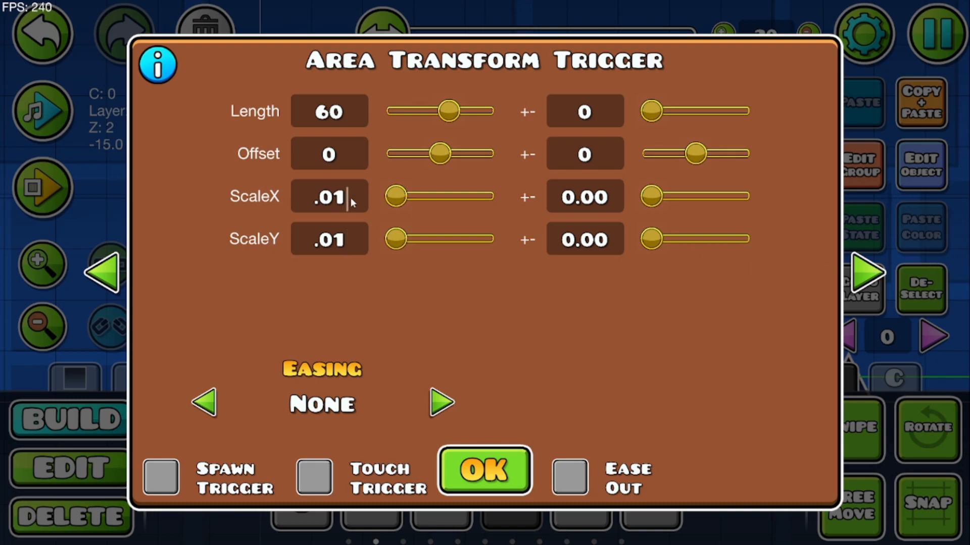
- Change the Area Scale trigger's ScaleX and ScaleY to -1
{"action": "key", "text": "BackSpace"}
{"action": "key", "text": "BackSpace"}
{"action": "key", "text": "BackSpace"}
{"action": "type", "text": "-1"}
{"action": "left_click", "coordinate": [350, 240]}
{"action": "key", "text": "BackSpace"}
{"action": "key", "text": "BackSpace"}
{"action": "key", "text": "BackSpace"}
{"action": "type", "text": "-1"}
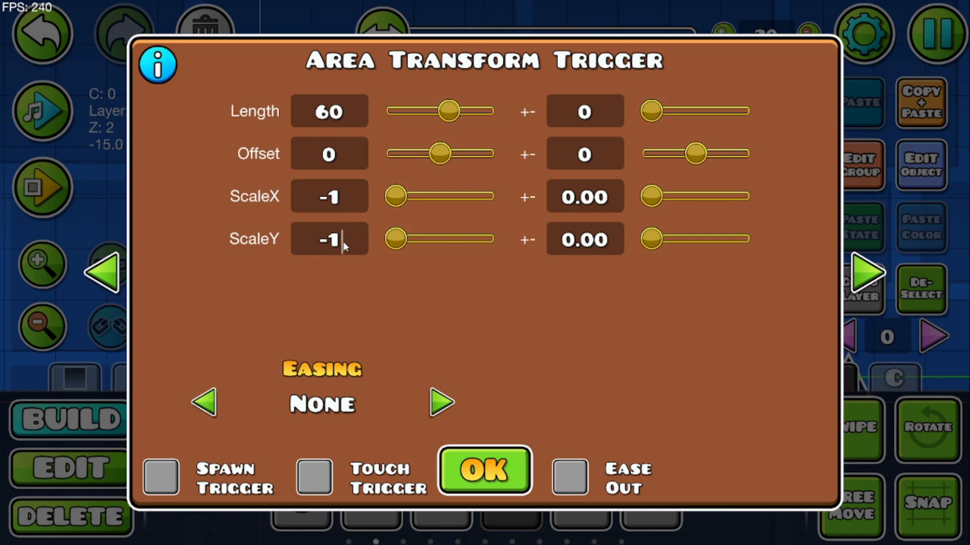
- Target group 1 with P1 as the center, choose the direction option with arrows pointing inward from all sides, and accept the settings
{"action": "left_click", "coordinate": [868, 274]}
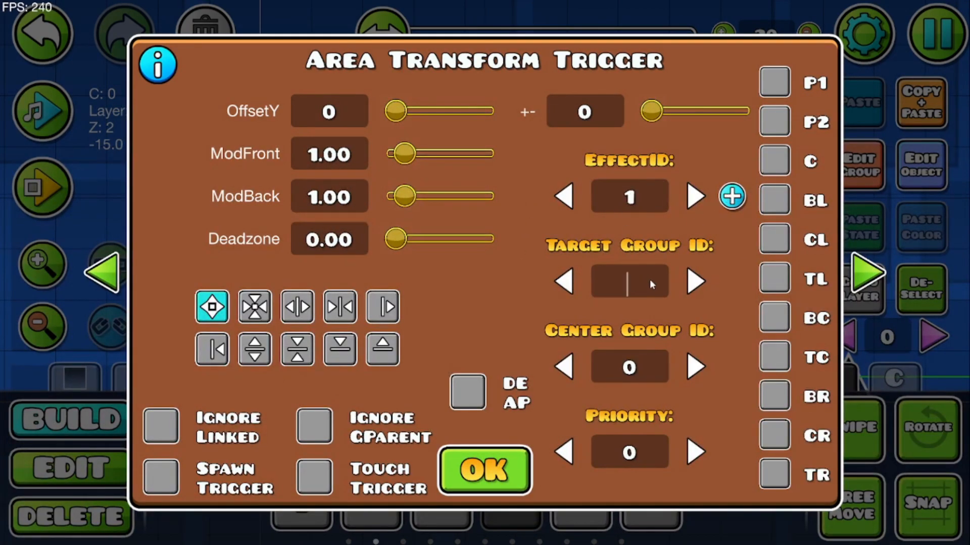
{"action": "type", "text": "1"}
{"action": "left_click", "coordinate": [774, 82]}
{"action": "left_click", "coordinate": [255, 307]}
{"action": "left_click", "coordinate": [485, 470]}
- Playtest the inward scaling by flying the player back and forth and up and down around the spikes
{"action": "left_click", "coordinate": [43, 187]}
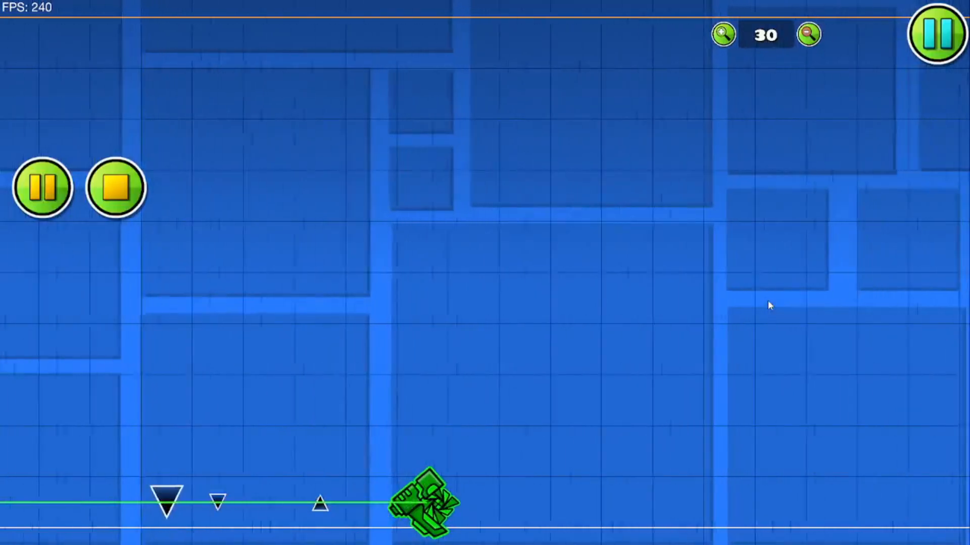
{"action": "key", "text": "a"}
{"action": "key", "text": "space"}
{"action": "key", "text": "space"}
{"action": "key", "text": "space"}
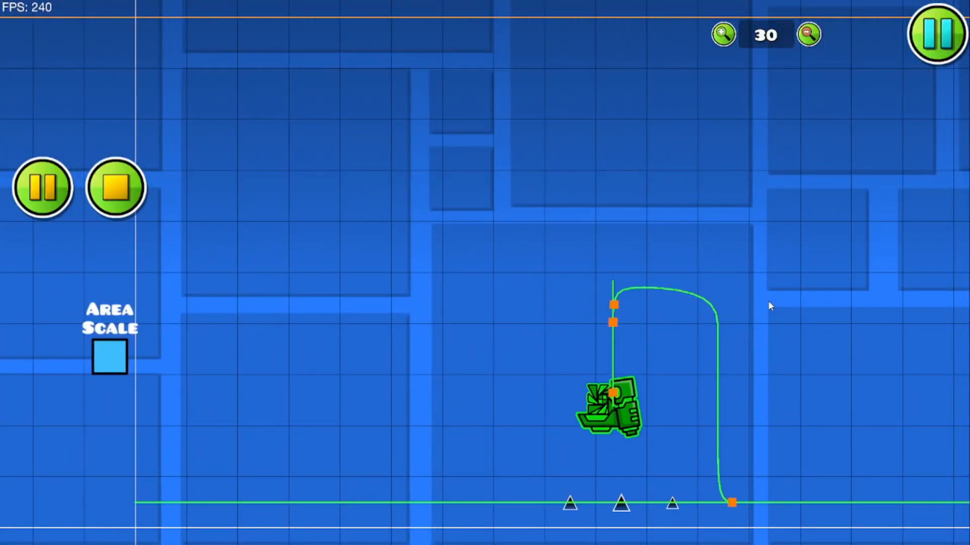
{"action": "key", "text": "d"}
{"action": "key", "text": "space"}
{"action": "key", "text": "space"}
{"action": "key", "text": "space"}
{"action": "key", "text": "space"}
{"action": "key", "text": "space"}
{"action": "key", "text": "a"}
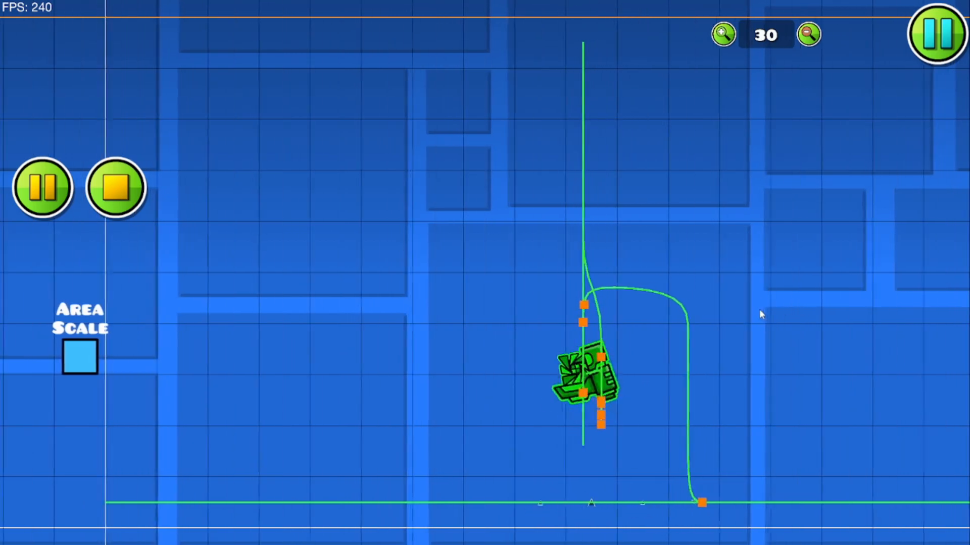
{"action": "key", "text": "space"}
{"action": "key", "text": "d"}
{"action": "key", "text": "space"}
{"action": "key", "text": "a"}
{"action": "key", "text": "space"}
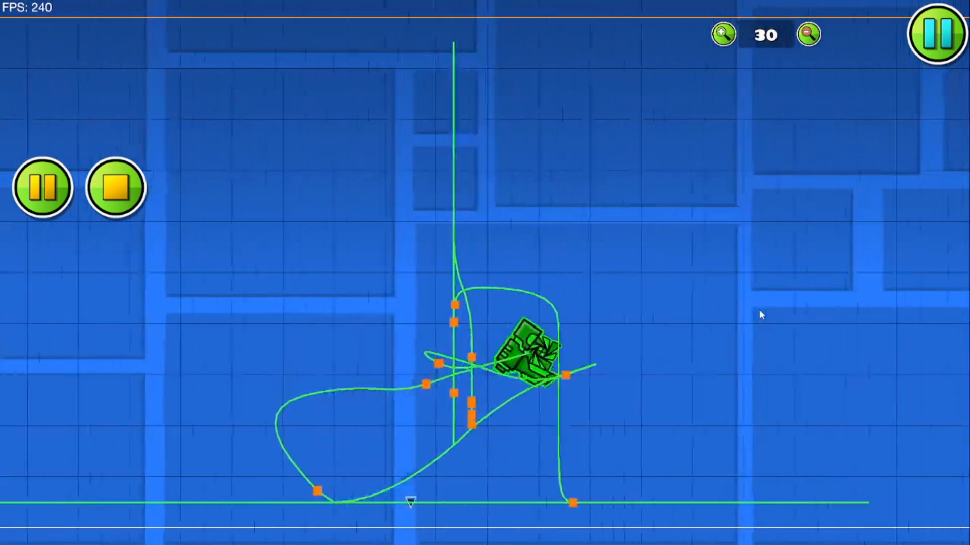
{"action": "left_click", "coordinate": [131, 199]}
- Switch the Area Scale trigger's direction to the option pointing outward on all sides and playtest it past the spikes
{"action": "left_click", "coordinate": [358, 269]}
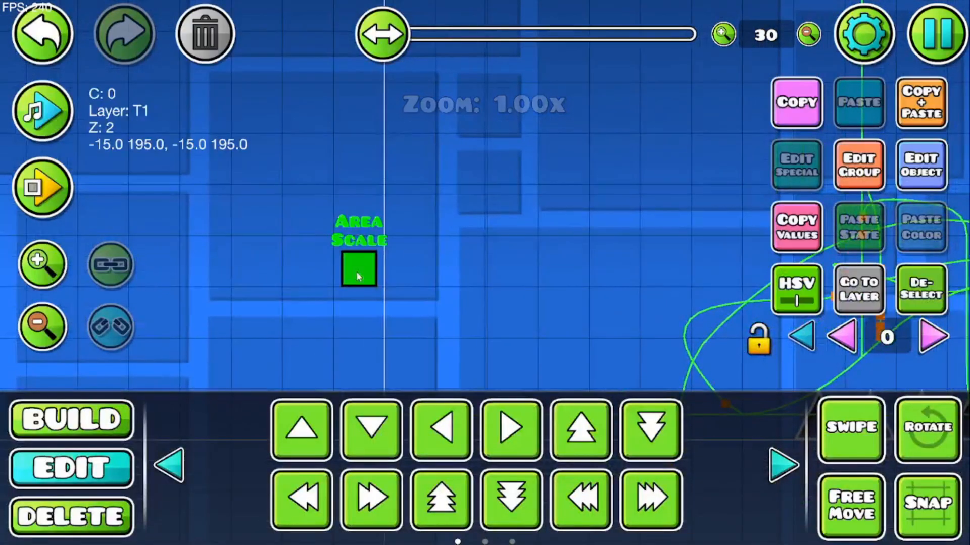
{"action": "left_click", "coordinate": [910, 175]}
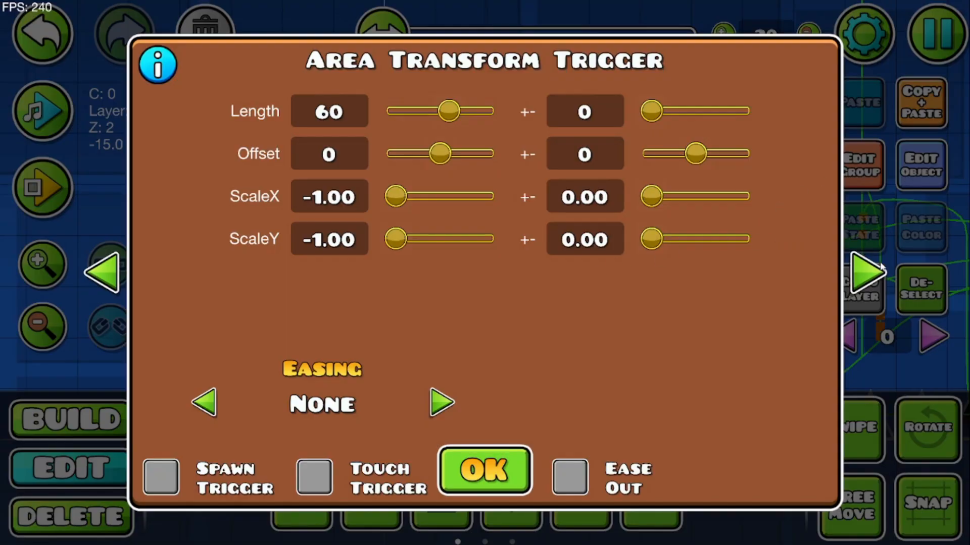
{"action": "left_click", "coordinate": [867, 273]}
{"action": "left_click", "coordinate": [212, 307]}
{"action": "left_click", "coordinate": [495, 462]}
{"action": "left_click", "coordinate": [48, 191]}
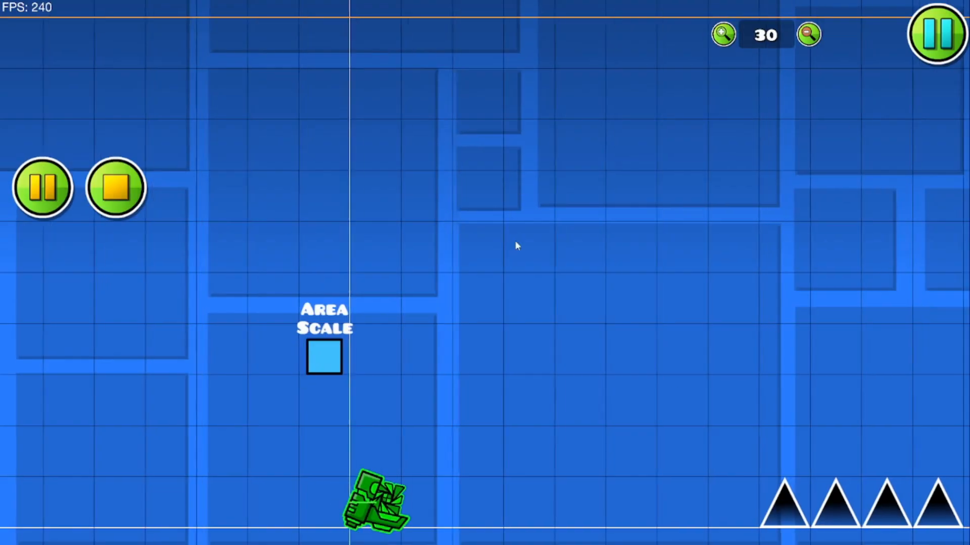
{"action": "left_click", "coordinate": [684, 293]}
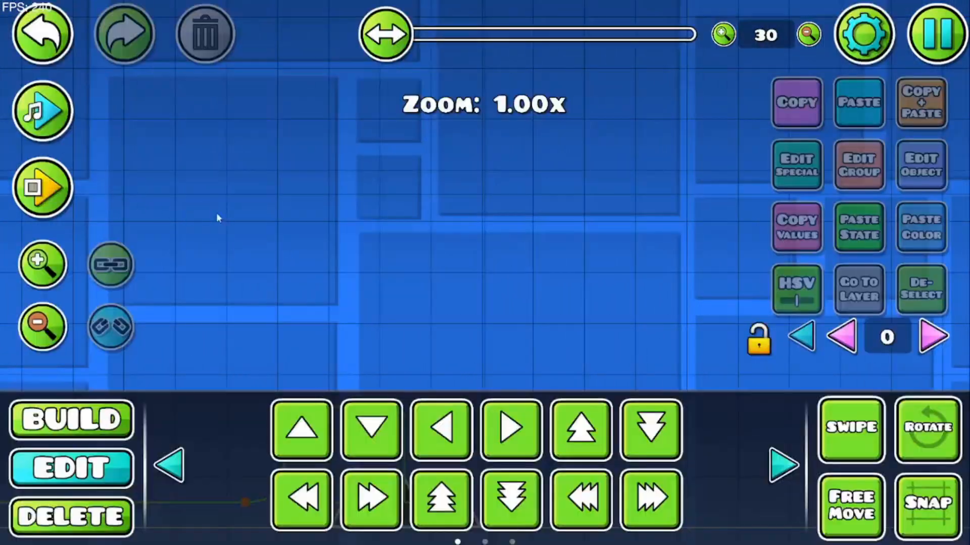
- Delete the Area Scale trigger and place an Area Fade trigger just before the level's start line
{"action": "left_click", "coordinate": [349, 277]}
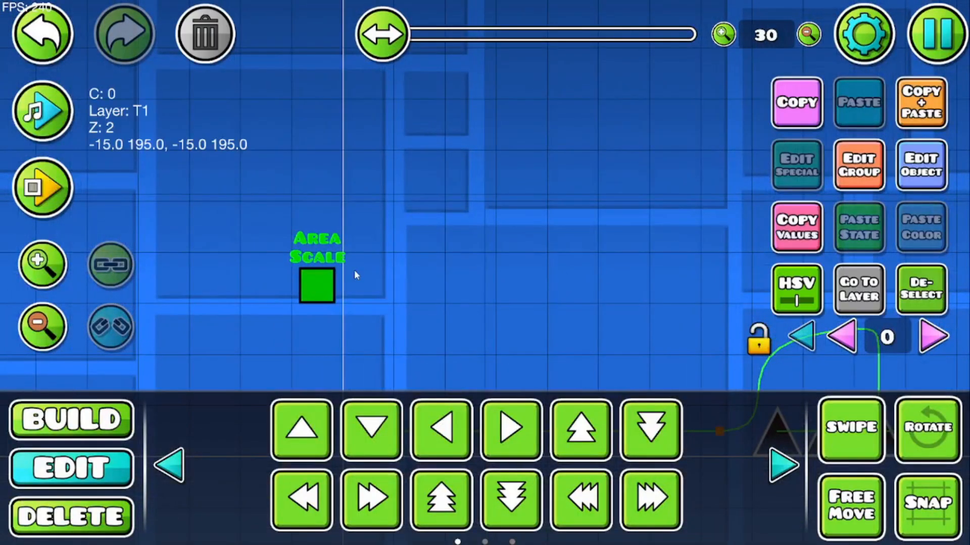
{"action": "key", "text": "Delete"}
{"action": "left_click", "coordinate": [112, 417]}
{"action": "left_click", "coordinate": [568, 475]}
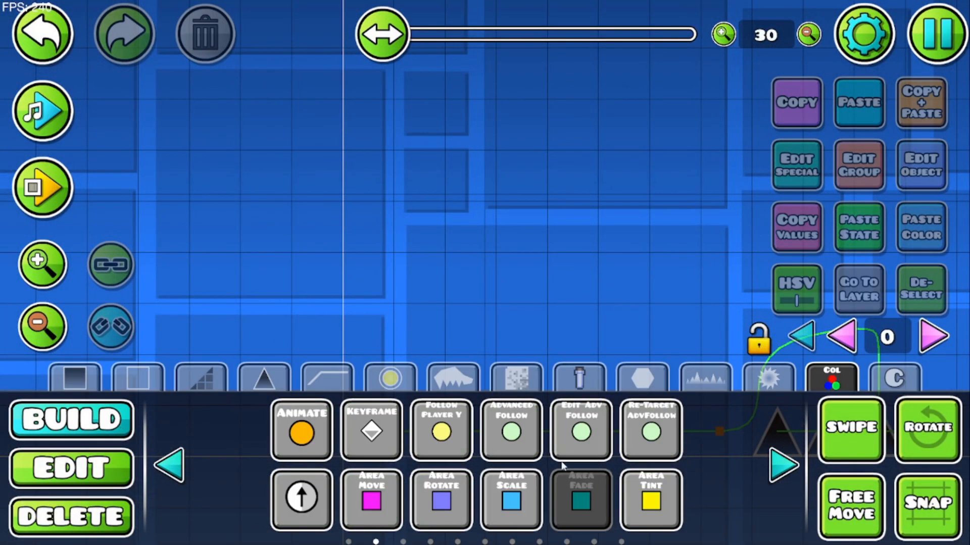
{"action": "left_click", "coordinate": [330, 238]}
- Set the Area Fade trigger's To Opacity to 1 and Length to 60, with the direction pointing inward from all sides
{"action": "left_click", "coordinate": [933, 173]}
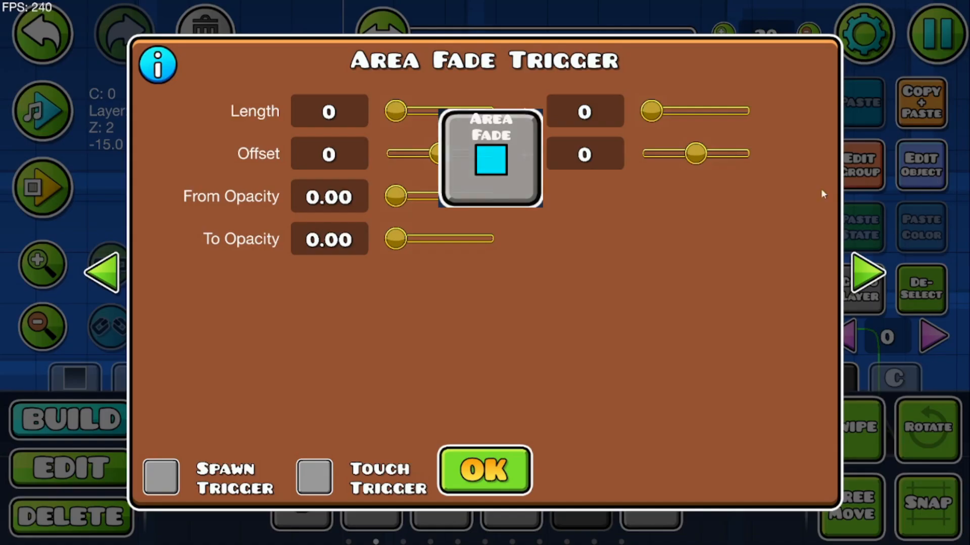
{"action": "left_click", "coordinate": [325, 241]}
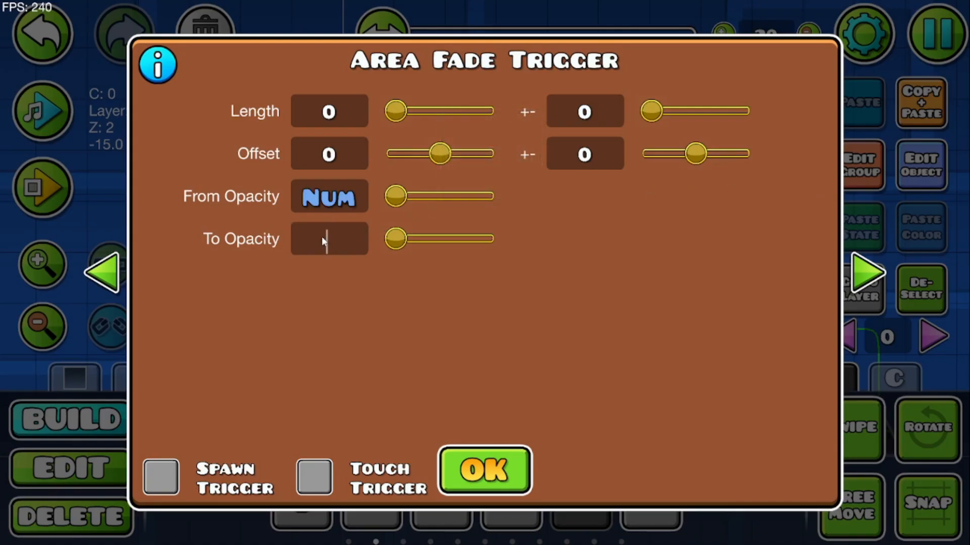
{"action": "type", "text": "160"}
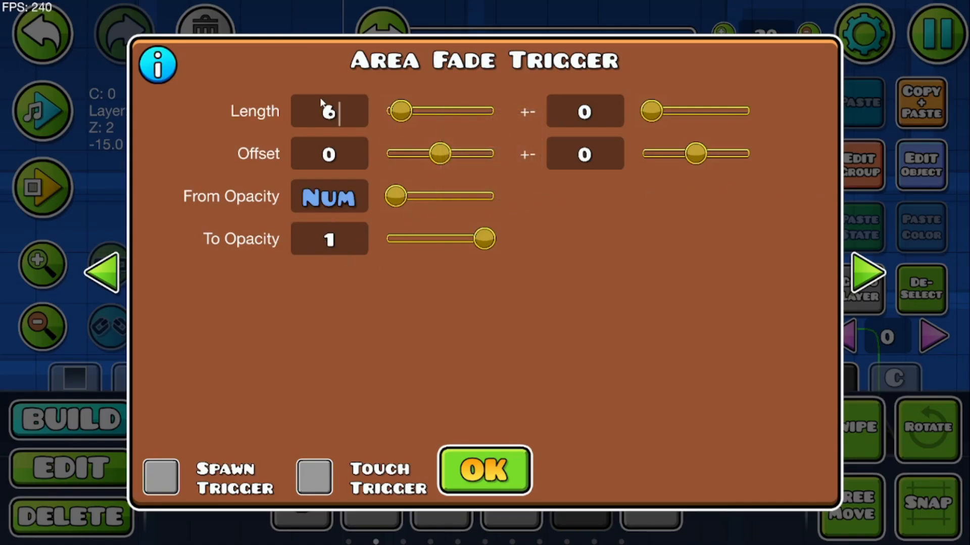
{"action": "left_click", "coordinate": [867, 273]}
{"action": "left_click", "coordinate": [255, 307]}
{"action": "left_click", "coordinate": [102, 273]}
- Change the Area Fade trigger's To Opacity to 0 and From Opacity to 1, and accept the settings
{"action": "left_click", "coordinate": [344, 237]}
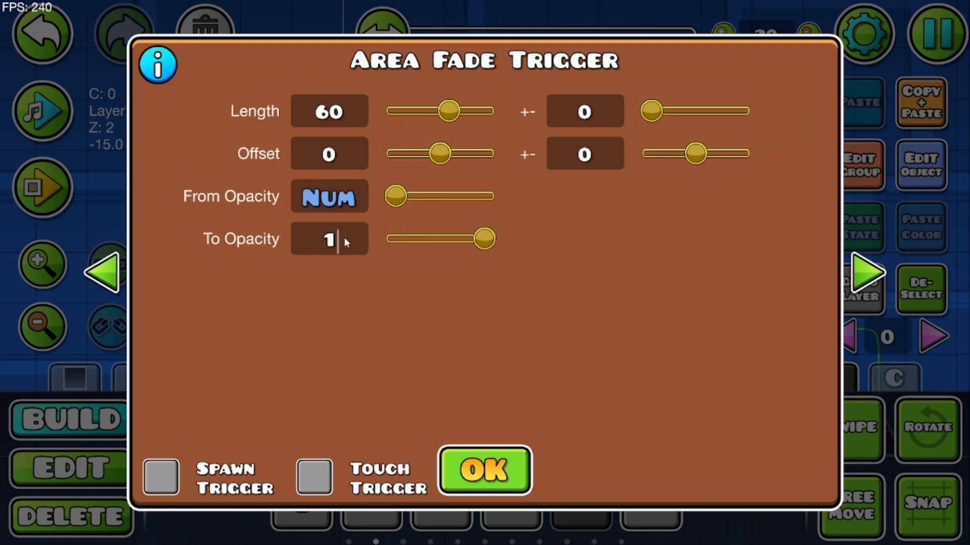
{"action": "key", "text": "BackSpace"}
{"action": "type", "text": "0"}
{"action": "left_click", "coordinate": [324, 219]}
{"action": "type", "text": "1"}
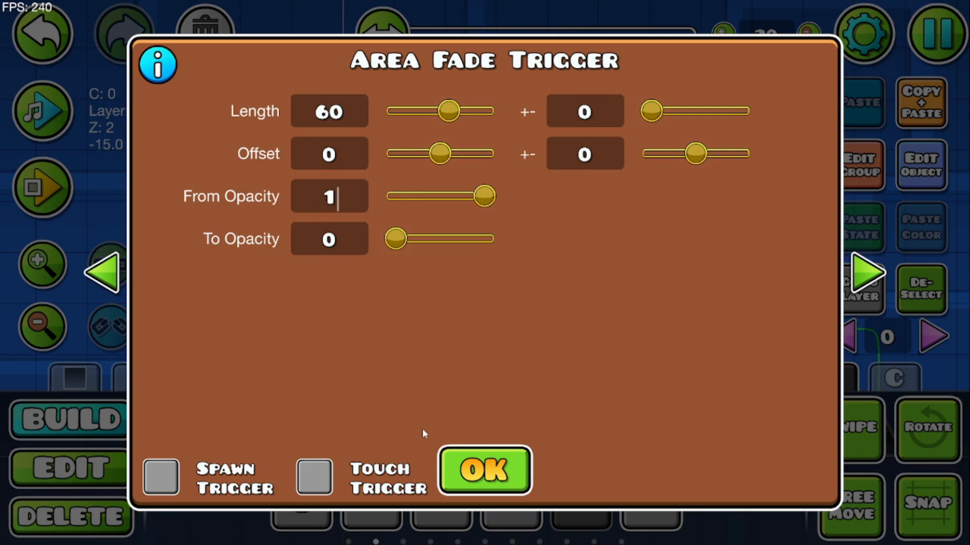
{"action": "left_click", "coordinate": [484, 469]}
- Playtest the inward fade twice by running the player through the spikes
{"action": "left_click", "coordinate": [43, 188]}
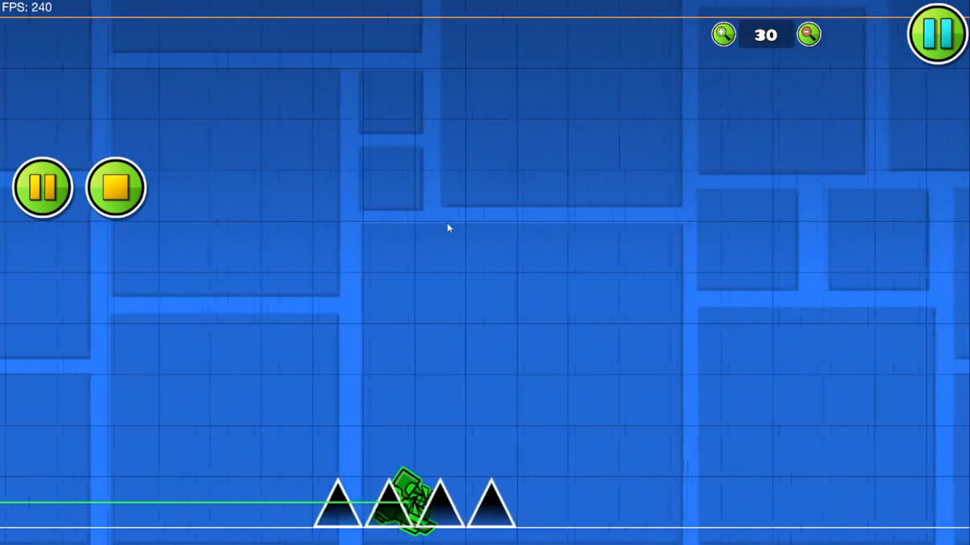
{"action": "left_click", "coordinate": [116, 189]}
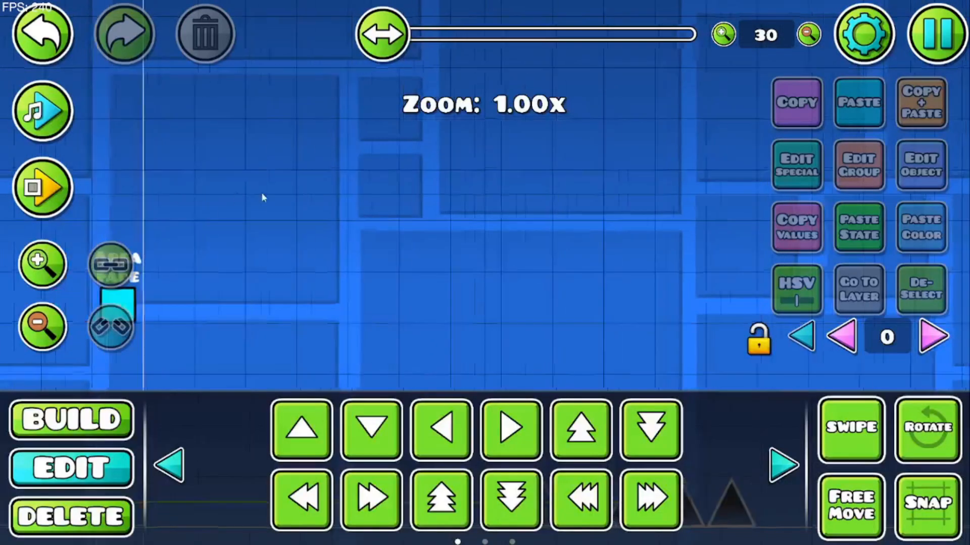
{"action": "left_click", "coordinate": [43, 192]}
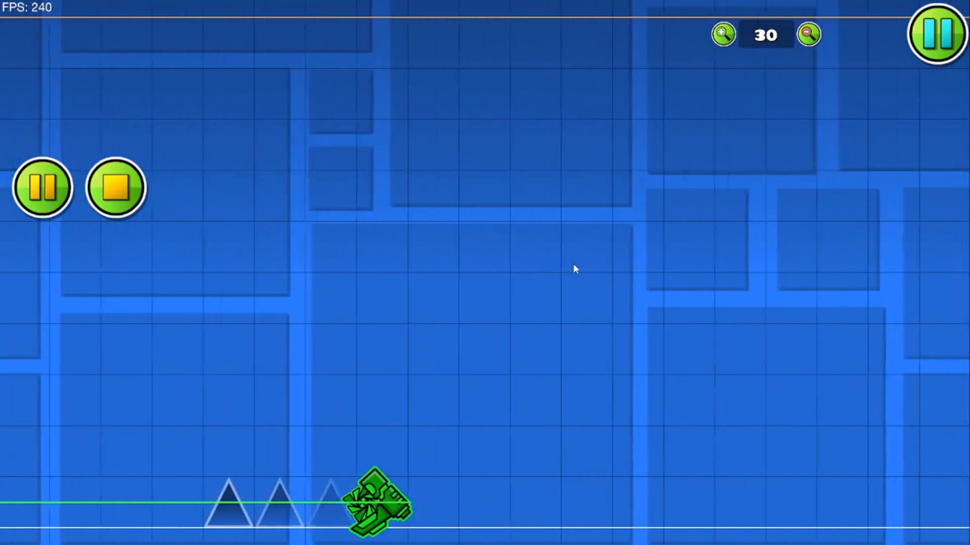
{"action": "left_click", "coordinate": [115, 188]}
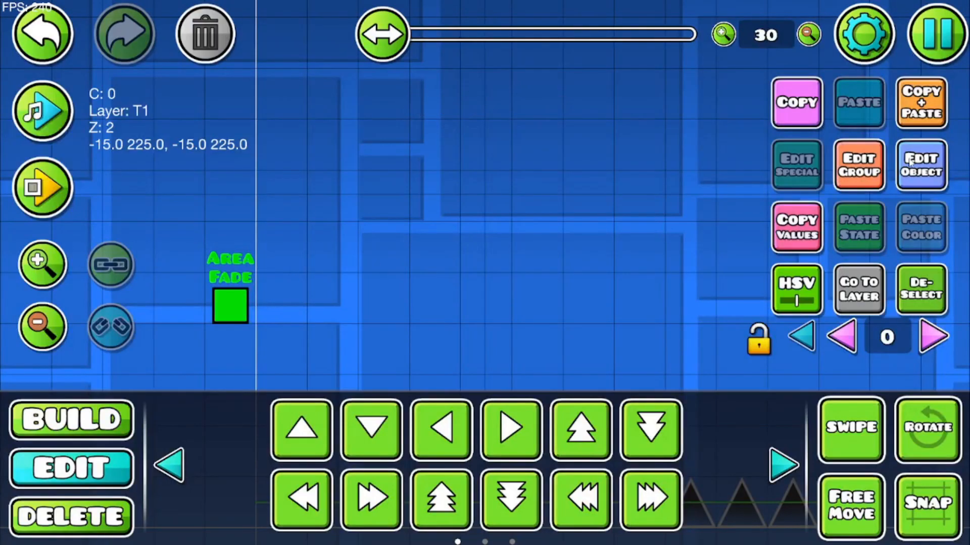
- Switch the Area Fade trigger's direction to the option pointing outward on all sides and playtest it through the spikes
{"action": "left_click", "coordinate": [914, 166]}
{"action": "left_click", "coordinate": [863, 270]}
{"action": "left_click", "coordinate": [211, 306]}
{"action": "left_click", "coordinate": [455, 478]}
{"action": "left_click", "coordinate": [43, 188]}
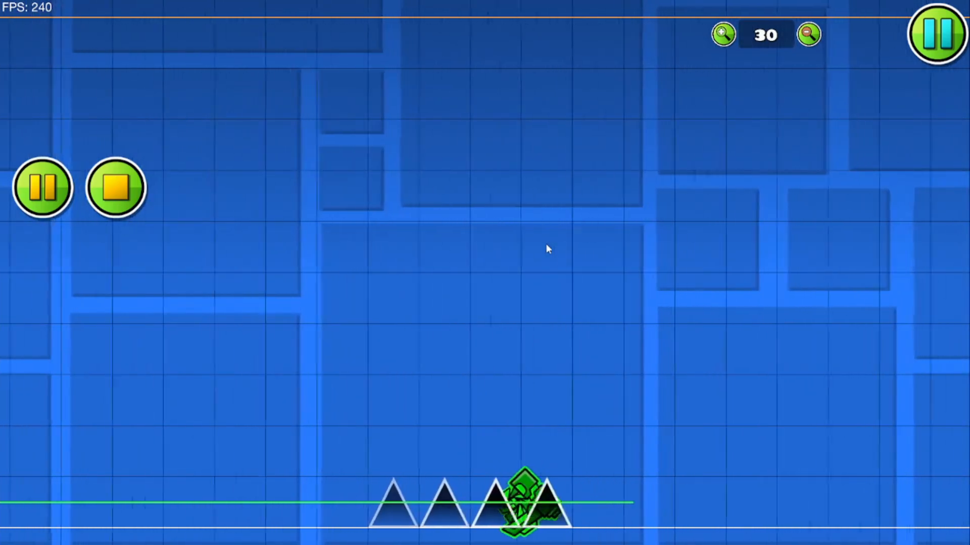
{"action": "left_click", "coordinate": [117, 187]}
- Delete the Area Fade trigger and place an Area Tint trigger in the same spot before the start line
{"action": "left_click", "coordinate": [289, 182]}
{"action": "key", "text": "Delete"}
{"action": "left_click", "coordinate": [70, 423]}
{"action": "left_click", "coordinate": [783, 456]}
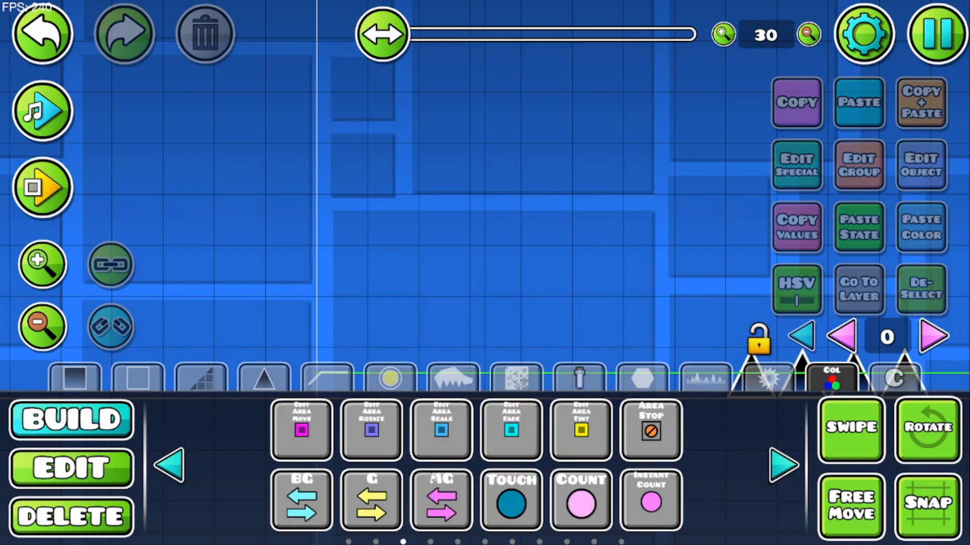
{"action": "left_click", "coordinate": [170, 464]}
{"action": "left_click", "coordinate": [651, 500]}
{"action": "left_click", "coordinate": [295, 182]}
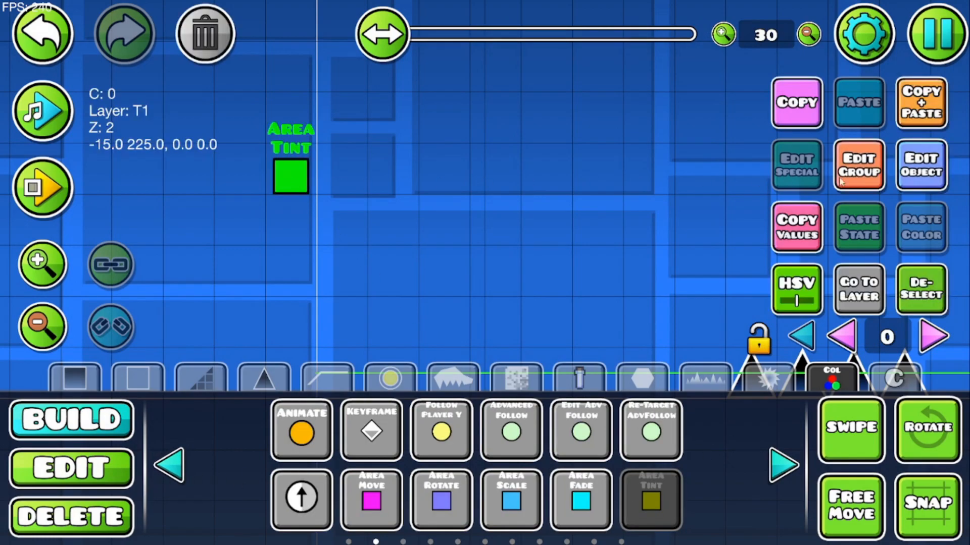
- Give the Area Tint trigger Length 60, effect ID 1, target group 1 and center P1, and deselect it after accepting
{"action": "left_click", "coordinate": [928, 177]}
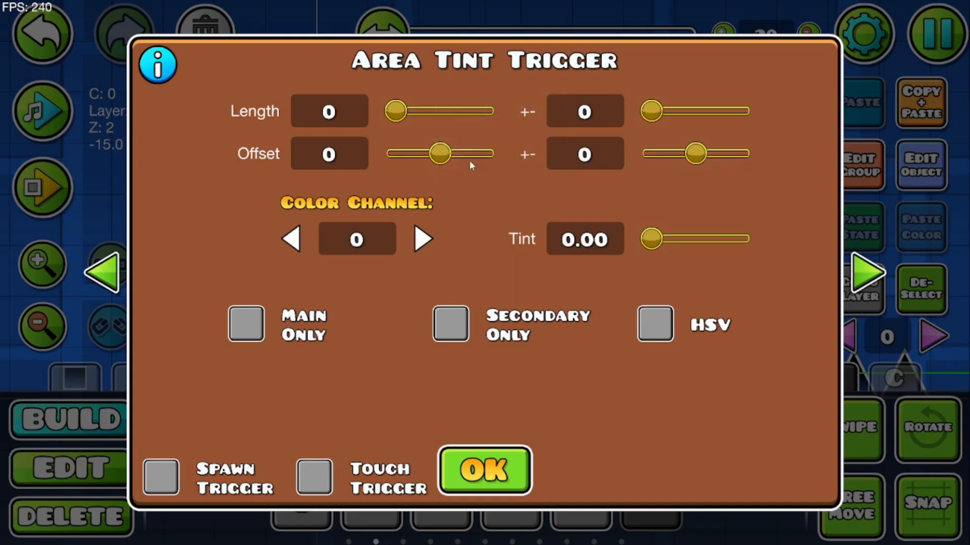
{"action": "type", "text": "60"}
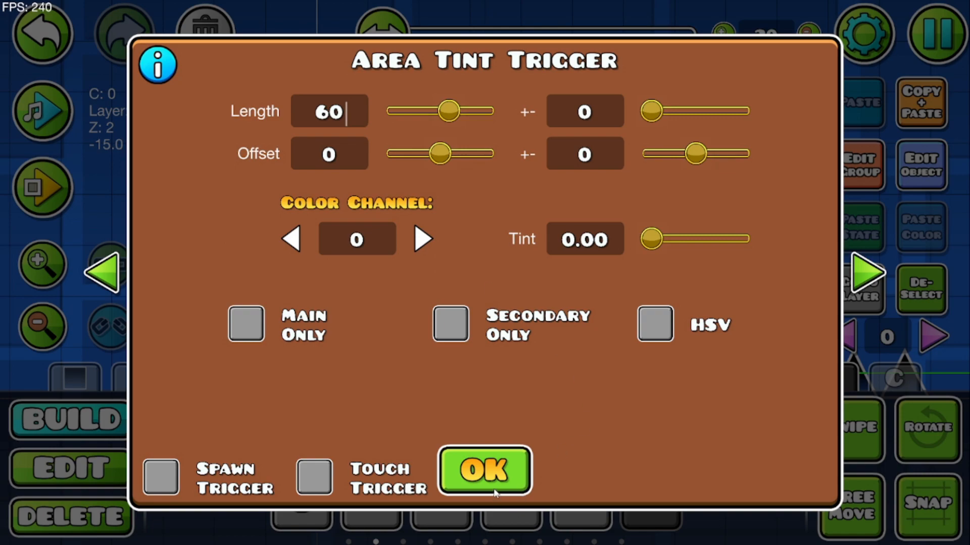
{"action": "left_click", "coordinate": [867, 276]}
{"action": "left_click", "coordinate": [732, 196]}
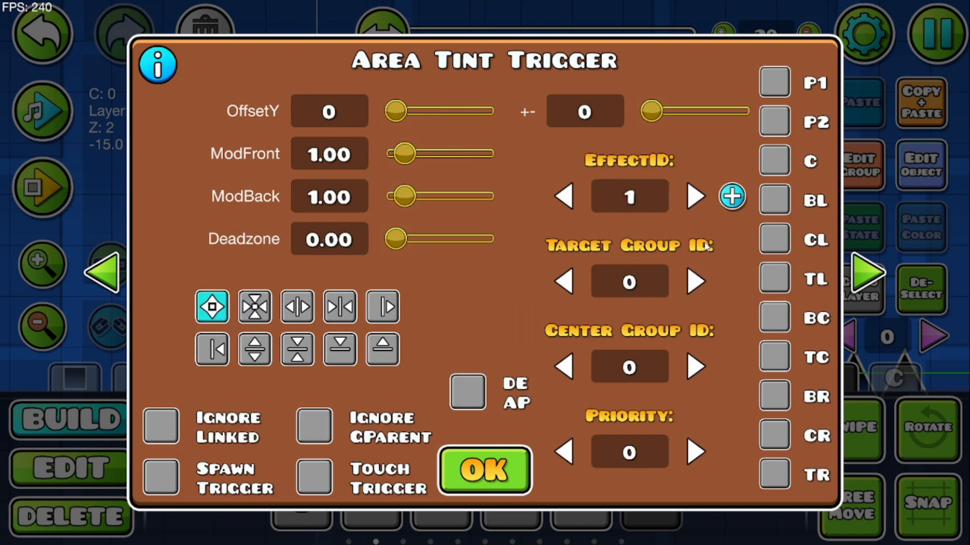
{"action": "type", "text": "1"}
{"action": "left_click", "coordinate": [774, 83]}
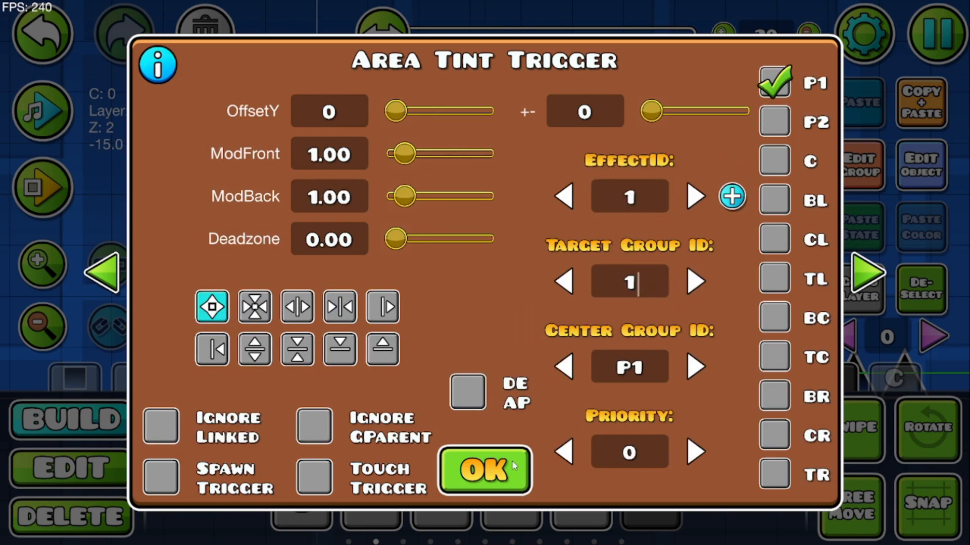
{"action": "left_click", "coordinate": [523, 461]}
{"action": "left_click", "coordinate": [921, 165]}
{"action": "left_click", "coordinate": [511, 483]}
{"action": "left_click", "coordinate": [909, 291]}
- Set custom color channel 2 to blue in the level's color settings
{"action": "left_click", "coordinate": [864, 34]}
{"action": "left_click", "coordinate": [720, 115]}
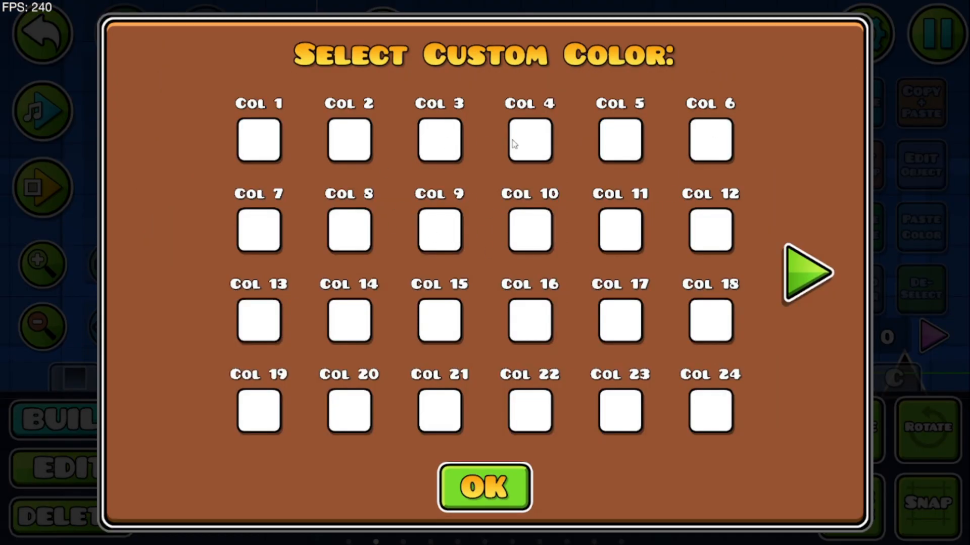
{"action": "left_click", "coordinate": [267, 139]}
{"action": "left_click_drag", "start_coordinate": [490, 352], "coordinate": [580, 168]}
{"action": "left_click", "coordinate": [467, 171]}
{"action": "left_click", "coordinate": [495, 490]}
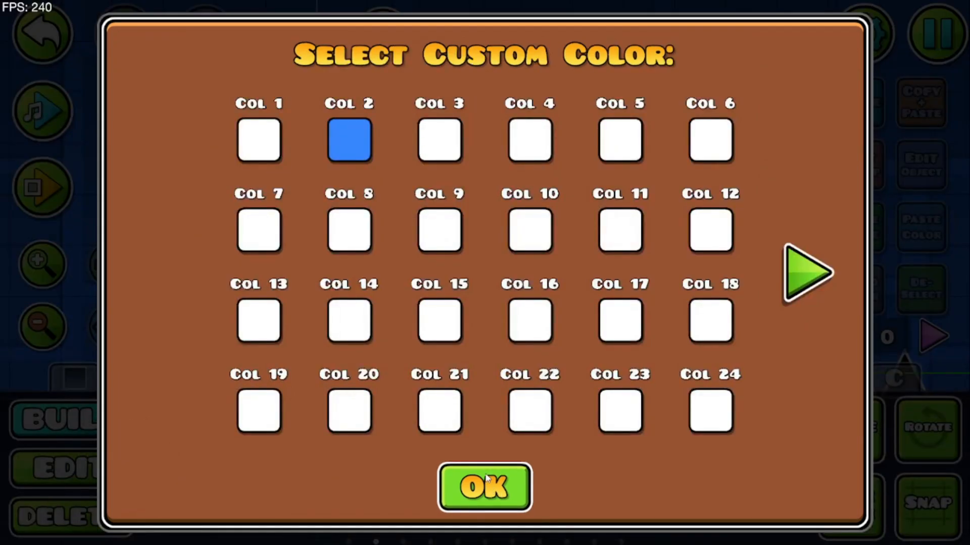
{"action": "left_click", "coordinate": [484, 474]}
{"action": "left_click", "coordinate": [477, 475]}
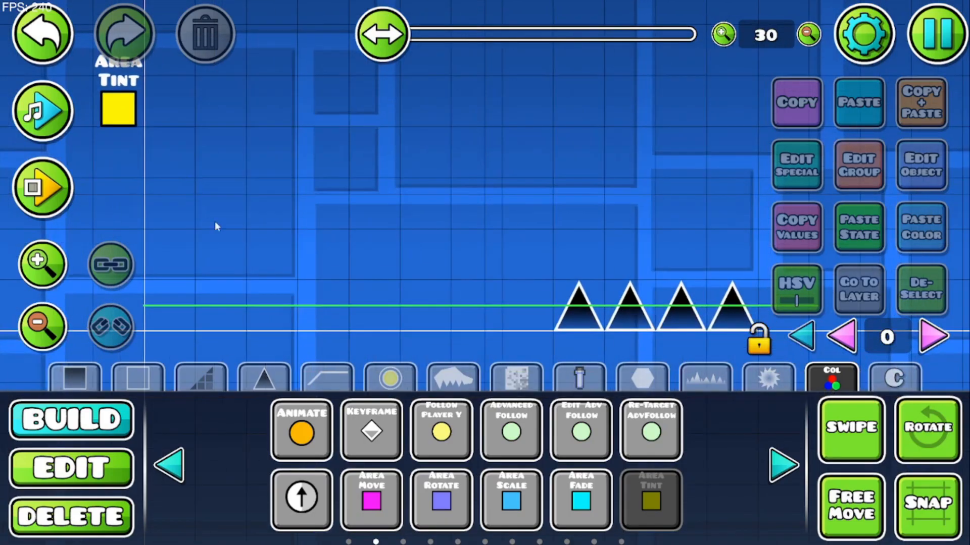
- Set the Area Tint trigger's color channel to 2 and its tint to 1
{"action": "left_click", "coordinate": [127, 460]}
{"action": "left_click", "coordinate": [118, 109]}
{"action": "left_click", "coordinate": [921, 165]}
{"action": "left_click", "coordinate": [423, 238]}
{"action": "left_click", "coordinate": [423, 239]}
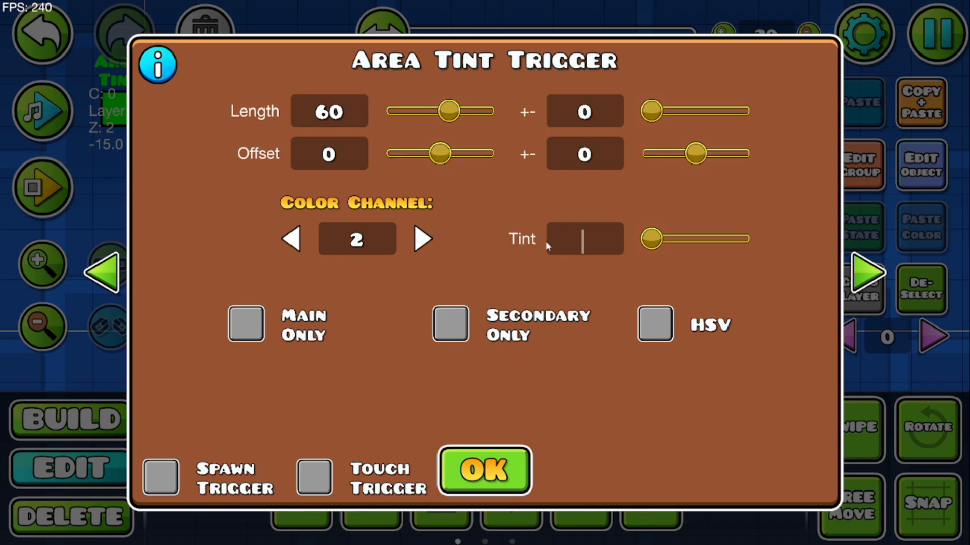
{"action": "type", "text": "1"}
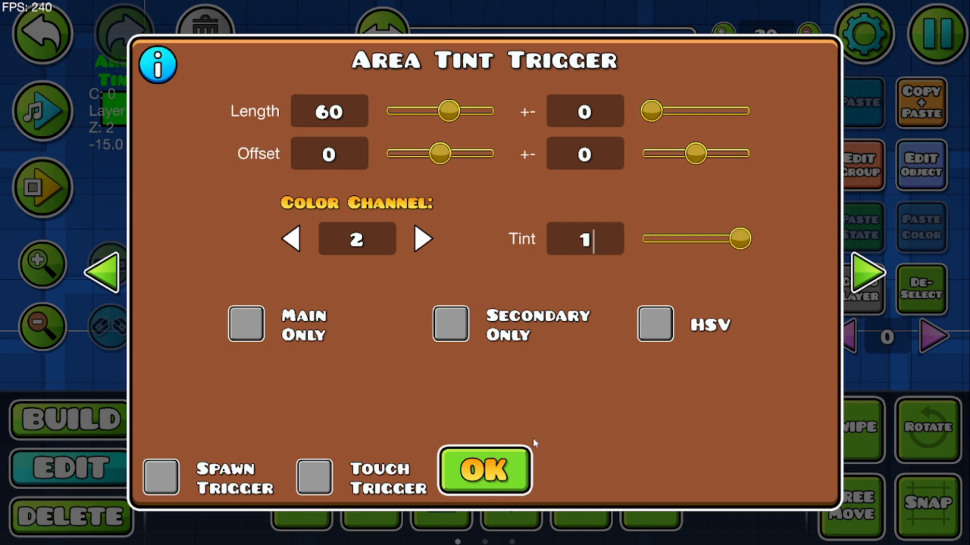
- Switch the Area Tint trigger's direction to the option pointing inward from all sides and playtest it briefly
{"action": "left_click", "coordinate": [870, 263]}
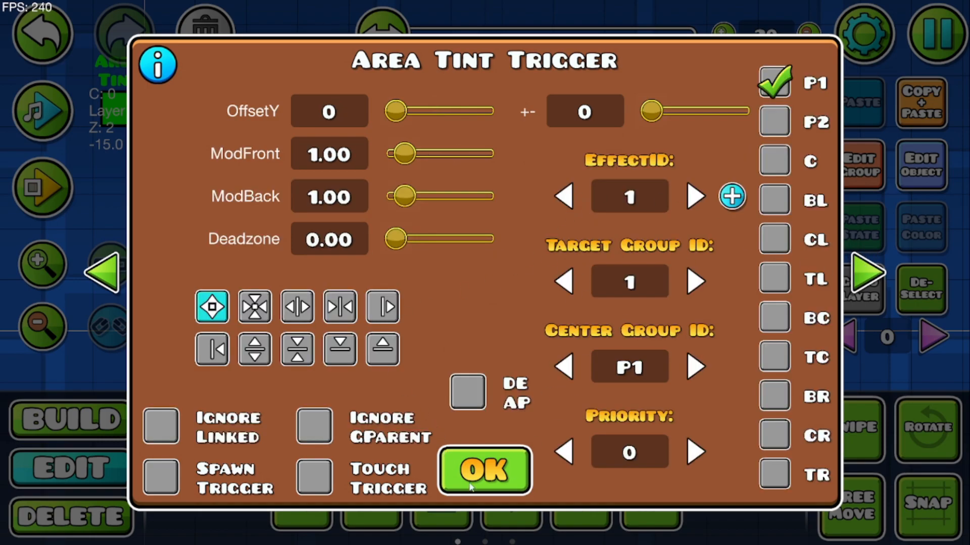
{"action": "left_click", "coordinate": [255, 307]}
{"action": "left_click", "coordinate": [484, 472]}
{"action": "left_click", "coordinate": [34, 170]}
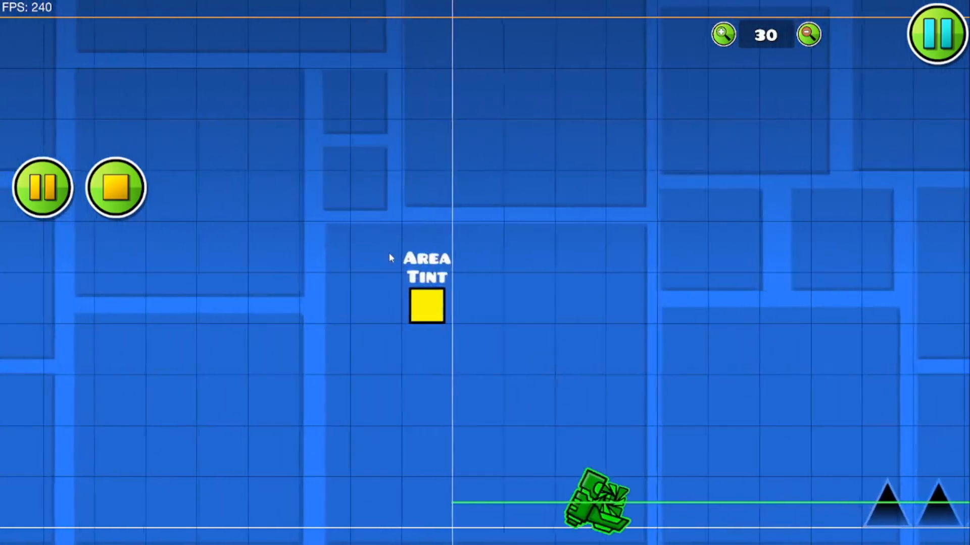
{"action": "left_click", "coordinate": [116, 187]}
- Set the Area Tint trigger's direction to the option pointing outward on all sides
{"action": "left_click", "coordinate": [232, 303]}
{"action": "left_click", "coordinate": [921, 165]}
{"action": "left_click", "coordinate": [867, 274]}
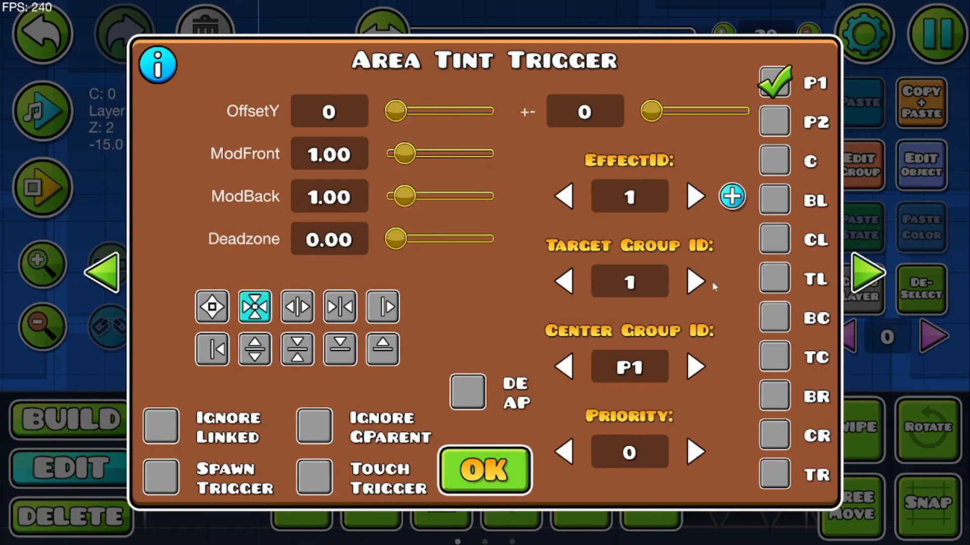
{"action": "left_click", "coordinate": [204, 320]}
{"action": "left_click", "coordinate": [496, 451]}
- Playtest the Area Tint trigger by moving back and forth through the spikes, and end the playtest
{"action": "left_click", "coordinate": [38, 180]}
{"action": "key", "text": "d"}
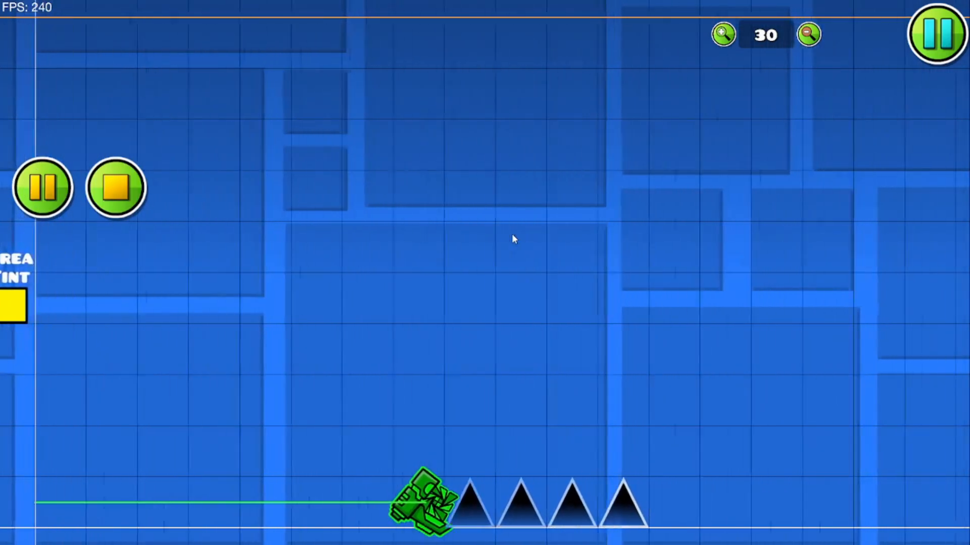
{"action": "key", "text": "a"}
{"action": "key", "text": "d"}
{"action": "key", "text": "a"}
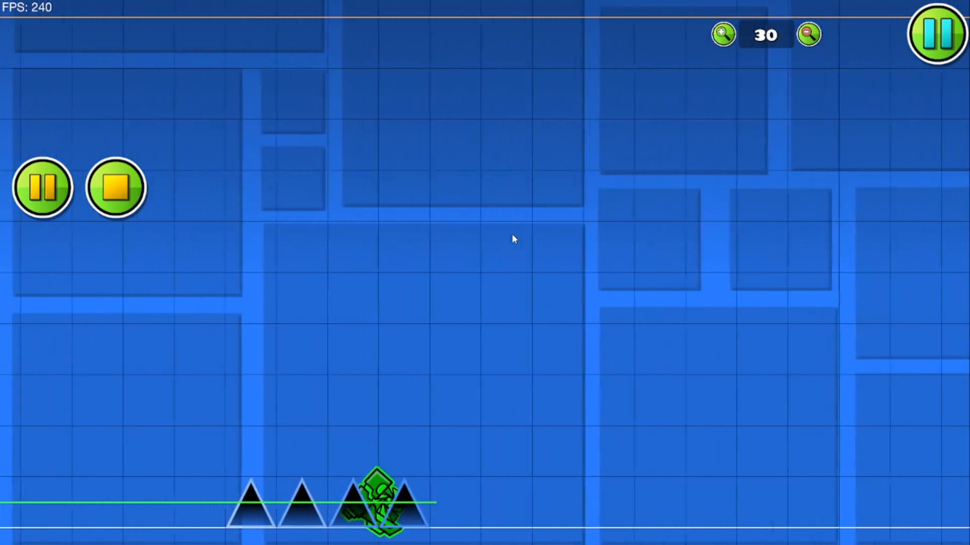
{"action": "key", "text": "d"}
{"action": "key", "text": "a"}
{"action": "left_click", "coordinate": [116, 186]}
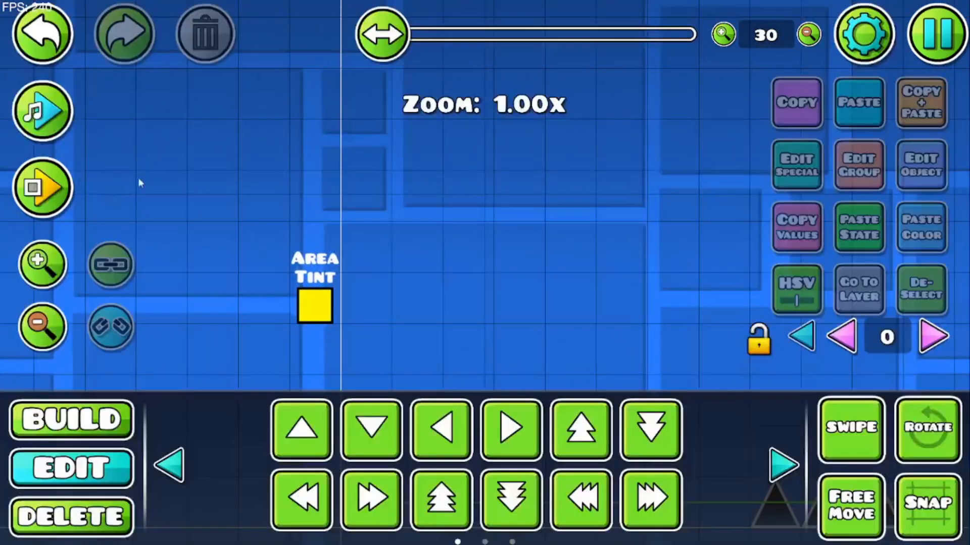
- Select the row of four spikes on the ground line and delete them
{"action": "left_click_drag", "start_coordinate": [343, 252], "coordinate": [217, 73]}
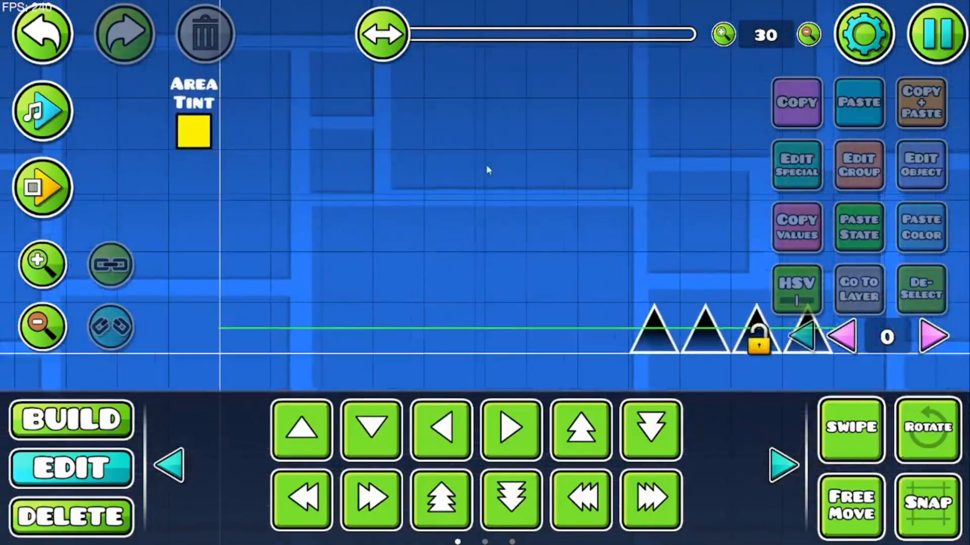
{"action": "left_click_drag", "start_coordinate": [495, 162], "coordinate": [340, 180]}
{"action": "left_click", "coordinate": [842, 432]}
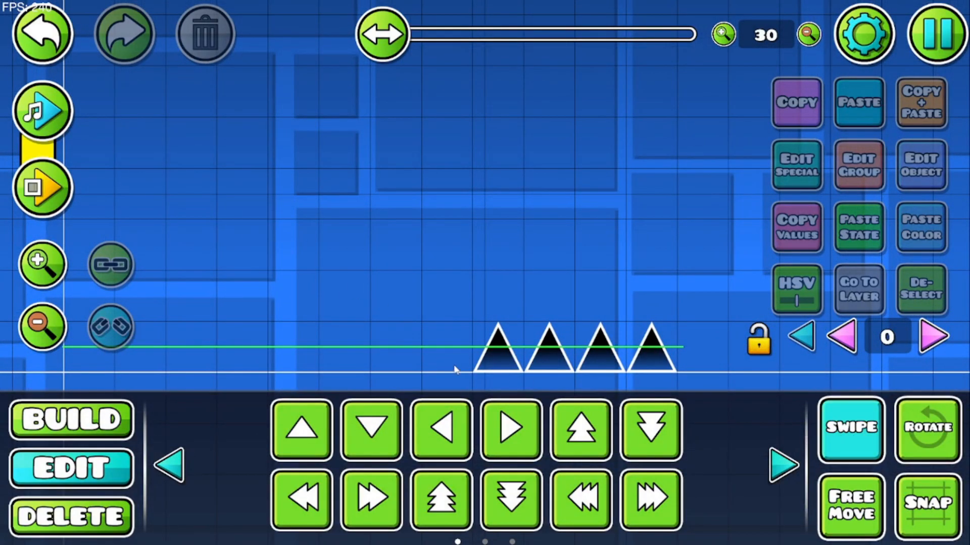
{"action": "left_click_drag", "start_coordinate": [457, 371], "coordinate": [747, 293]}
{"action": "key", "text": "Delete"}
{"action": "left_click", "coordinate": [839, 423]}
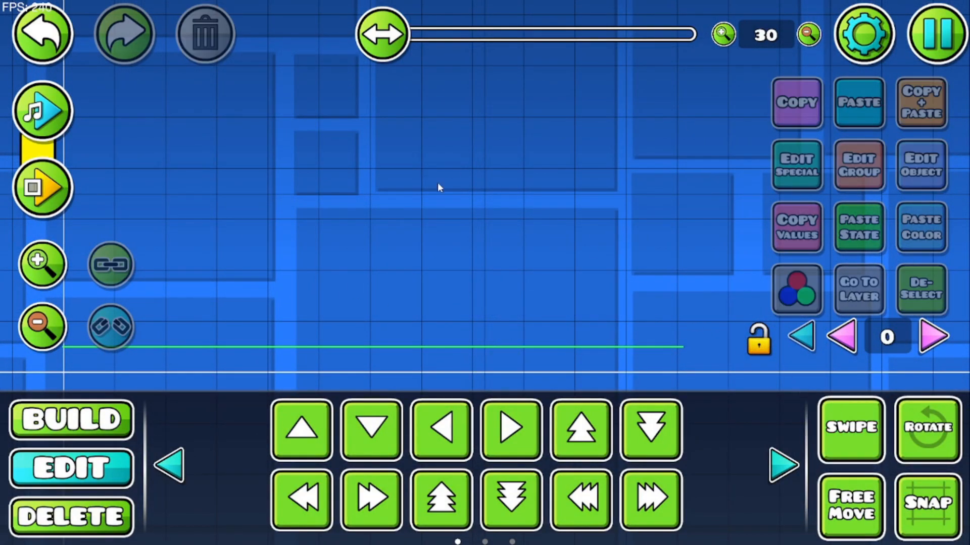
- Place a new row of four standard black spikes on the ground line, well after the start line
{"action": "left_click_drag", "start_coordinate": [81, 135], "coordinate": [426, 277]}
{"action": "left_click", "coordinate": [380, 302]}
{"action": "scroll", "coordinate": [386, 112], "scroll_direction": "right", "scroll_amount": 10}
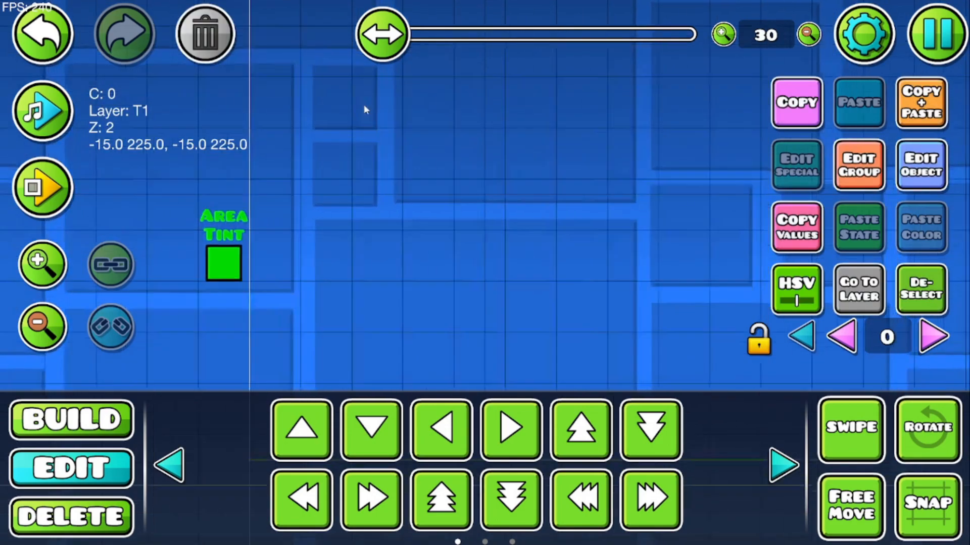
{"action": "left_click", "coordinate": [105, 431]}
{"action": "double_click", "coordinate": [48, 331]}
{"action": "left_click_drag", "start_coordinate": [354, 282], "coordinate": [238, 174]}
{"action": "left_click", "coordinate": [264, 379]}
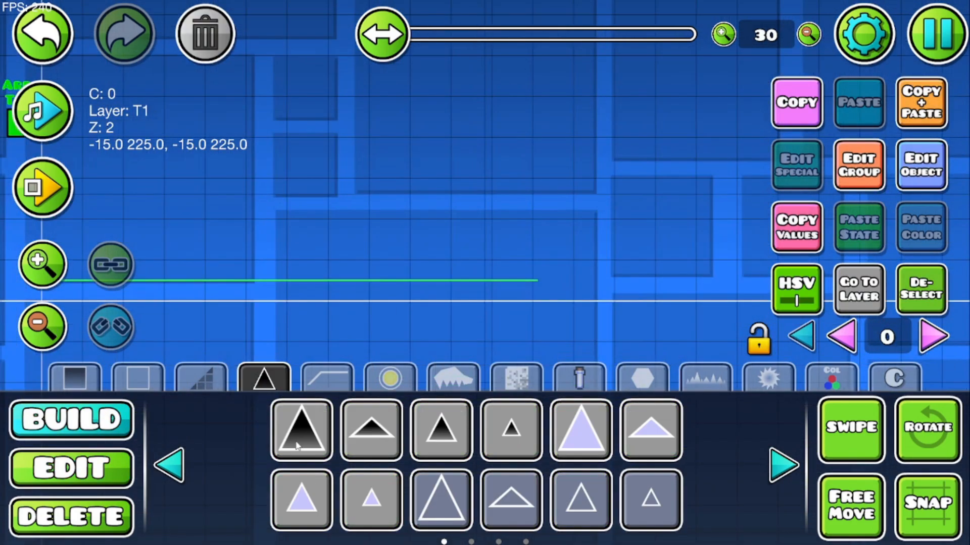
{"action": "left_click", "coordinate": [302, 430]}
{"action": "left_click_drag", "start_coordinate": [545, 227], "coordinate": [328, 250]}
{"action": "left_click", "coordinate": [849, 430]}
{"action": "left_click_drag", "start_coordinate": [451, 309], "coordinate": [558, 309]}
{"action": "left_click", "coordinate": [851, 429]}
{"action": "left_click_drag", "start_coordinate": [359, 189], "coordinate": [742, 214]}
- Select the four new spikes and assign them to group 1
{"action": "left_click", "coordinate": [72, 469]}
{"action": "left_click", "coordinate": [851, 429]}
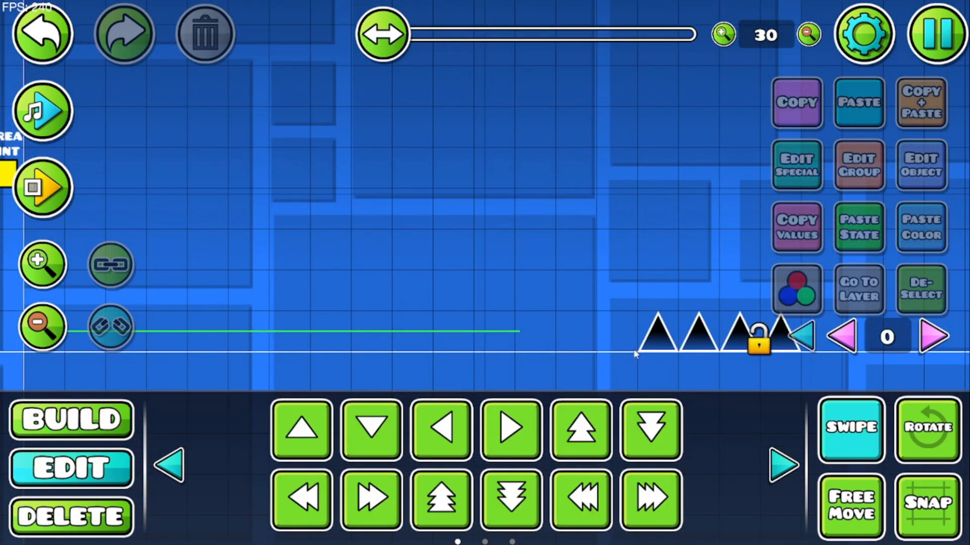
{"action": "left_click_drag", "start_coordinate": [629, 297], "coordinate": [803, 361]}
{"action": "left_click", "coordinate": [859, 165]}
{"action": "left_click", "coordinate": [851, 430]}
- Open the Area Tint trigger's settings and edit a custom color channel in the level's color settings
{"action": "left_click", "coordinate": [344, 172]}
{"action": "left_click", "coordinate": [907, 163]}
{"action": "left_click", "coordinate": [864, 34]}
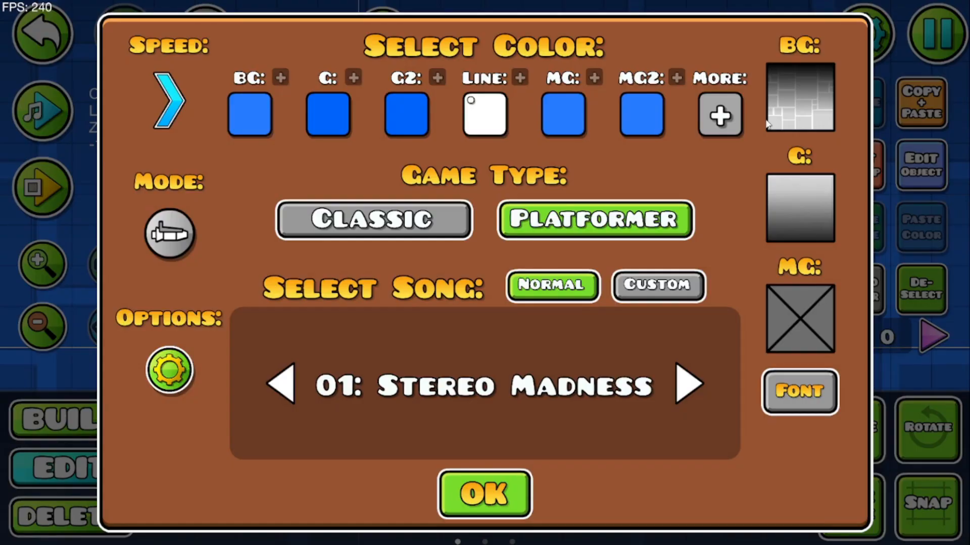
{"action": "left_click", "coordinate": [720, 115]}
{"action": "left_click", "coordinate": [351, 138]}
{"action": "left_click", "coordinate": [524, 331]}
{"action": "left_click", "coordinate": [483, 487]}
{"action": "left_click", "coordinate": [483, 488]}
{"action": "left_click", "coordinate": [483, 495]}
- Place an Area Scale trigger directly above the Area Tint trigger with effect ID 2, target group 1 and center P1
{"action": "left_click", "coordinate": [92, 428]}
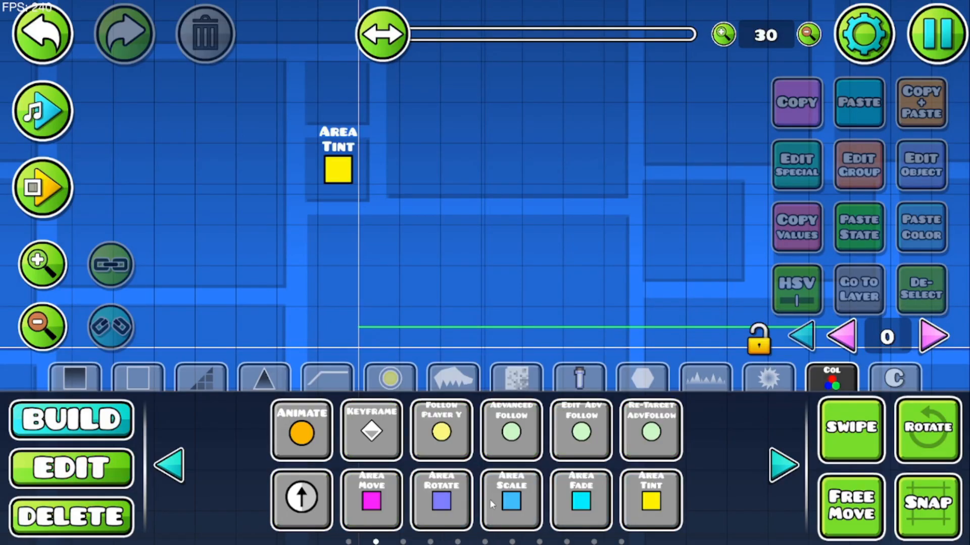
{"action": "left_click", "coordinate": [511, 500]}
{"action": "left_click", "coordinate": [338, 212]}
{"action": "left_click", "coordinate": [911, 165]}
{"action": "left_click", "coordinate": [629, 198]}
{"action": "type", "text": "2"}
{"action": "left_click", "coordinate": [645, 280]}
{"action": "type", "text": "1"}
{"action": "left_click", "coordinate": [775, 82]}
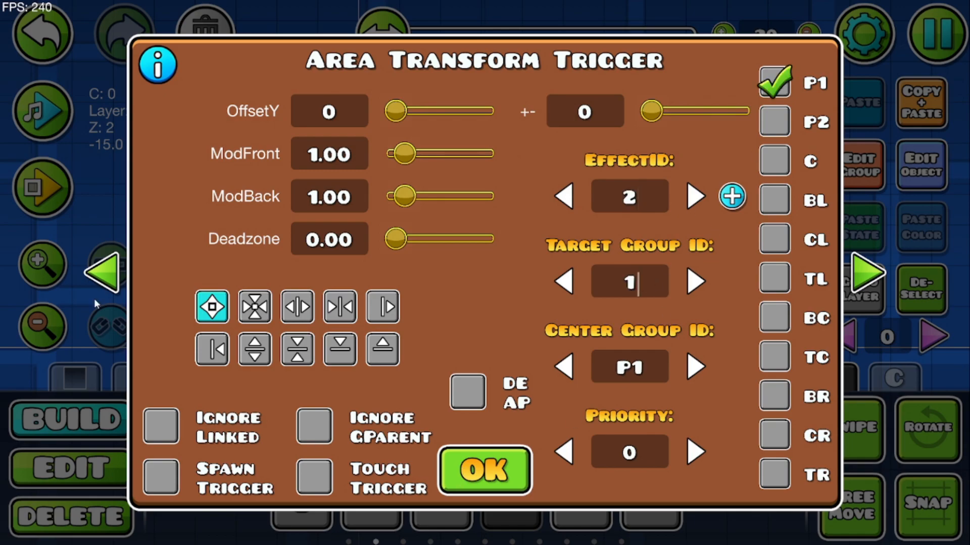
- Set the Area Scale trigger's Length to 60 and both ScaleX and ScaleY to 0.01
{"action": "left_click", "coordinate": [103, 275]}
{"action": "left_click", "coordinate": [324, 113]}
{"action": "type", "text": "6001"}
{"action": "left_click", "coordinate": [304, 240]}
{"action": "type", "text": ".01"}
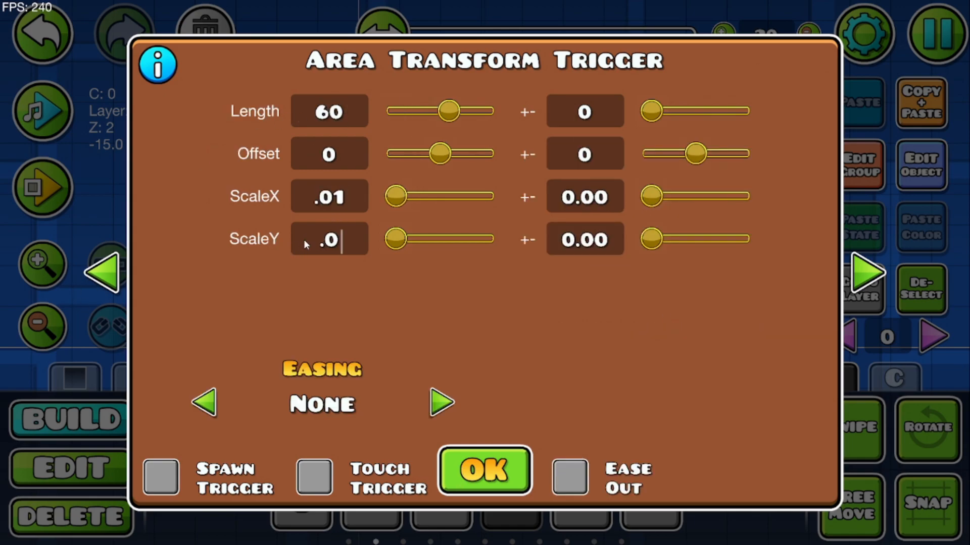
{"action": "left_click", "coordinate": [478, 471]}
- Place an Area Rotate trigger directly below the Area Tint trigger with the next free effect ID, target group 1 and center P1
{"action": "left_click", "coordinate": [452, 495]}
{"action": "left_click", "coordinate": [340, 213]}
{"action": "left_click", "coordinate": [913, 167]}
{"action": "left_click", "coordinate": [864, 270]}
{"action": "left_click", "coordinate": [729, 199]}
{"action": "left_click", "coordinate": [638, 280]}
{"action": "type", "text": "1"}
{"action": "left_click", "coordinate": [775, 83]}
- Set the Area Rotate trigger's rotation to -180 and playtest the combined area triggers on the spikes
{"action": "left_click", "coordinate": [329, 197]}
{"action": "type", "text": "-180"}
{"action": "left_click", "coordinate": [860, 277]}
{"action": "left_click", "coordinate": [469, 462]}
{"action": "left_click", "coordinate": [45, 190]}
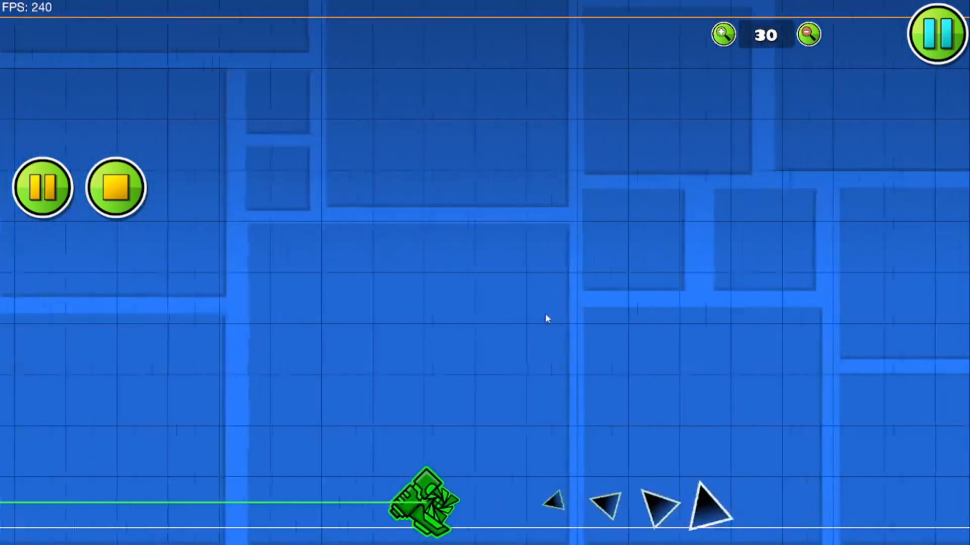
- Select the Area Scale, Area Tint and Area Rotate triggers together, switch their direction to the inward-pointing option and playtest them
{"action": "left_click_drag", "start_coordinate": [303, 252], "coordinate": [691, 194]}
{"action": "left_click", "coordinate": [851, 429]}
{"action": "left_click", "coordinate": [396, 111]}
{"action": "left_click", "coordinate": [396, 193]}
{"action": "left_click", "coordinate": [396, 152]}
{"action": "left_click", "coordinate": [919, 170]}
{"action": "left_click", "coordinate": [913, 301]}
{"action": "left_click", "coordinate": [851, 429]}
{"action": "left_click_drag", "start_coordinate": [505, 223], "coordinate": [500, 258]}
{"action": "left_click", "coordinate": [34, 200]}
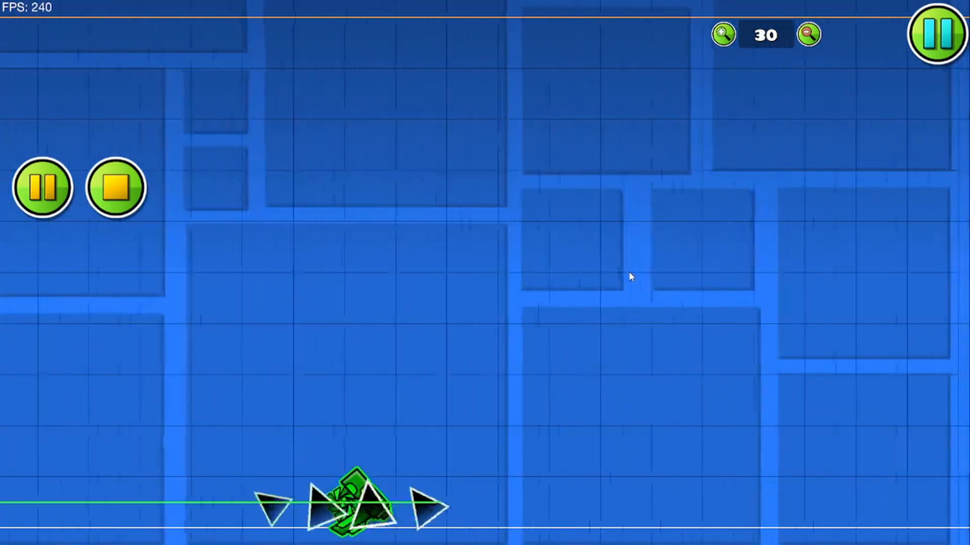
{"action": "left_click", "coordinate": [115, 188]}
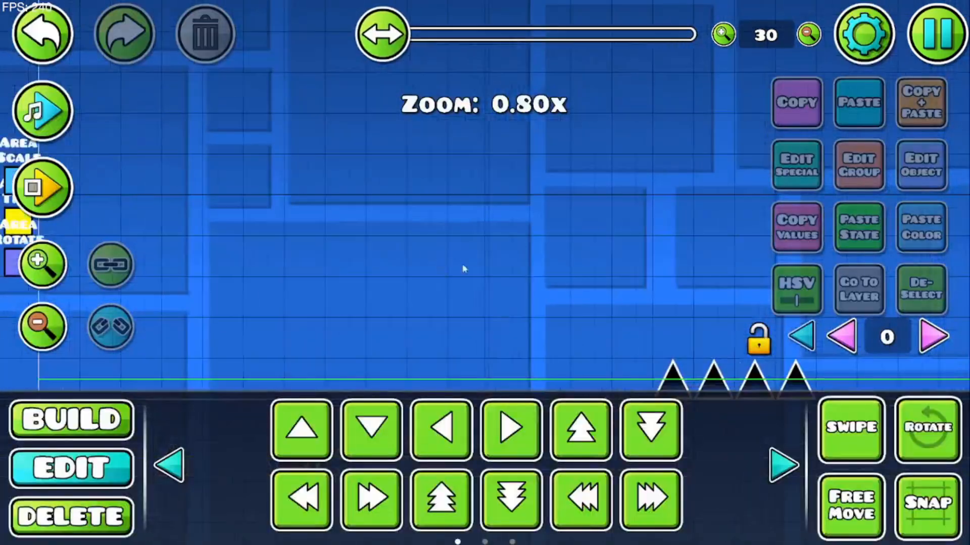
- Check the settings of the individual area triggers beside the start line one after another
{"action": "left_click_drag", "start_coordinate": [431, 306], "coordinate": [361, 91]}
{"action": "left_click", "coordinate": [921, 165]}
{"action": "left_click", "coordinate": [483, 469]}
{"action": "left_click", "coordinate": [921, 289]}
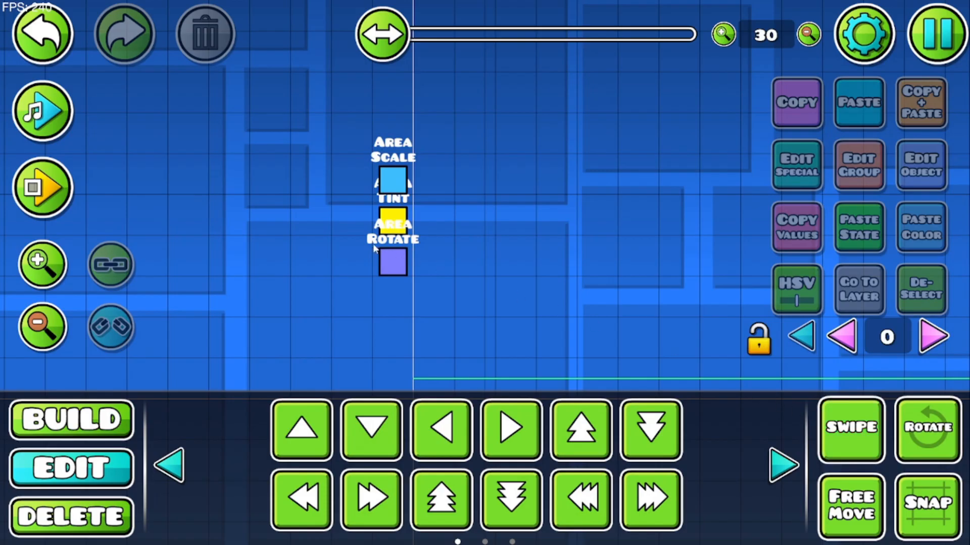
{"action": "left_click", "coordinate": [909, 172]}
{"action": "left_click", "coordinate": [484, 470]}
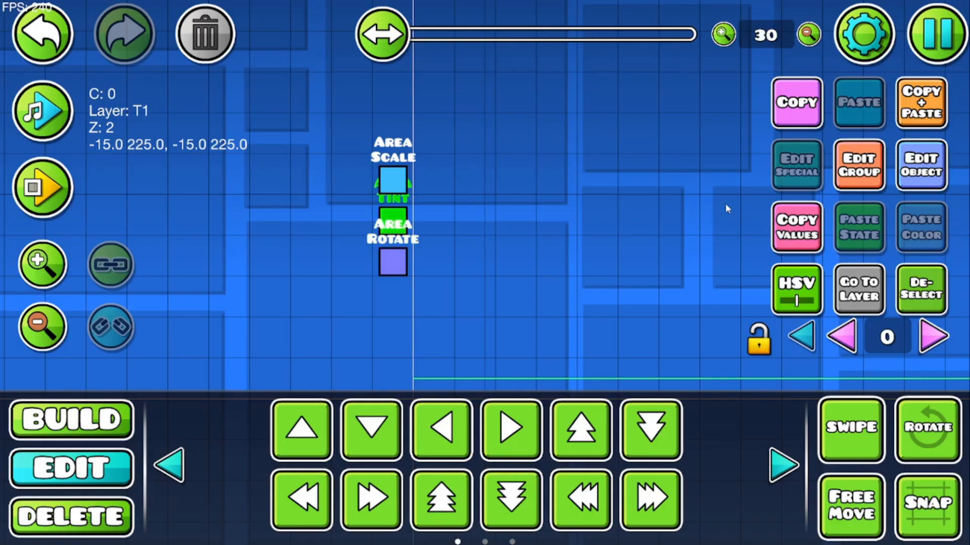
{"action": "left_click", "coordinate": [913, 171]}
{"action": "left_click", "coordinate": [525, 465]}
{"action": "left_click", "coordinate": [858, 165]}
{"action": "left_click", "coordinate": [485, 494]}
- Set the Area Scale trigger's easing to Ease In Out
{"action": "left_click", "coordinate": [920, 167]}
{"action": "left_click", "coordinate": [482, 470]}
{"action": "left_click", "coordinate": [943, 181]}
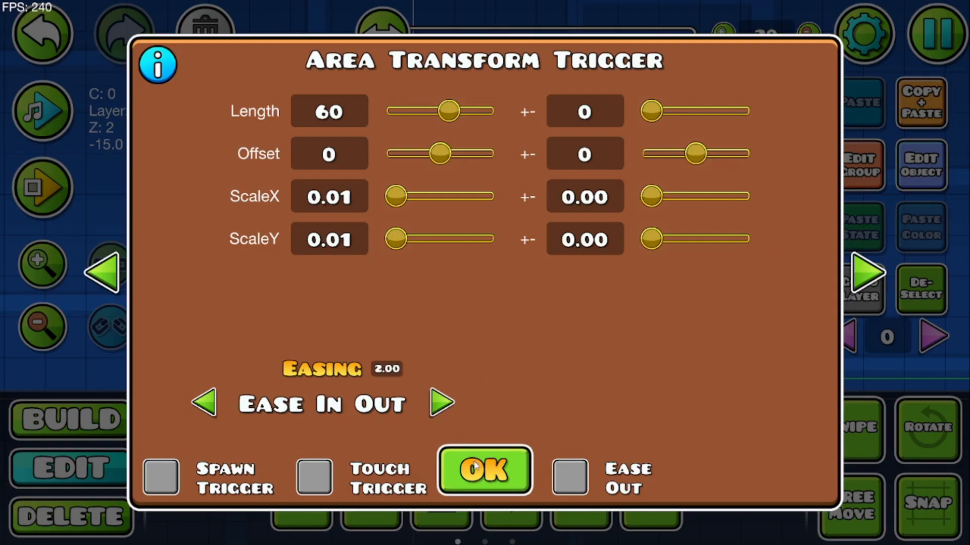
{"action": "left_click", "coordinate": [475, 466]}
- Playtest the combined area triggers by moving and jumping back and forth over the spikes, and end the playtest
{"action": "left_click", "coordinate": [44, 188]}
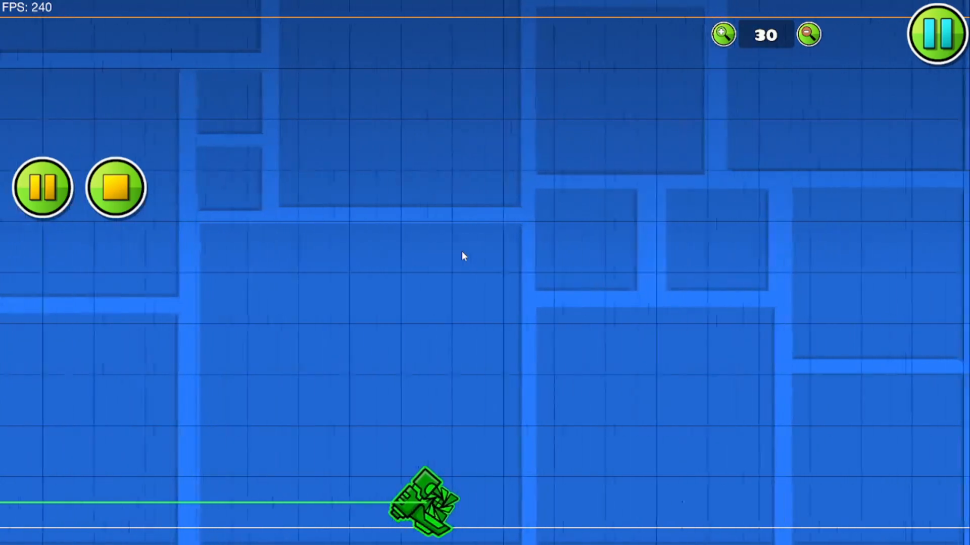
{"action": "key", "text": "a"}
{"action": "left_click", "coordinate": [462, 252]}
{"action": "key", "text": "d"}
{"action": "left_click", "coordinate": [462, 252]}
{"action": "key", "text": "a"}
{"action": "left_click", "coordinate": [462, 253]}
{"action": "key", "text": "d"}
{"action": "left_click", "coordinate": [462, 252]}
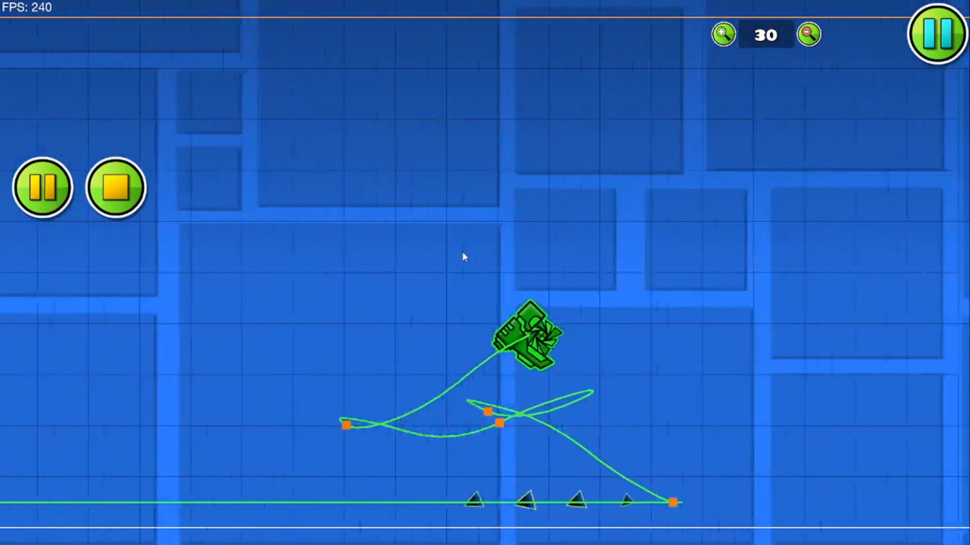
{"action": "key", "text": "a"}
{"action": "left_click", "coordinate": [462, 252]}
{"action": "left_click", "coordinate": [462, 252]}
{"action": "key", "text": "d"}
{"action": "left_click", "coordinate": [462, 252]}
{"action": "left_click", "coordinate": [463, 252]}
{"action": "key", "text": "a"}
{"action": "left_click", "coordinate": [463, 253]}
{"action": "left_click", "coordinate": [463, 253]}
{"action": "key", "text": "d"}
{"action": "key", "text": "a"}
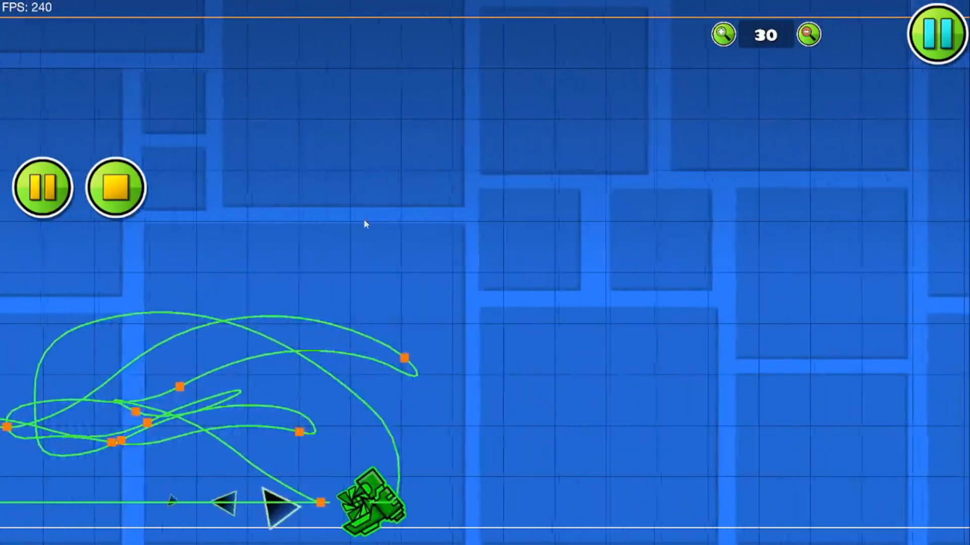
{"action": "left_click", "coordinate": [116, 188]}
- Place a Move trigger in the air between the start line and the row of spikes
{"action": "left_click", "coordinate": [45, 419]}
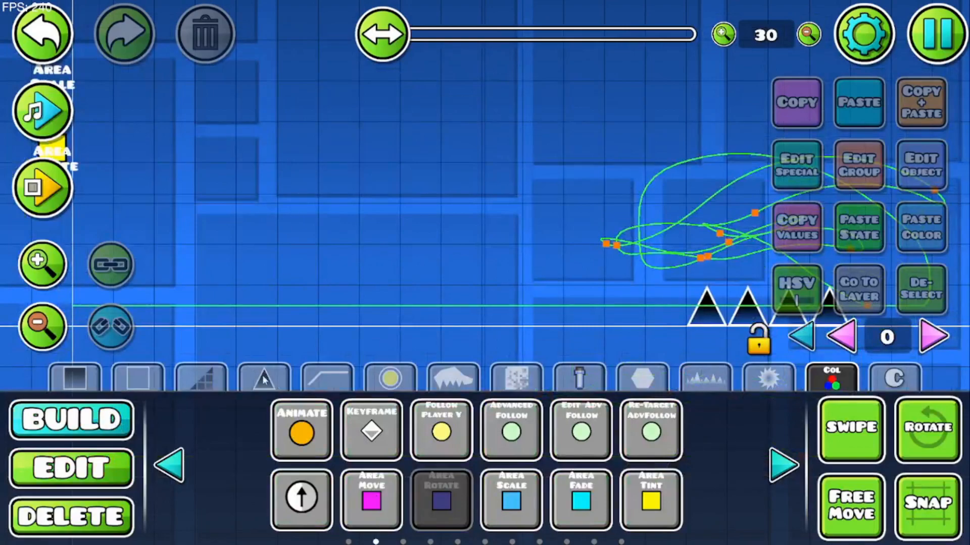
{"action": "left_click", "coordinate": [390, 379]}
{"action": "left_click", "coordinate": [832, 379]}
{"action": "left_click", "coordinate": [174, 464]}
{"action": "left_click", "coordinate": [173, 464]}
{"action": "left_click", "coordinate": [783, 465]}
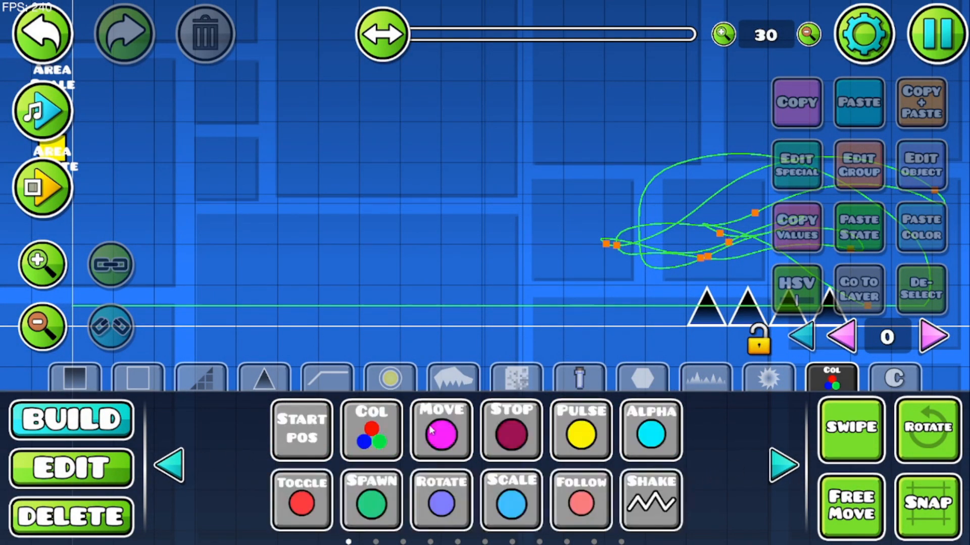
{"action": "left_click", "coordinate": [519, 225]}
- Configure the Move trigger as a touch trigger with target group 1, Move Y 50 and Move Time 0.20
{"action": "left_click", "coordinate": [911, 169]}
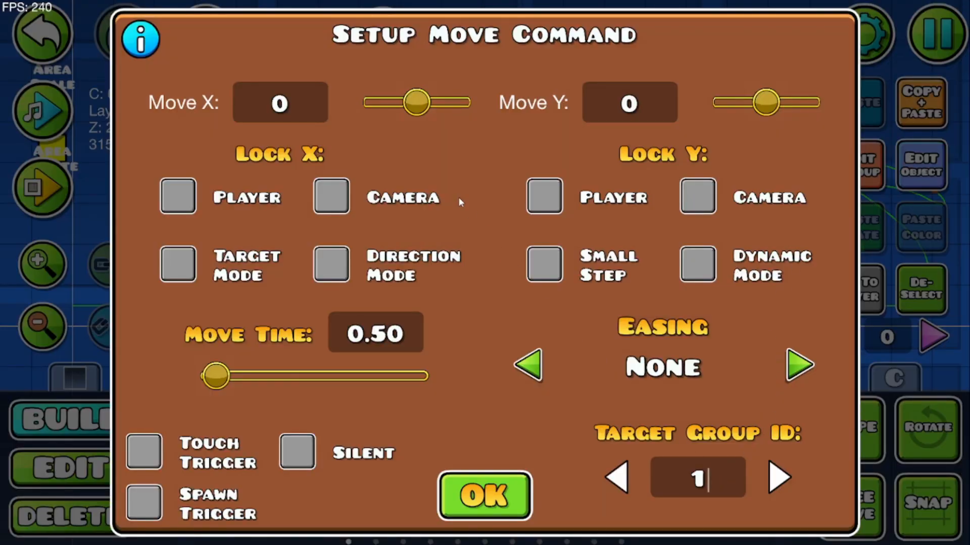
{"action": "type", "text": "50"}
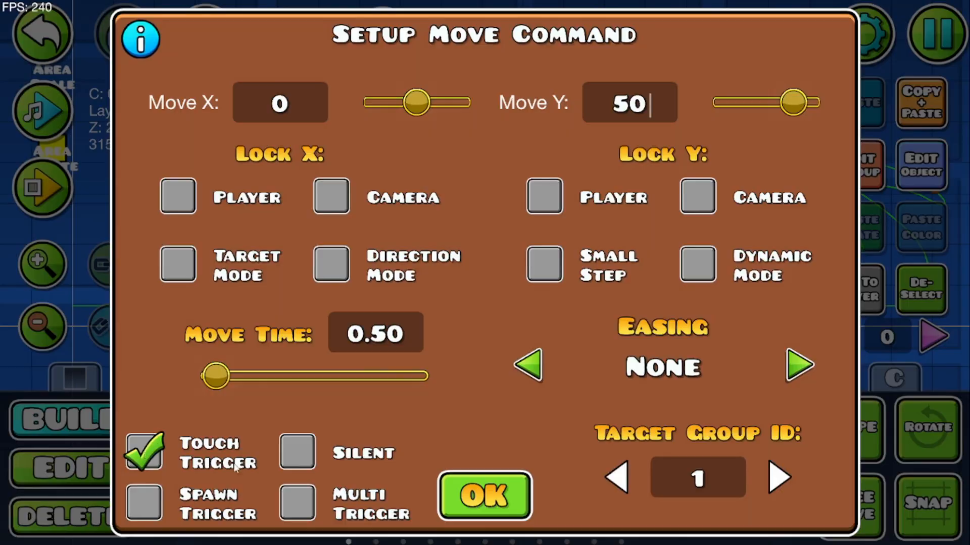
{"action": "left_click", "coordinate": [516, 498]}
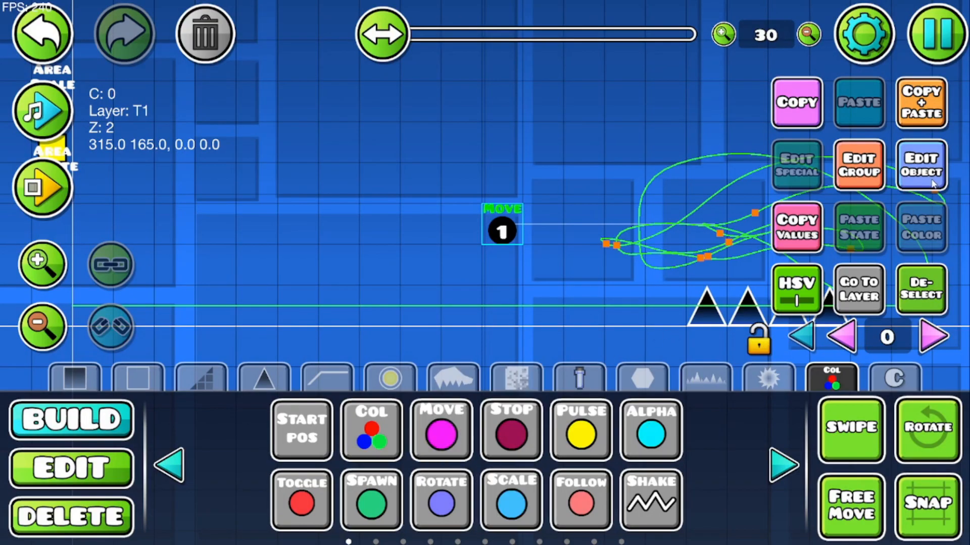
{"action": "left_click", "coordinate": [933, 182]}
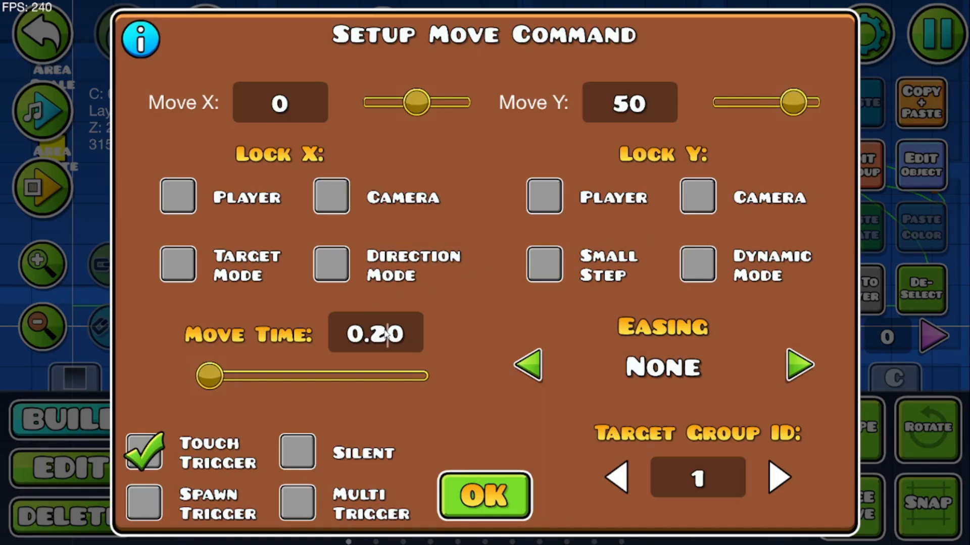
{"action": "left_click", "coordinate": [466, 492]}
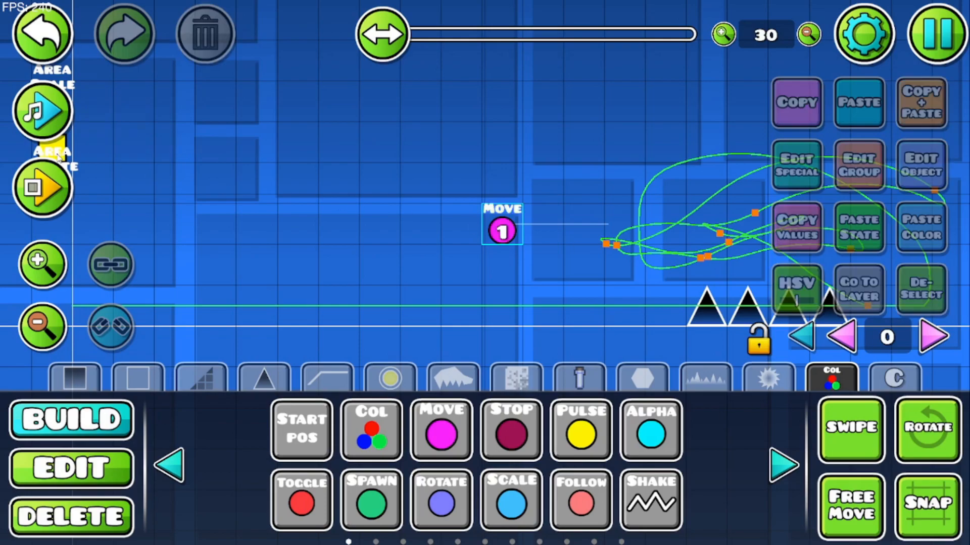
- Playtest the level with the Move trigger, and save the level and exit the editor
{"action": "left_click", "coordinate": [45, 181]}
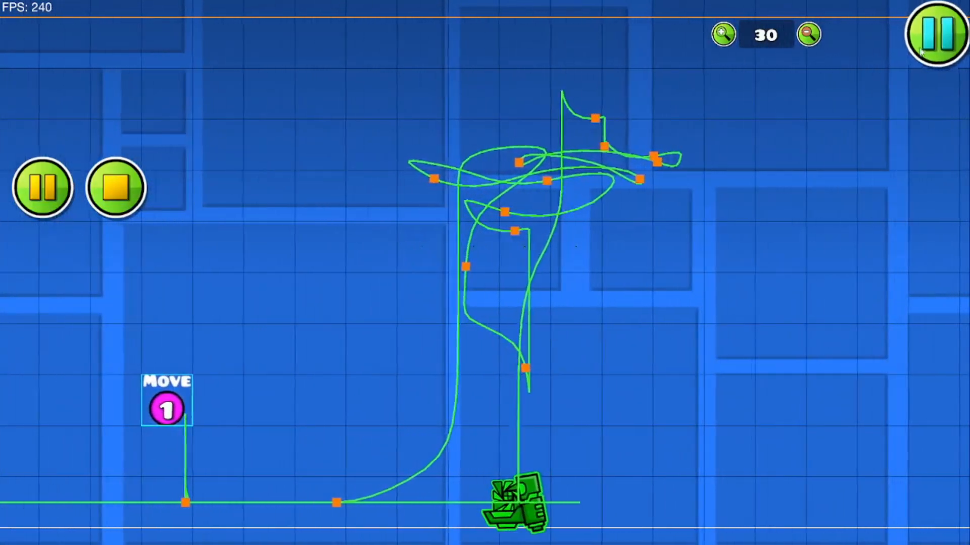
{"action": "left_click", "coordinate": [937, 35]}
{"action": "left_click", "coordinate": [572, 265]}
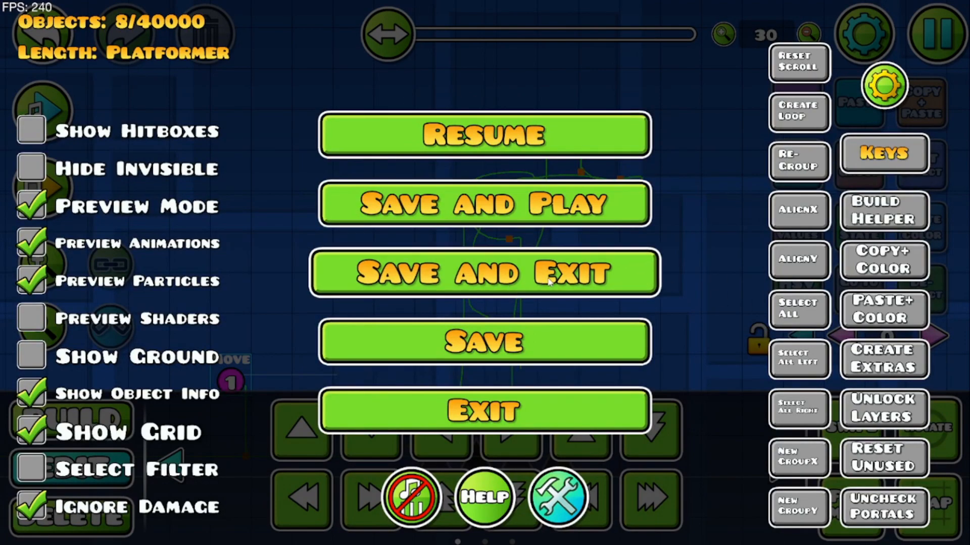